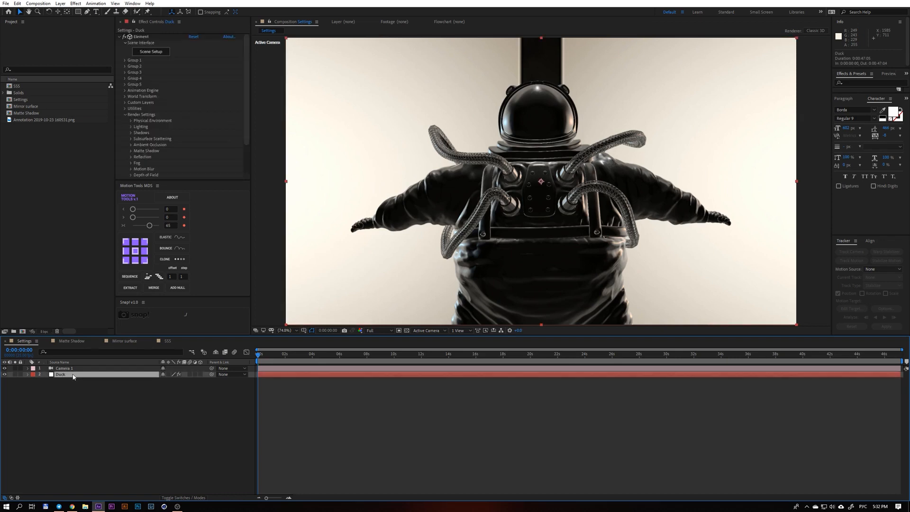
Expand the Physical Environment render settings of the Duck layer's Element effect, try a different Exposure value and undo it.
left_click(136, 117)
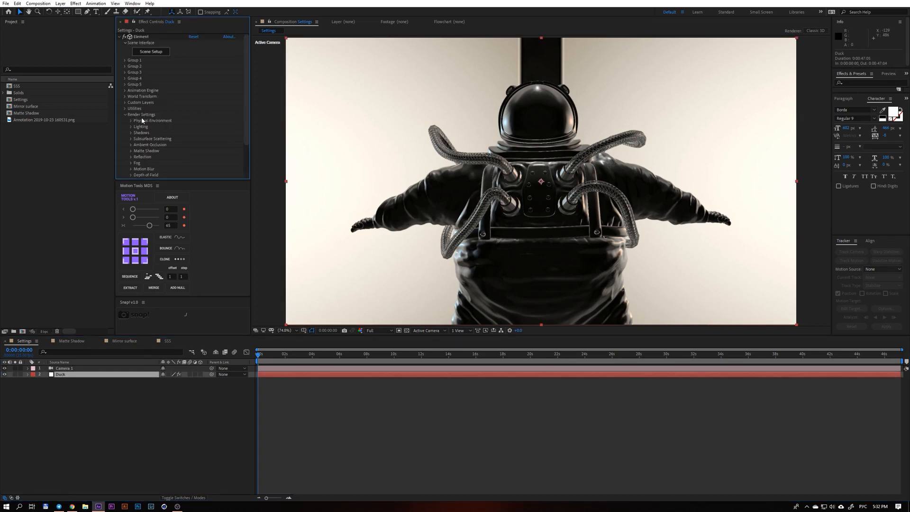
scroll(142, 120, "down", 3)
scroll(141, 122, "up", 3)
scroll(144, 133, "down", 2)
scroll(144, 133, "up", 2)
left_click(131, 121)
scroll(142, 114, "down", 1)
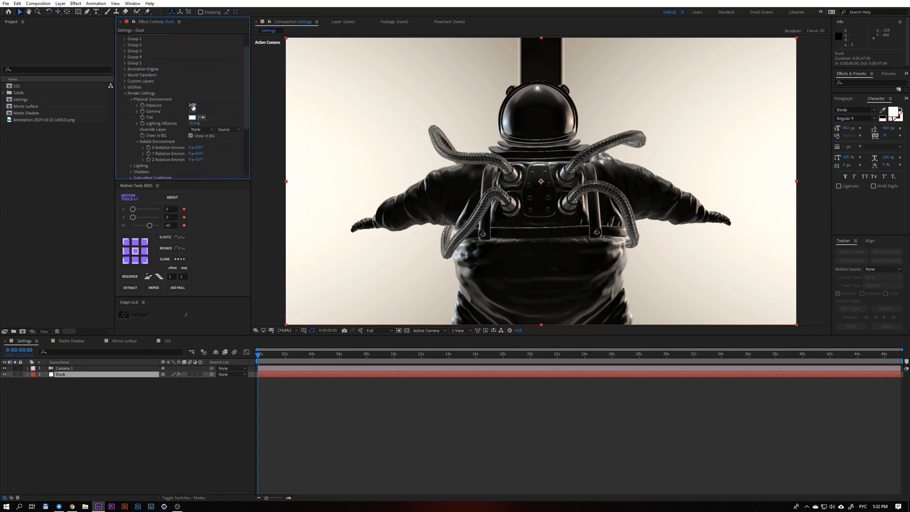
left_click_drag(192, 106, 348, 135)
key("ctrl+z")
Add Annotation 2019-10-23 160531.png to the Settings composition beneath the Duck layer and hide it.
left_click(57, 120)
left_click_drag(34, 124, 121, 383)
left_click(15, 380)
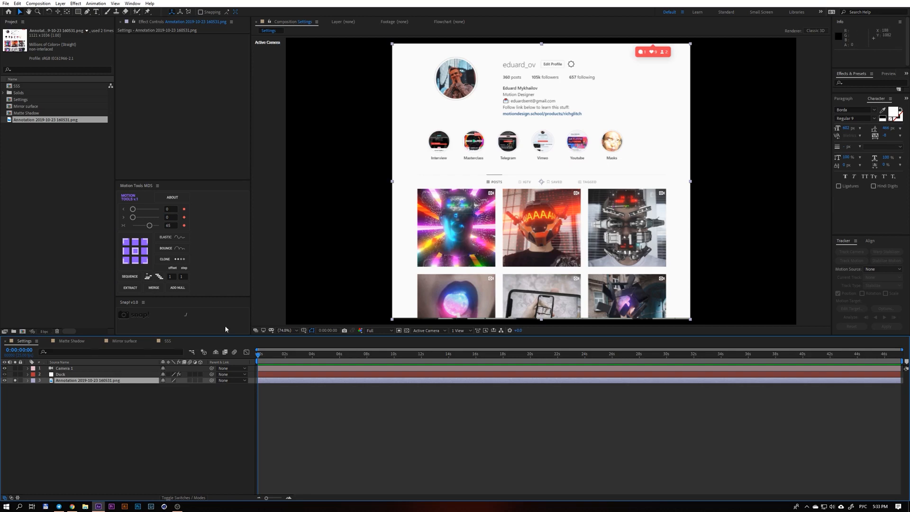
left_click(5, 381)
Set the Duck layer's environment Override Layer to Annotation 2019-10-23 160531.png.
left_click(66, 375)
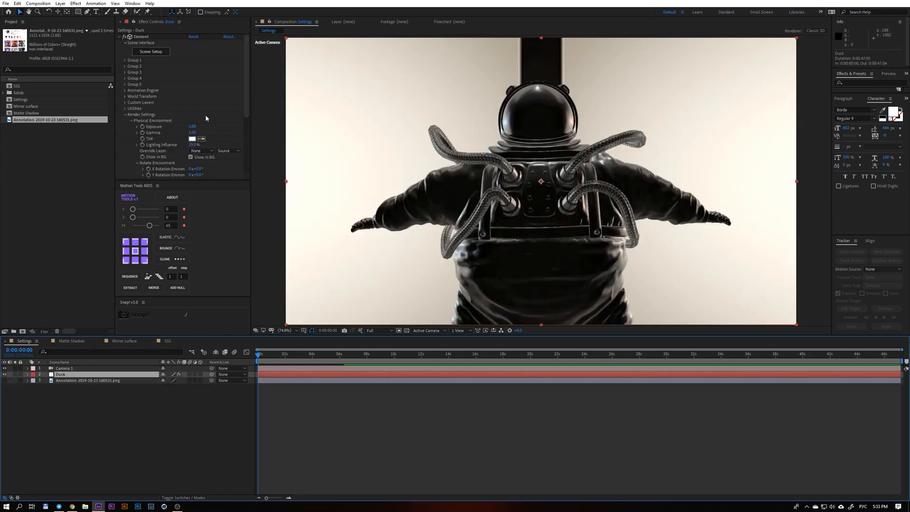
left_click(199, 151)
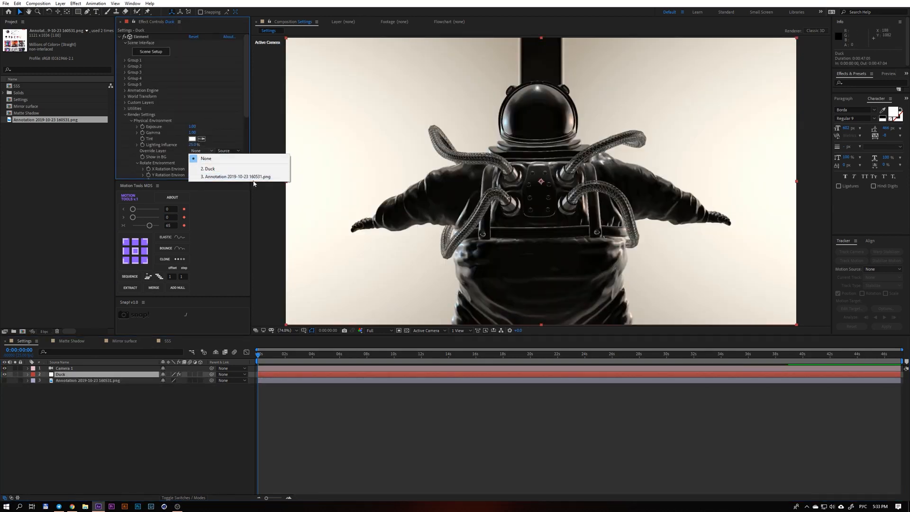
left_click(276, 177)
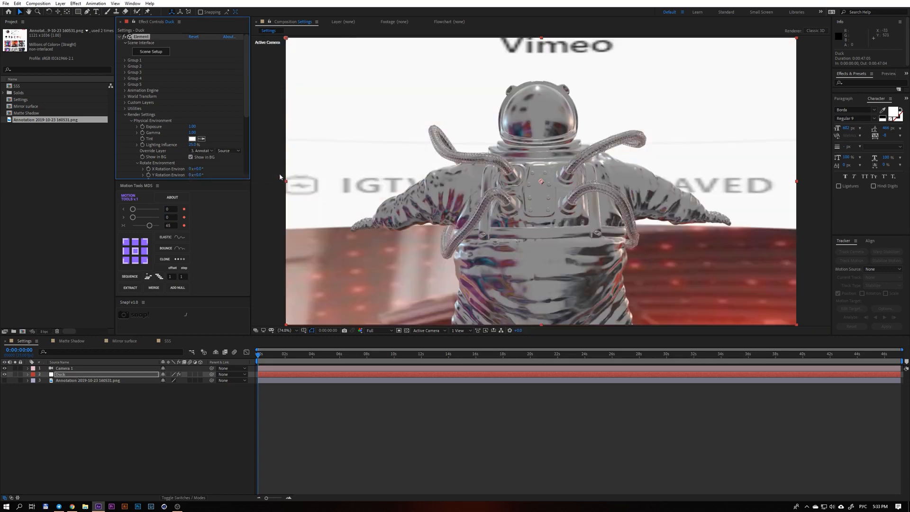
Move the current time to 0:00:03:24 to view the reflections and reselect the Duck layer.
left_click_drag(261, 355, 351, 352)
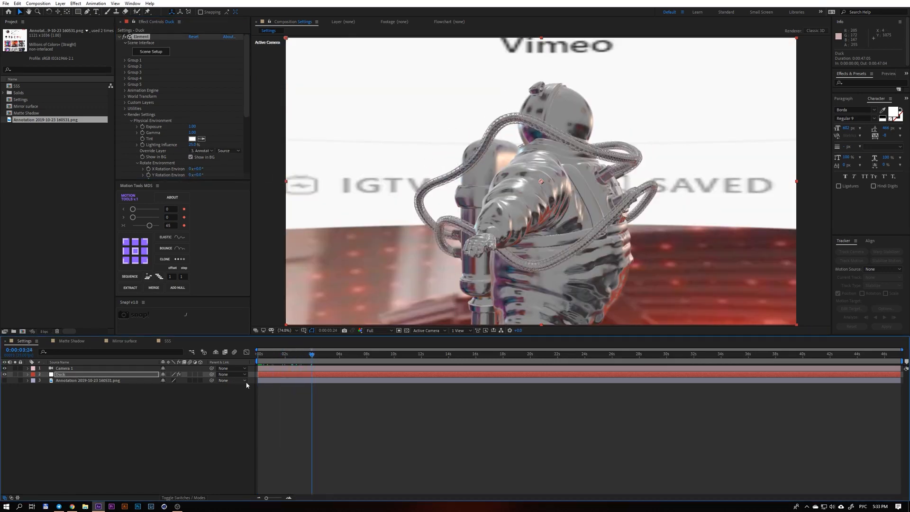
left_click(271, 381)
left_click(280, 375)
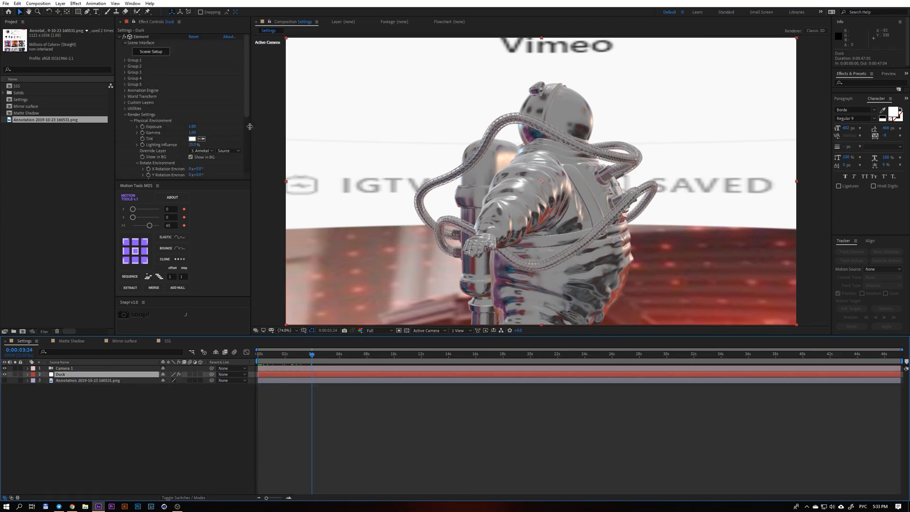
Try rotating the environment around X and around Y, undoing each change.
scroll(204, 138, "down", 2)
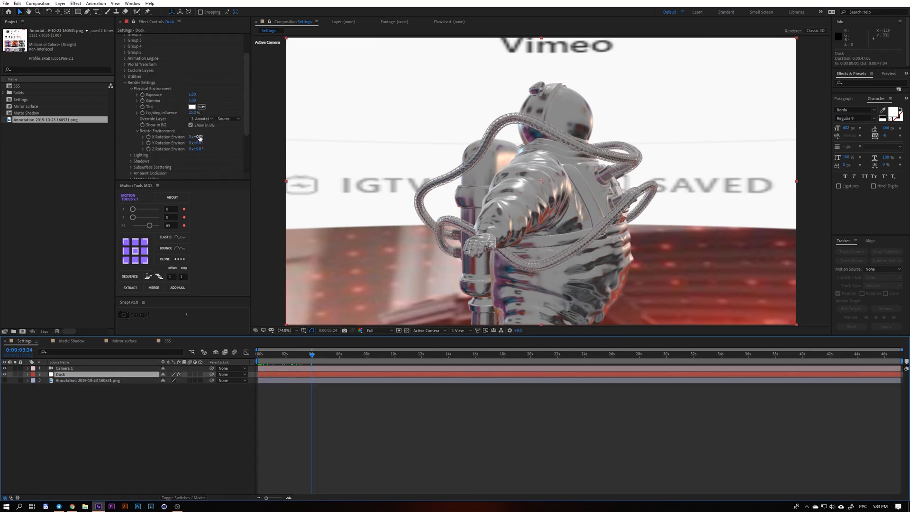
left_click_drag(200, 137, 270, 141)
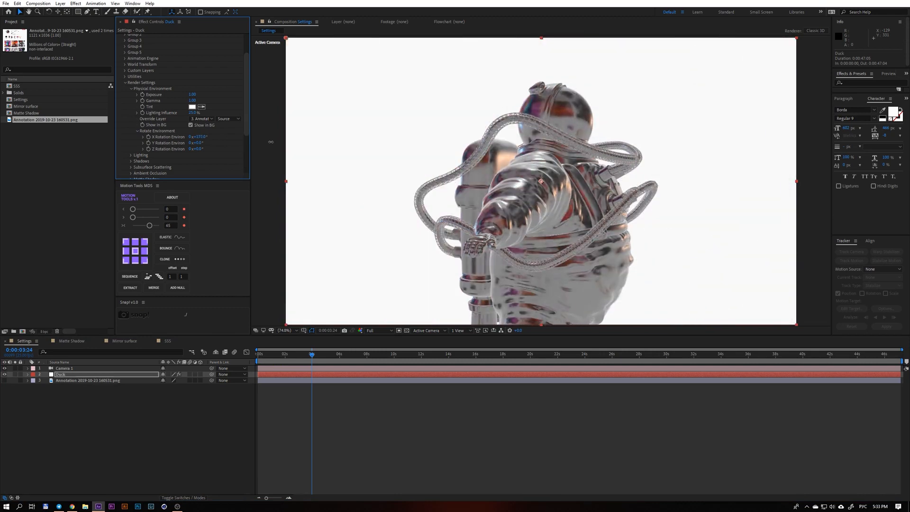
key("ctrl+z")
left_click_drag(198, 143, 263, 149)
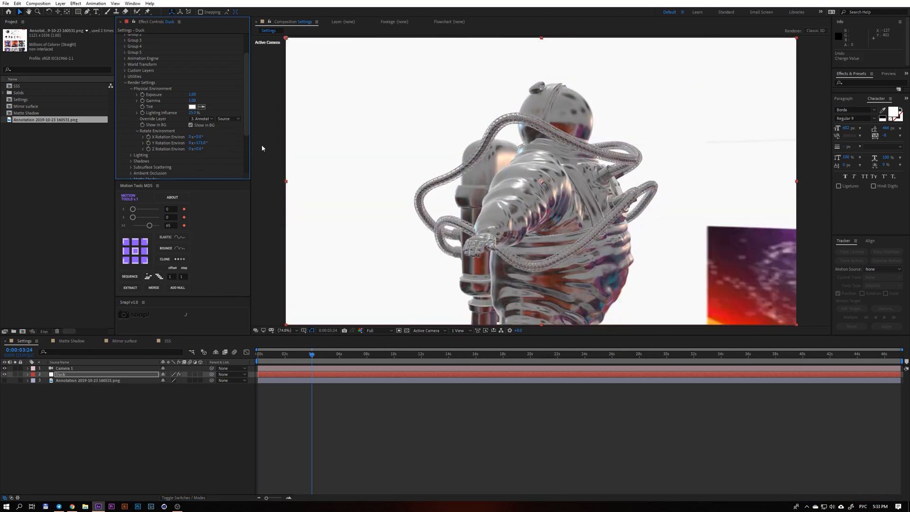
key("ctrl+z")
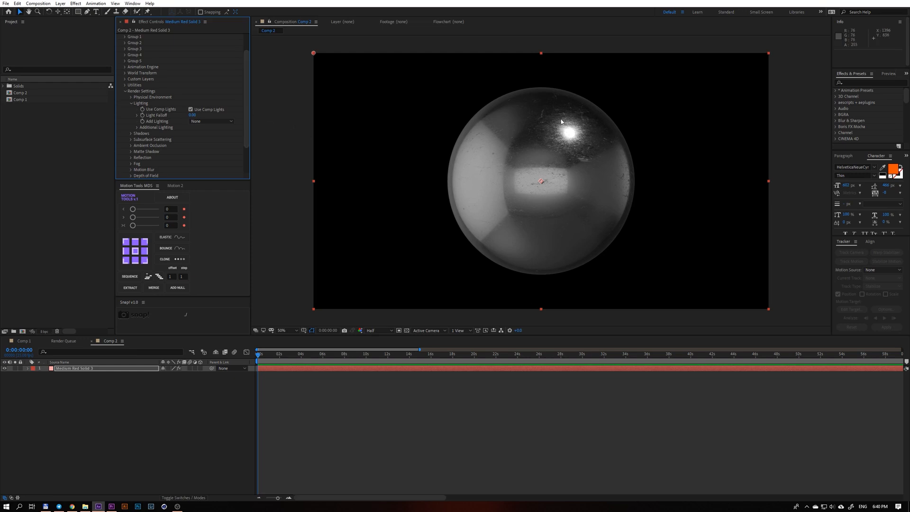
key("period")
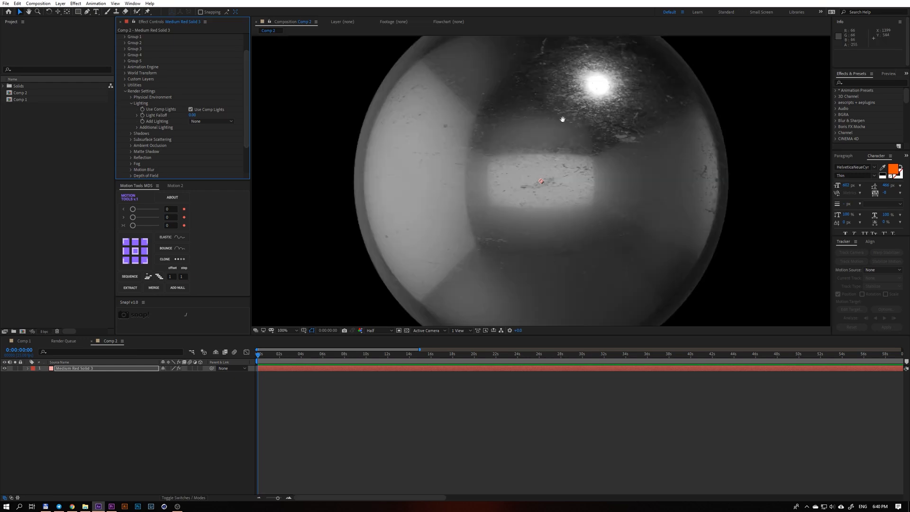
key("comma")
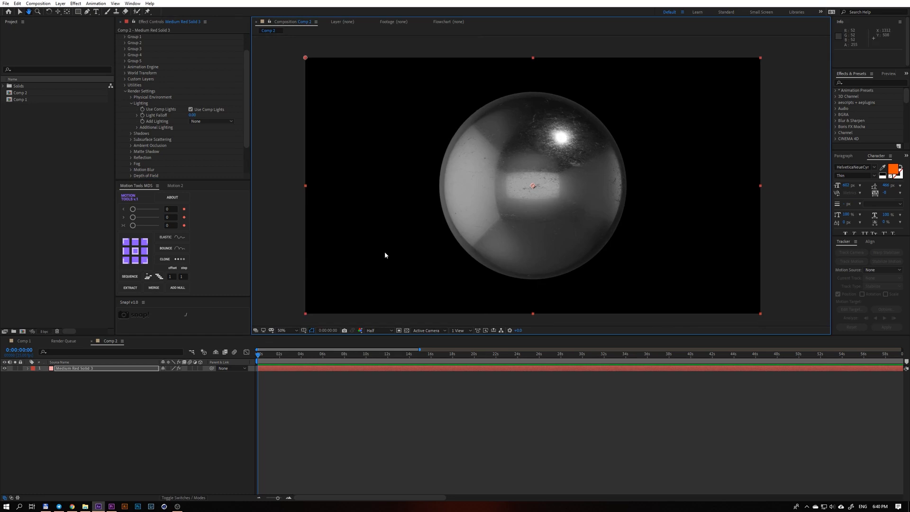
key("v")
left_click(82, 391)
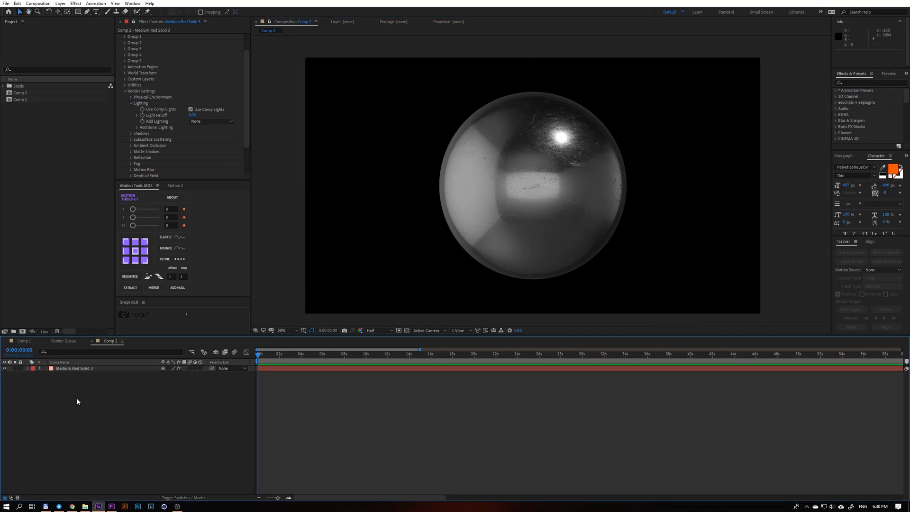
Expand the Additional Lighting group and its Rotation settings in the sphere's Element render settings.
scroll(206, 146, "up", 2)
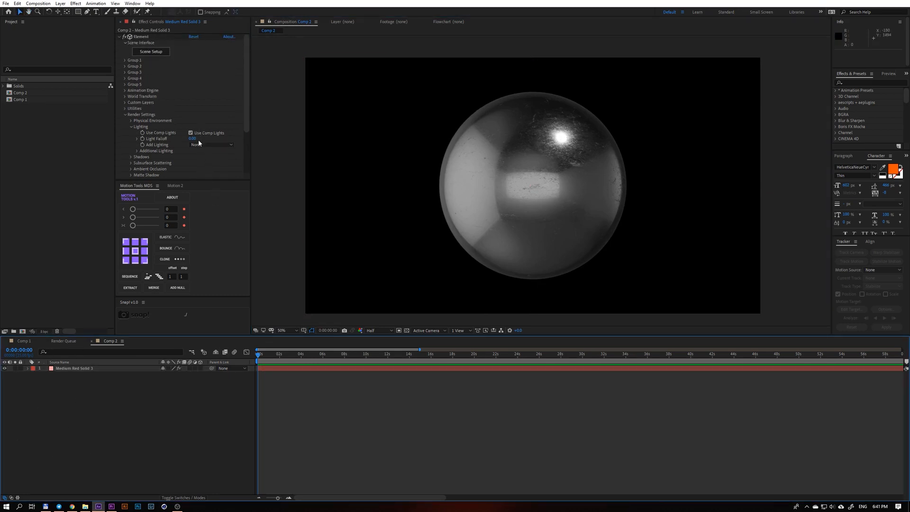
left_click(137, 151)
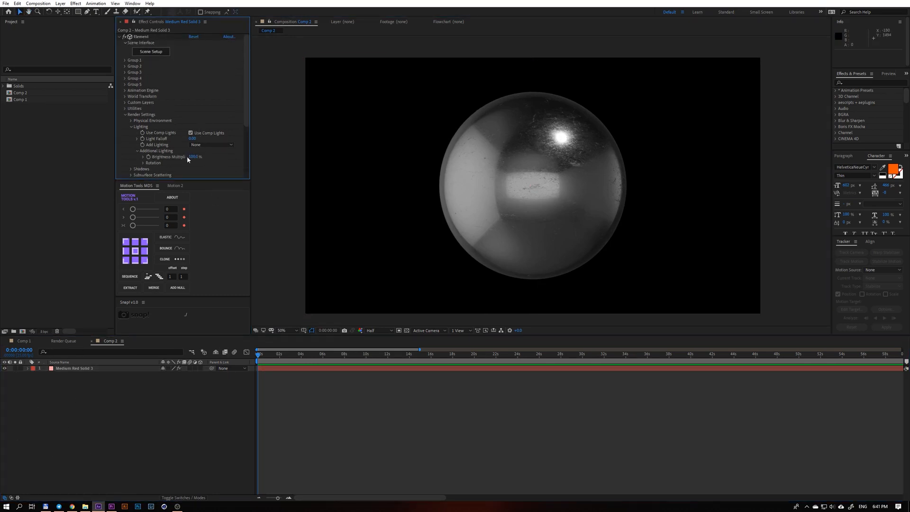
left_click(143, 163)
scroll(174, 151, "down", 1)
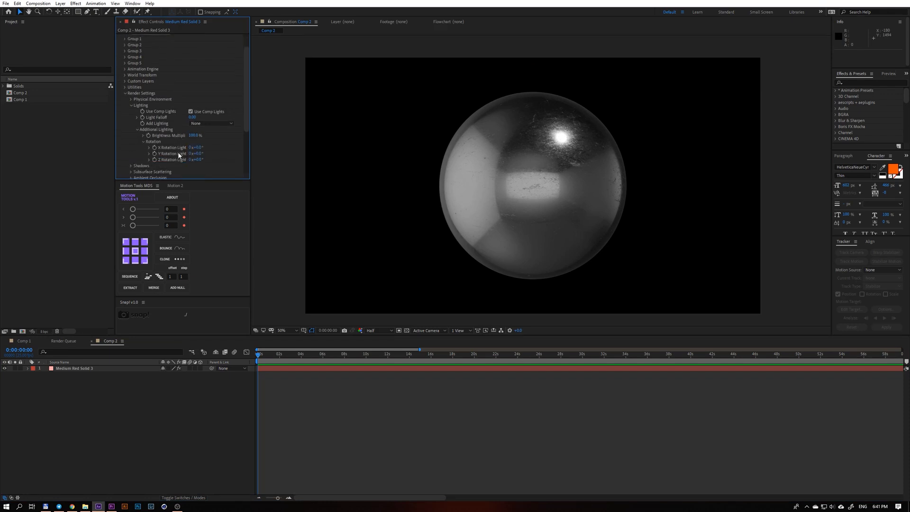
Try out the Y and X light rotations and switching off Use Comp Lights, restoring each setting.
left_click_drag(196, 153, 328, 150)
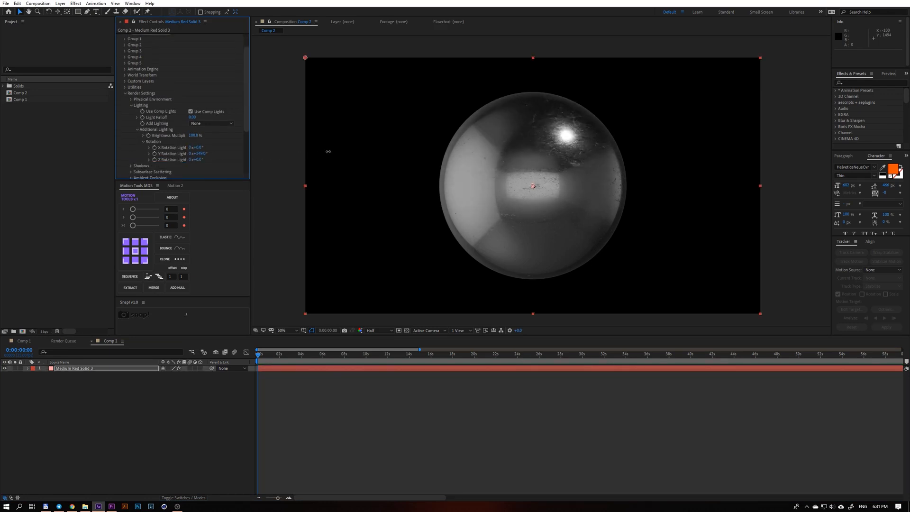
key("ctrl+z")
left_click_drag(202, 146, 283, 147)
key("ctrl+z")
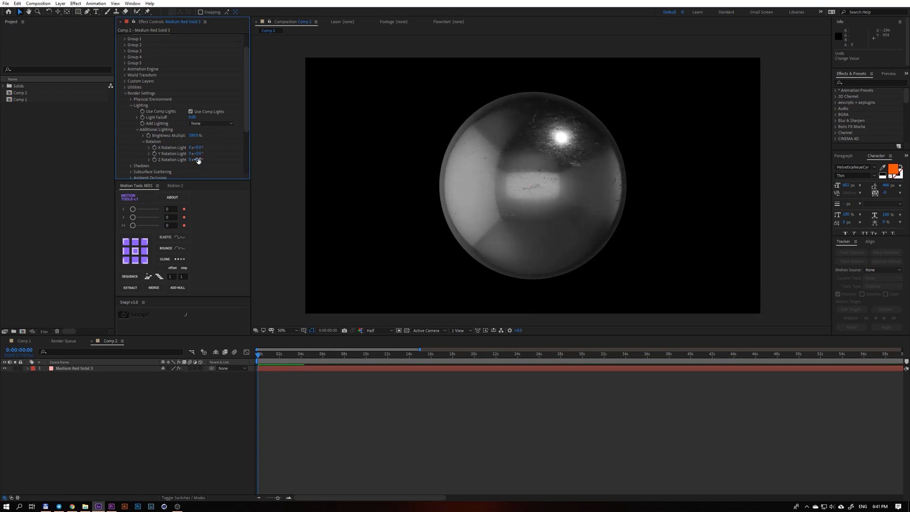
left_click(191, 113)
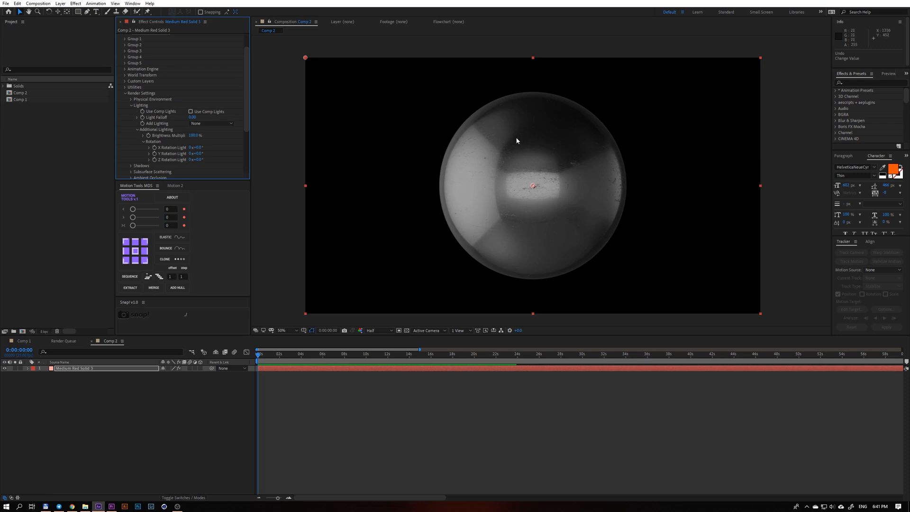
left_click(190, 111)
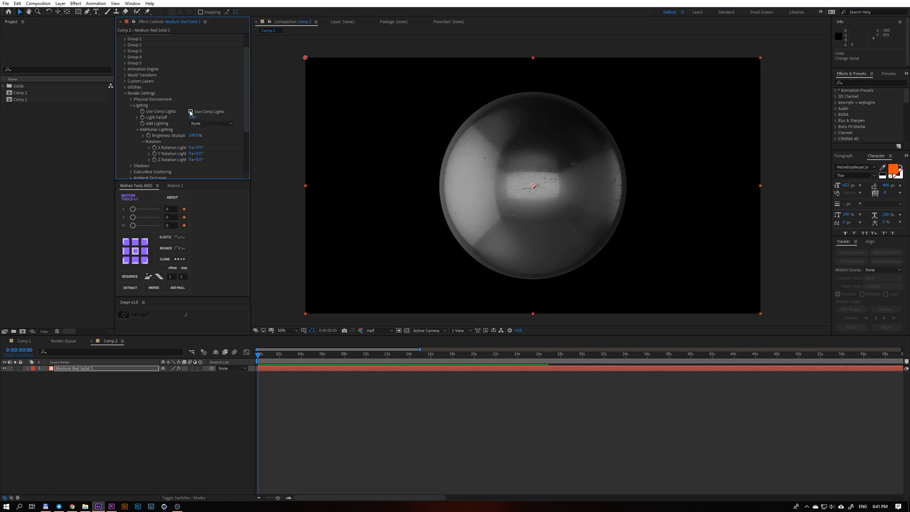
Add a parallel light to Comp 2 and position it beyond the sphere's upper-right edge, aimed near the sphere's centre.
right_click(163, 403)
mouse_move(178, 407)
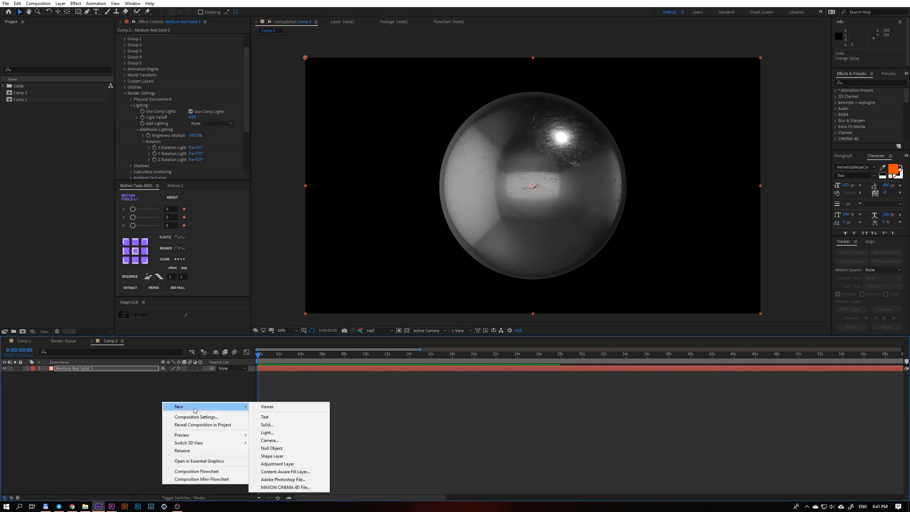
left_click(287, 437)
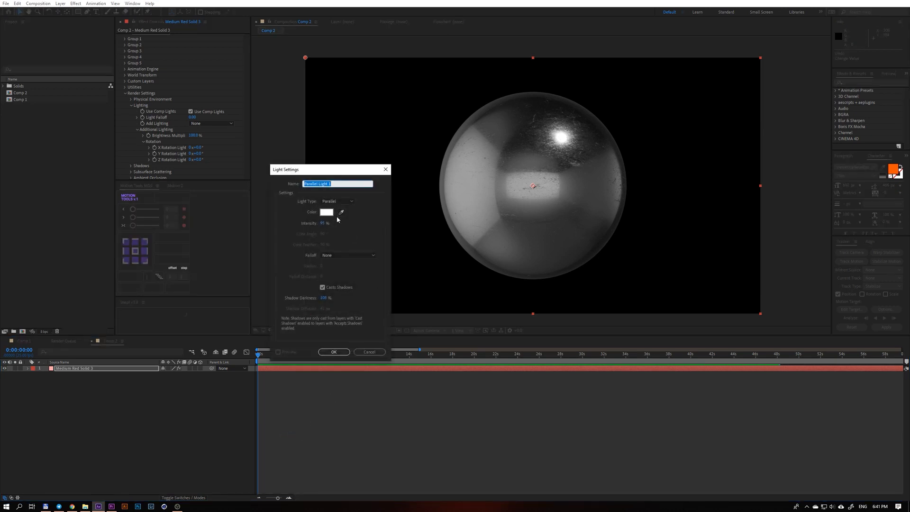
left_click(333, 351)
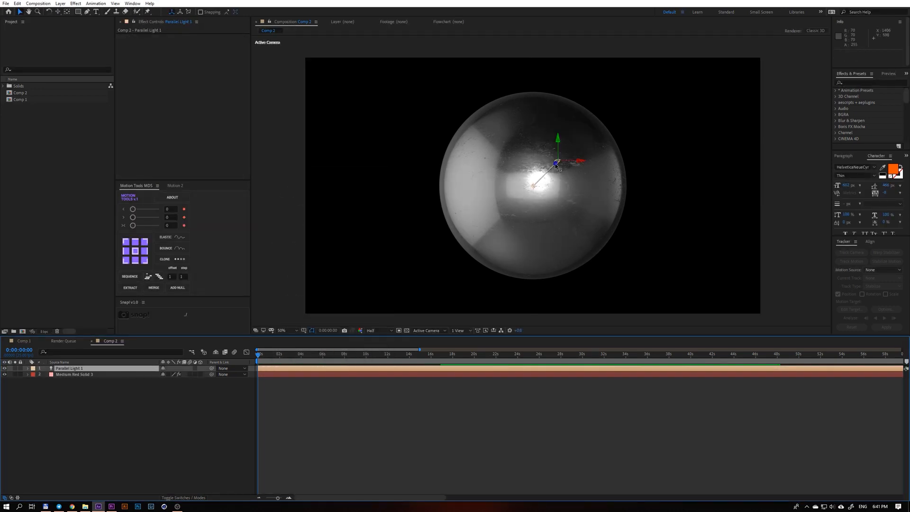
left_click_drag(610, 151, 672, 102)
left_click_drag(586, 159, 502, 174)
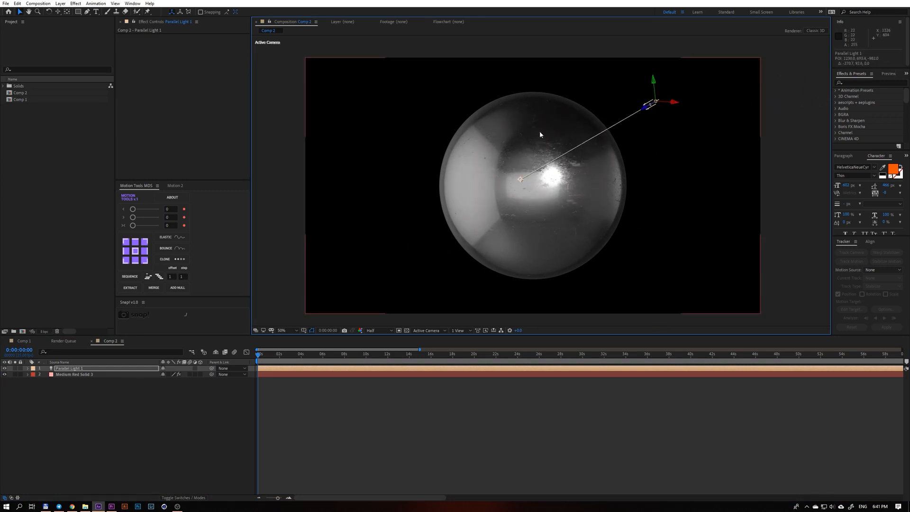
Toggle Use Comp Lights off and on twice for Medium Red Solid 3 to compare the sphere's lighting.
left_click(93, 374)
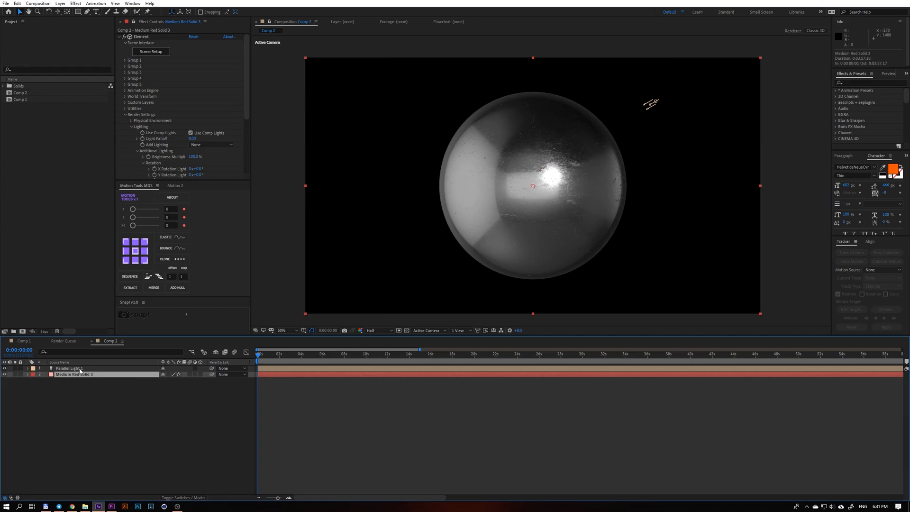
left_click(190, 133)
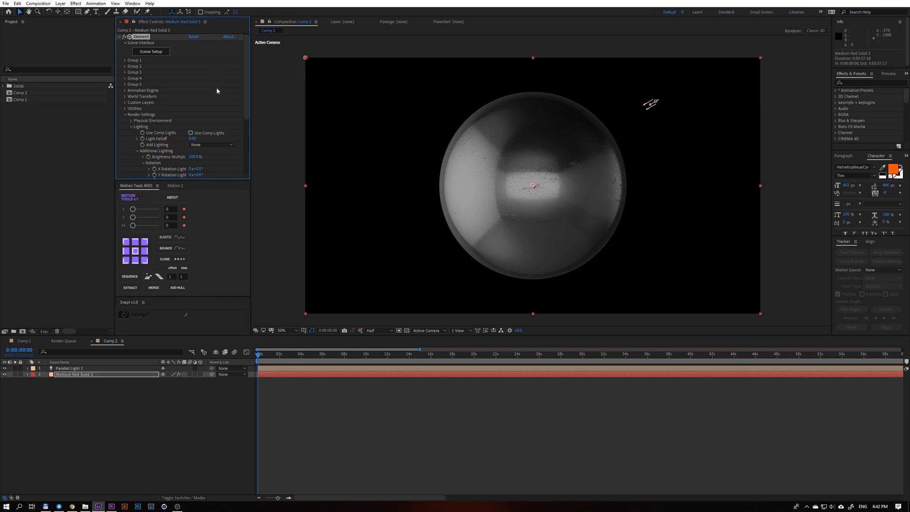
left_click(190, 134)
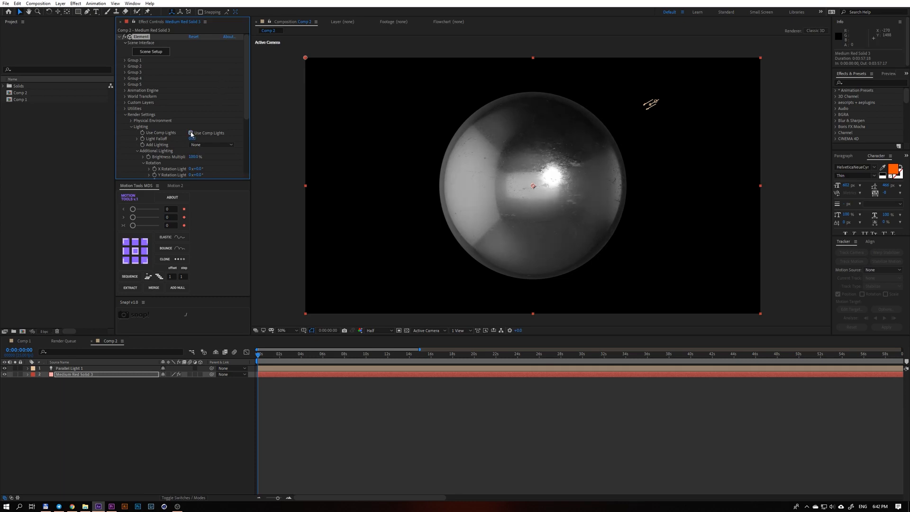
left_click(191, 133)
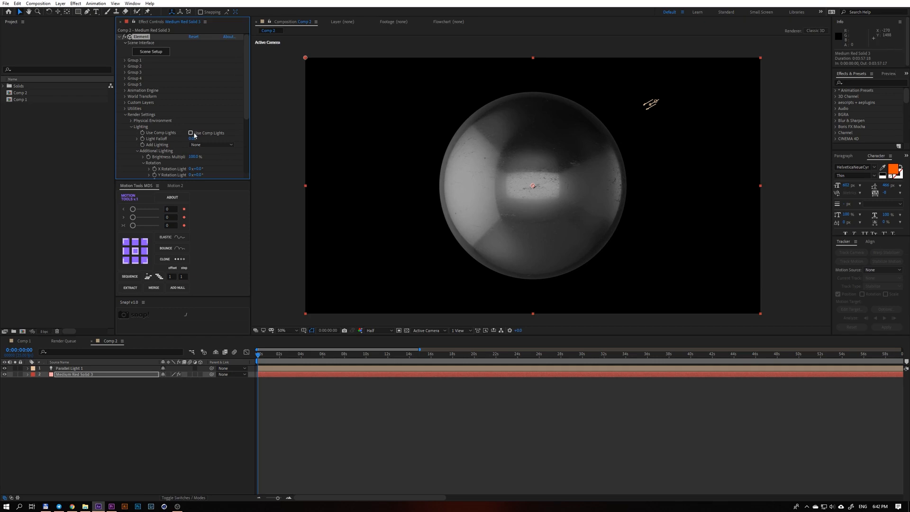
left_click(191, 133)
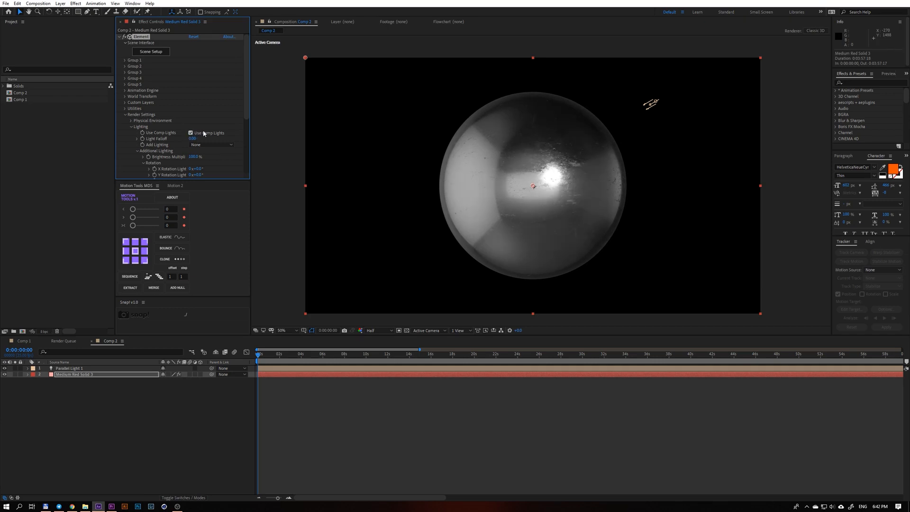
Switch off Use Comp Lights for Medium Red Solid 3.
left_click(85, 369)
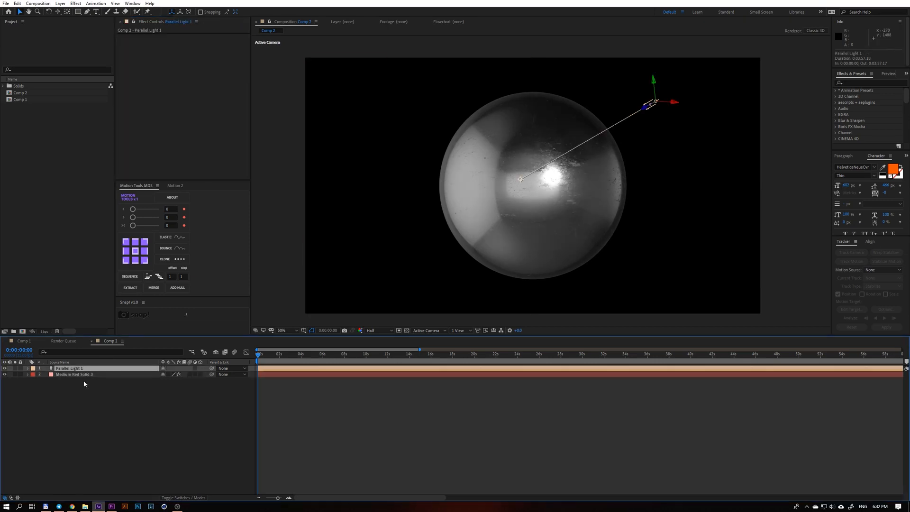
left_click(72, 375)
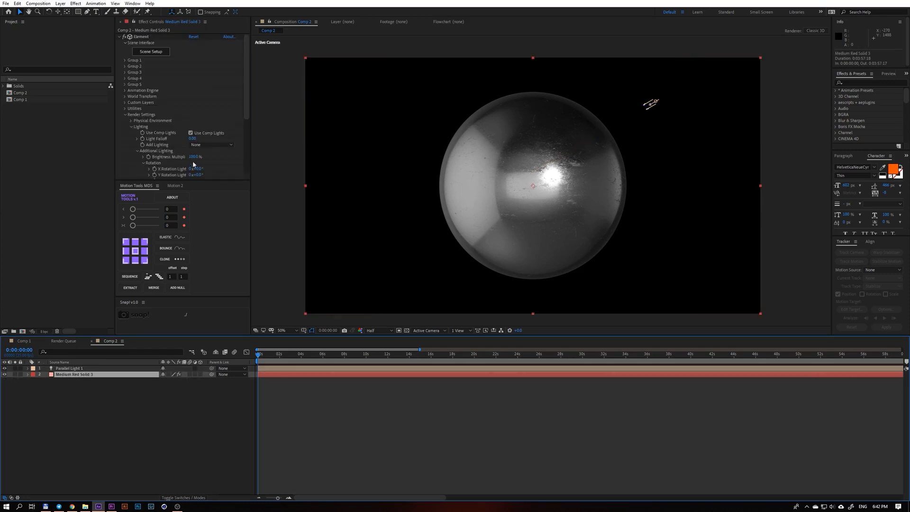
left_click(191, 133)
scroll(190, 134, "down", 1)
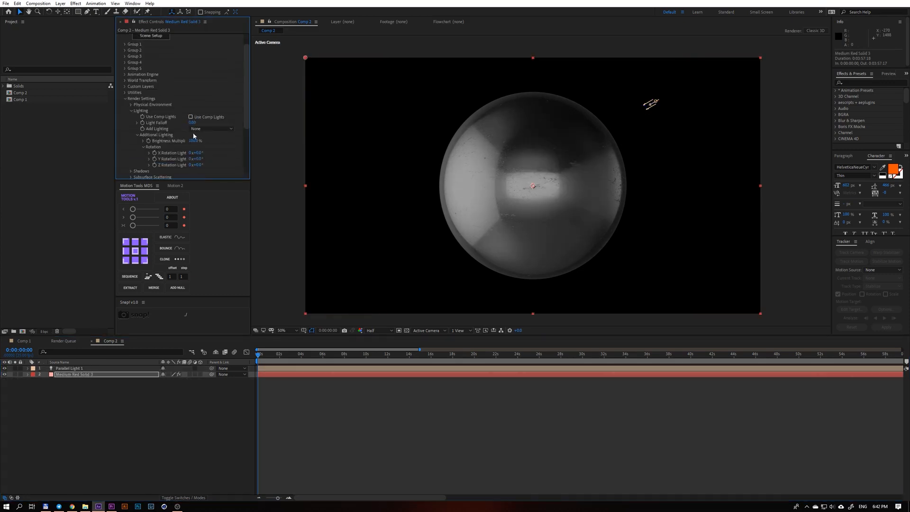
Try the Add Lighting presets Spot, Dramatic, Stylized, Natural and Sun Set on the sphere.
left_click(212, 129)
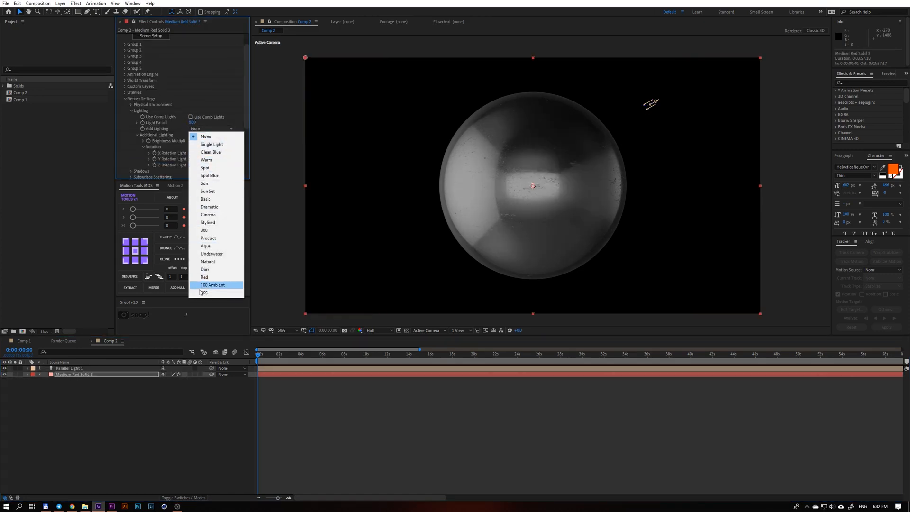
left_click(219, 172)
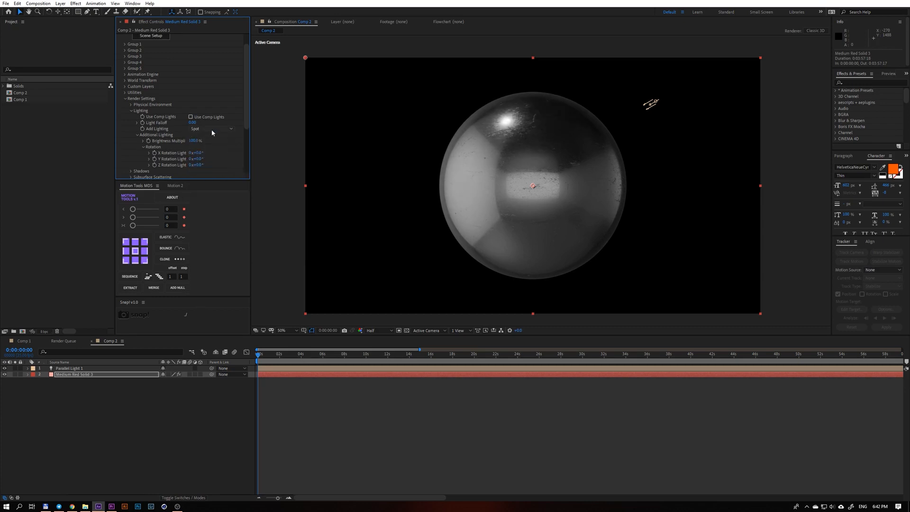
left_click(211, 129)
left_click(221, 208)
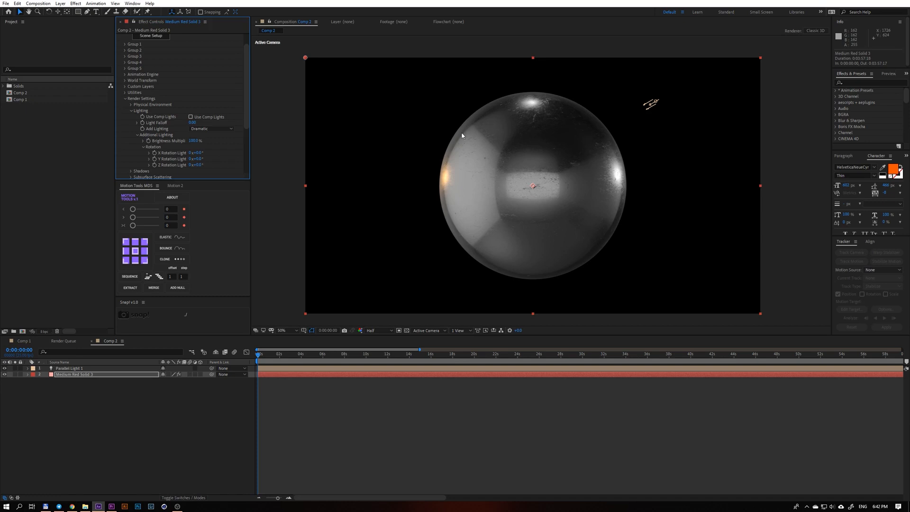
left_click(218, 129)
left_click(219, 222)
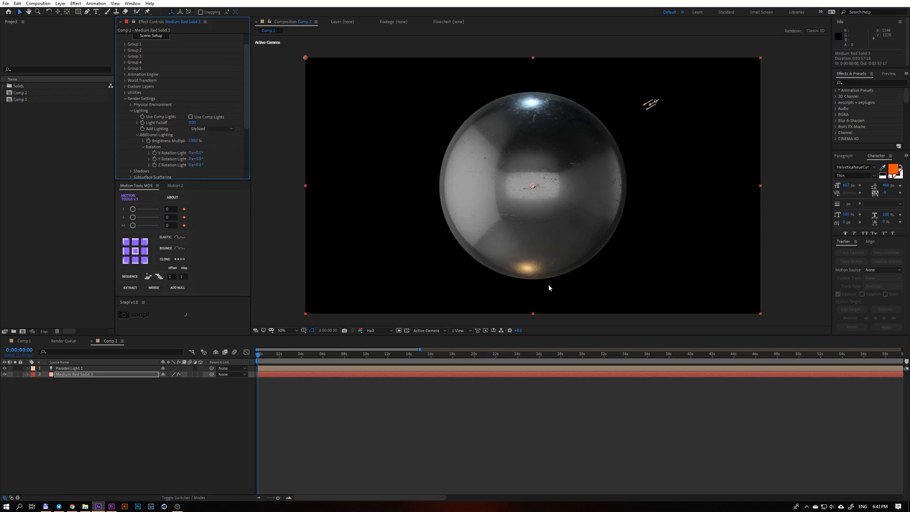
left_click(211, 129)
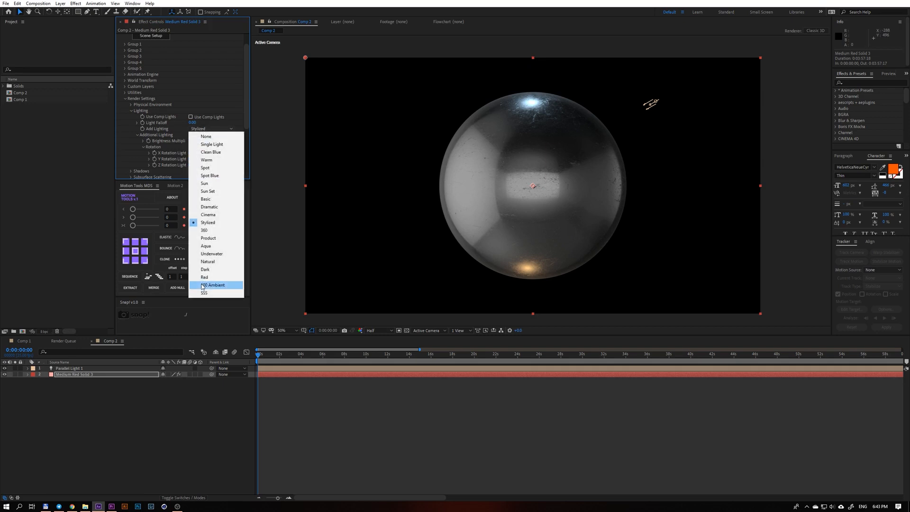
left_click(209, 261)
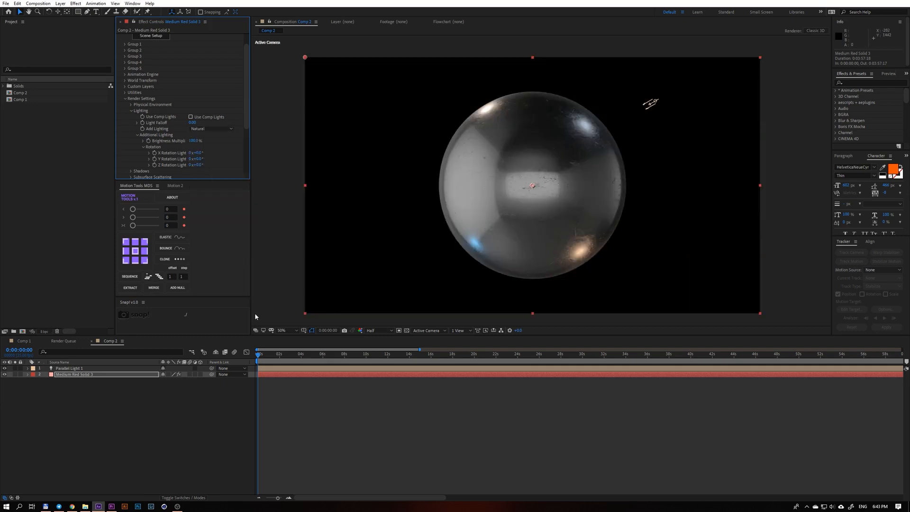
left_click(206, 126)
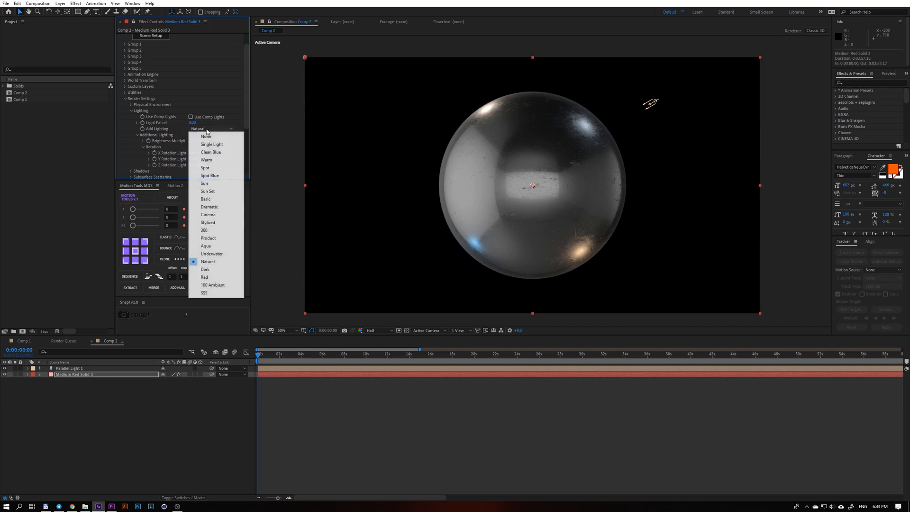
left_click(226, 190)
left_click(218, 128)
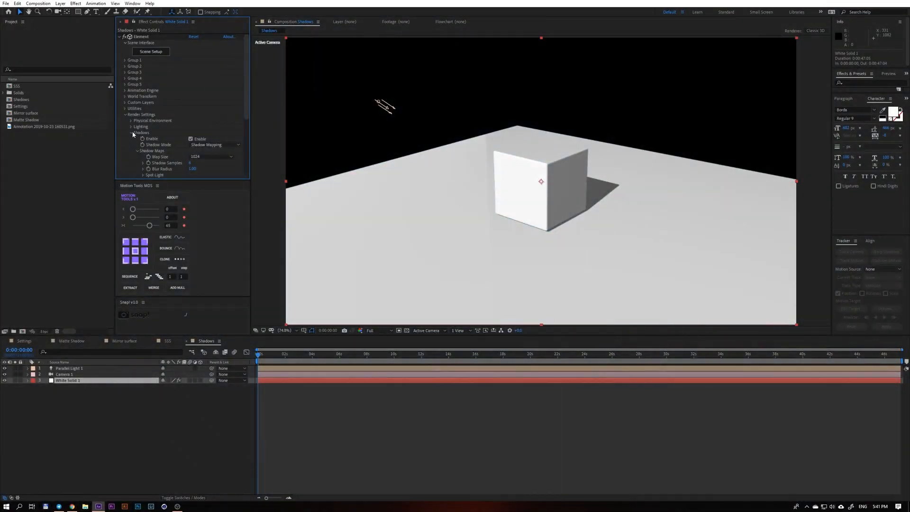
Examine the cube's shadow by toggling Enable in the Shadows render settings of White Solid 1.
left_click(130, 134)
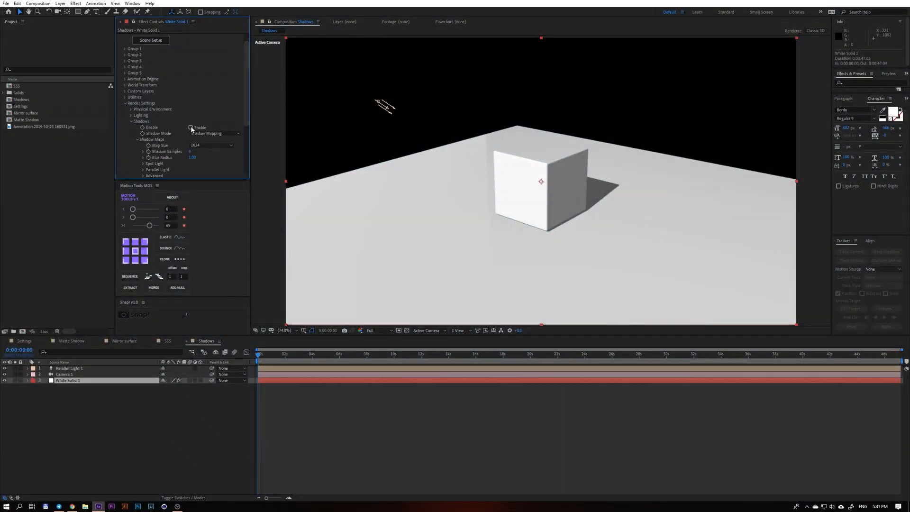
left_click(191, 127)
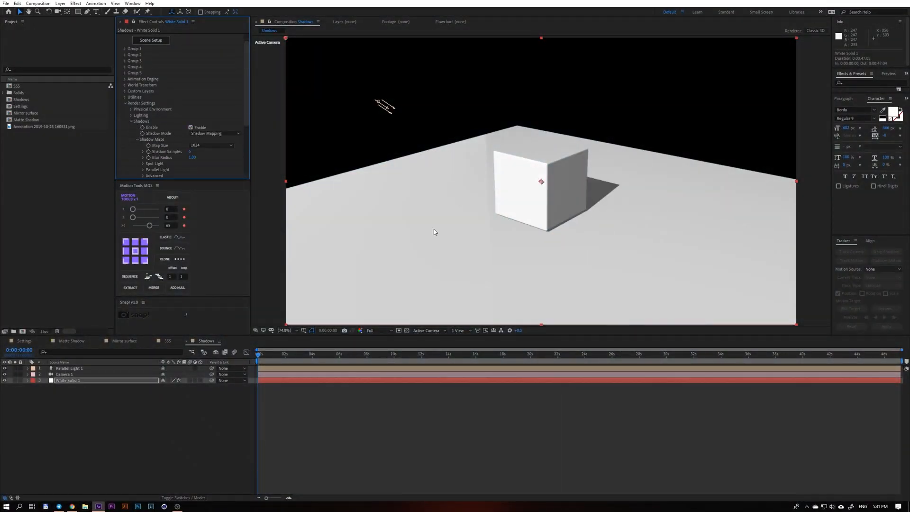
key("space")
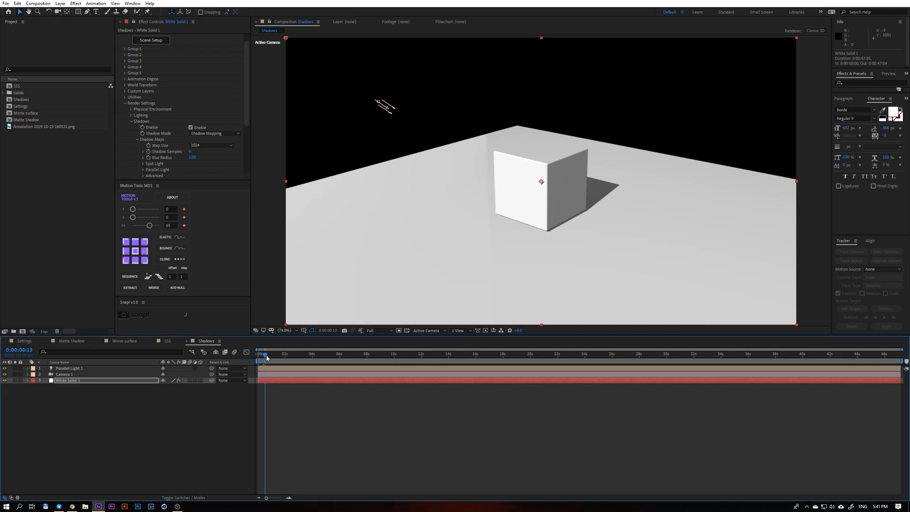
left_click(380, 110)
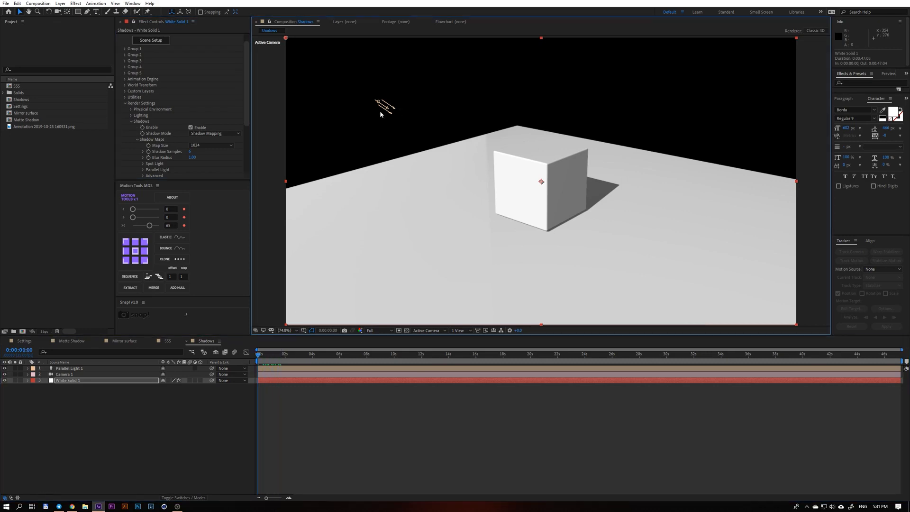
left_click(382, 106)
left_click(343, 380)
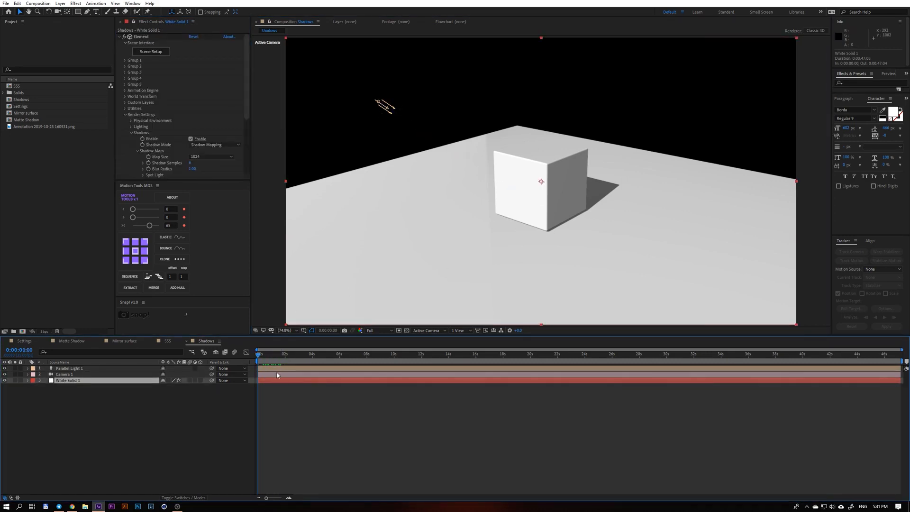
Orbit Camera 1 around the cube to view its shadow from different sides.
left_click(342, 375)
key("c")
left_click_drag(464, 190, 664, 136)
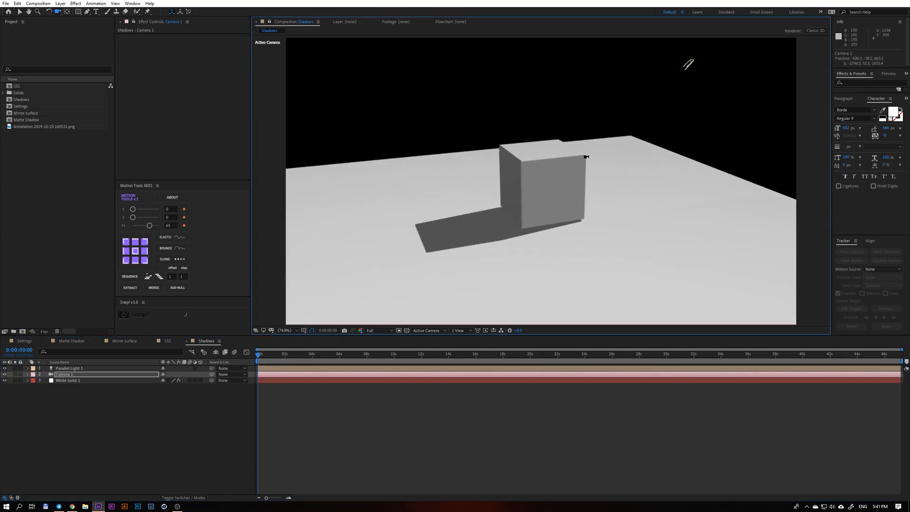
left_click_drag(566, 186, 328, 90)
left_click_drag(576, 200, 633, 199)
Toggle Casts Shadows off and on for Parallel Light 1 and adjust its Shadow Darkness.
double_click(111, 368)
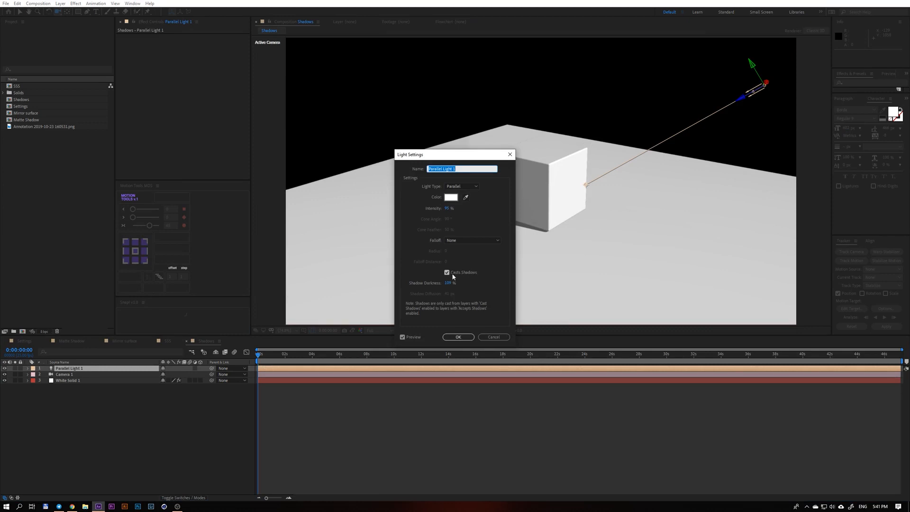
left_click(448, 273)
left_click(447, 274)
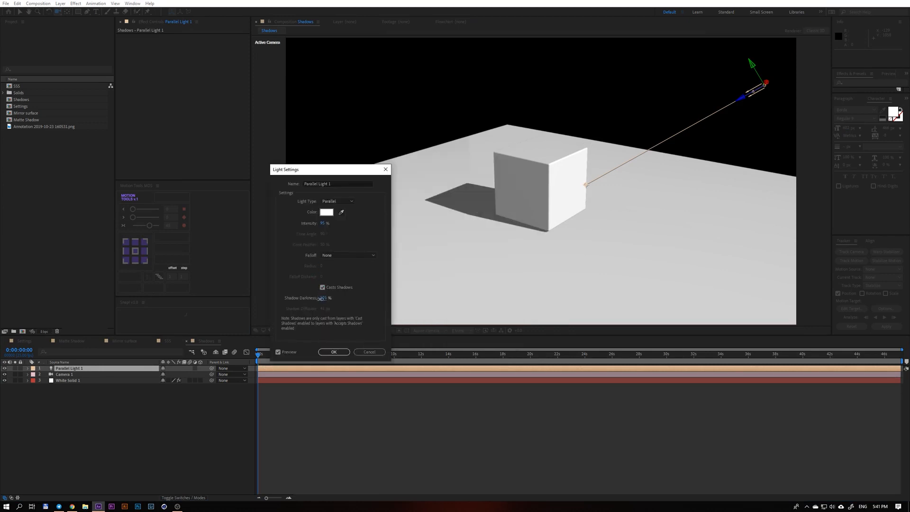
left_click_drag(321, 299, 367, 300)
key("Return")
Orbit the camera slightly around the cube and reveal Parallel Light 1's Position, trying out a shift of the light.
left_click_drag(493, 203, 506, 205)
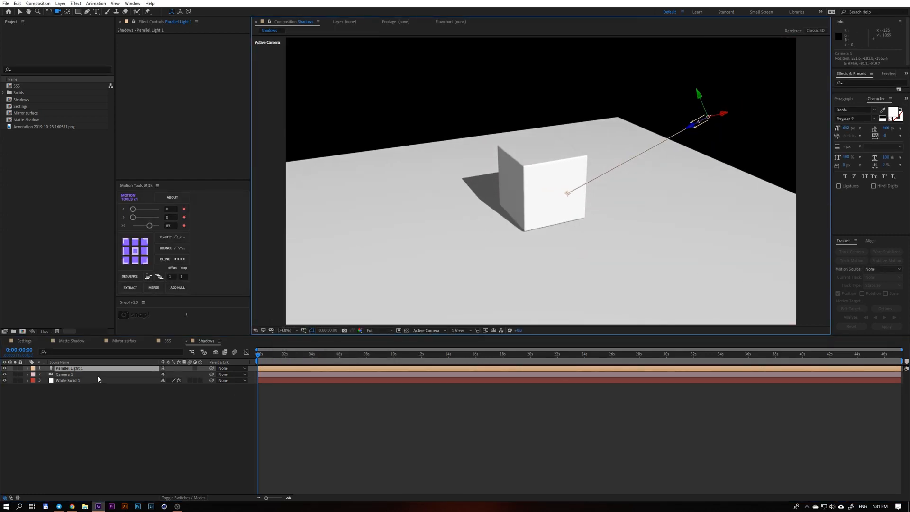
key("p")
left_click_drag(169, 375, 166, 413)
Compare the shadow Map Size values 2048 and 256 for White Solid 1, leaving it at 256.
left_click(87, 387)
scroll(178, 145, "down", 3)
left_click(204, 125)
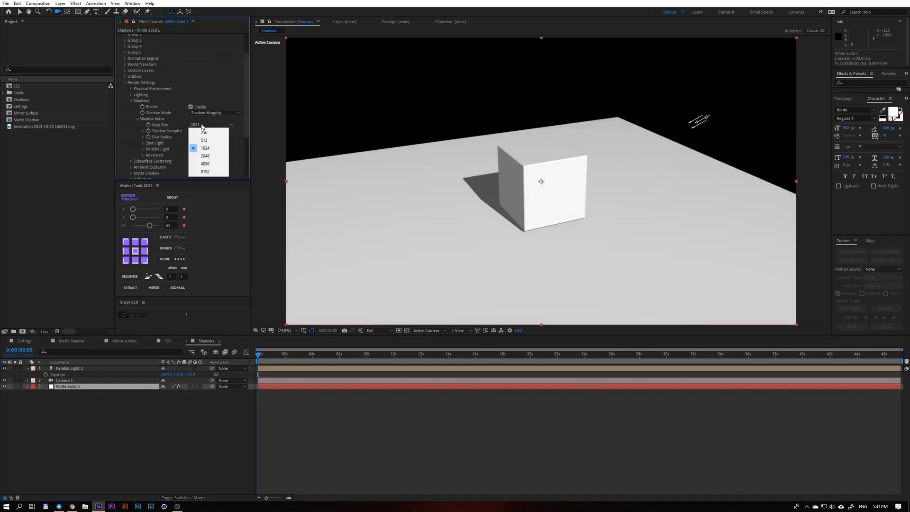
left_click(212, 149)
left_click(209, 125)
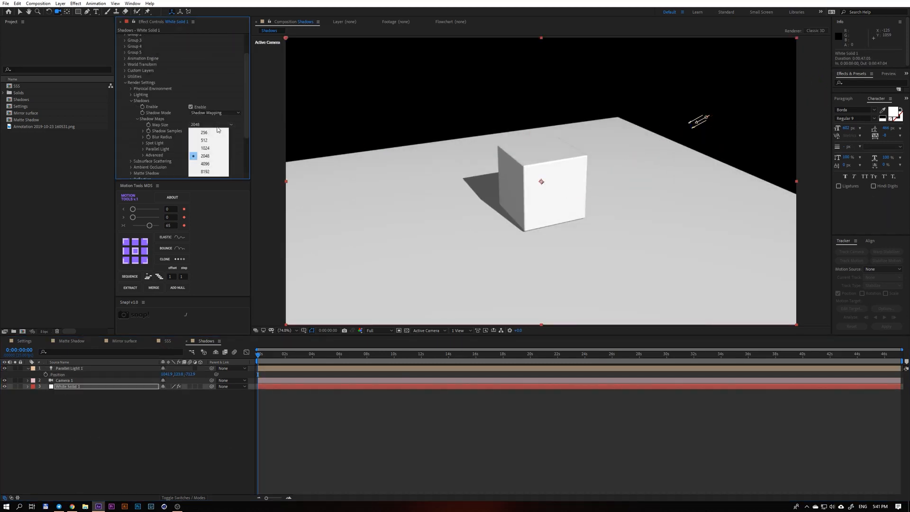
left_click(213, 133)
scroll(487, 205, "up", 2)
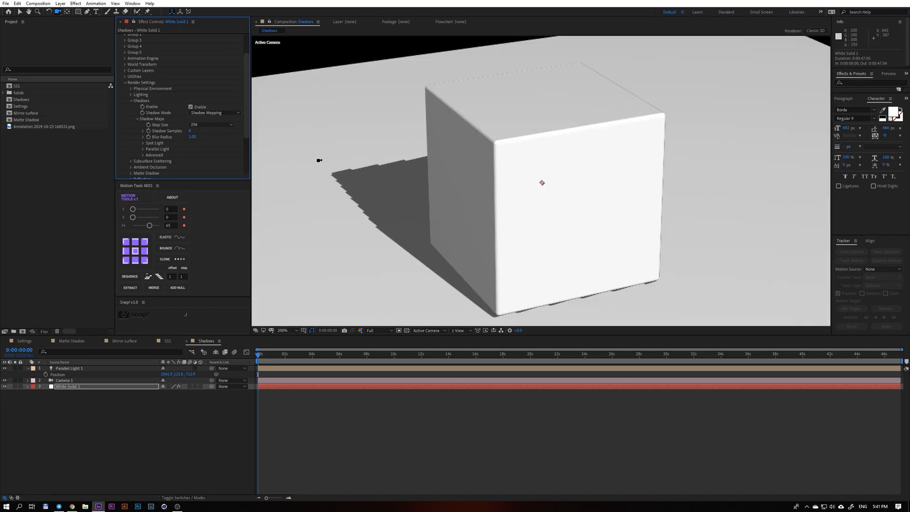
Try a shadow Map Size of 512 on the cube and return it to 256.
left_click(204, 124)
left_click(204, 140)
left_click(212, 125)
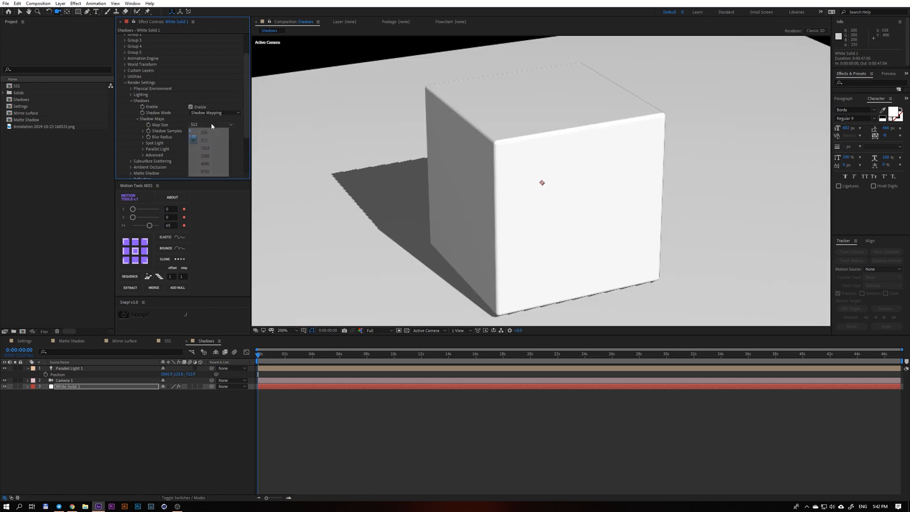
left_click(209, 135)
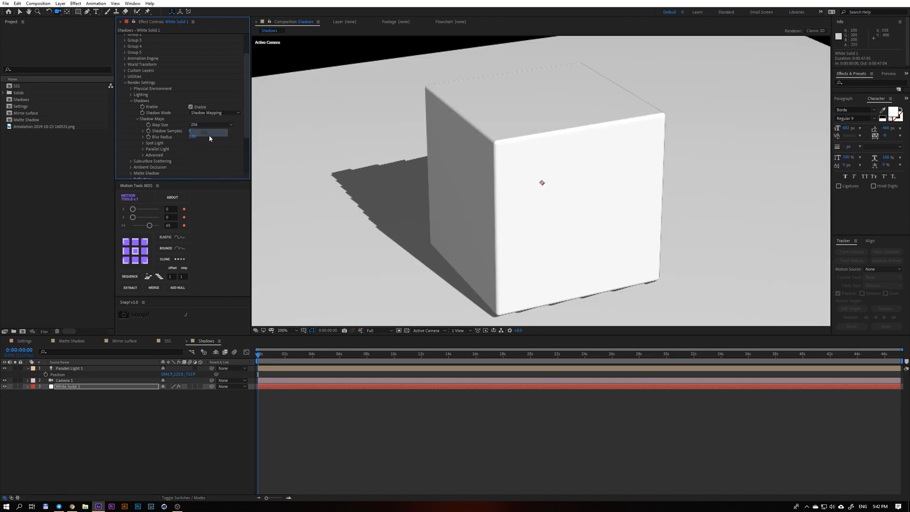
scroll(449, 197, "down", 4)
scroll(463, 197, "up", 3)
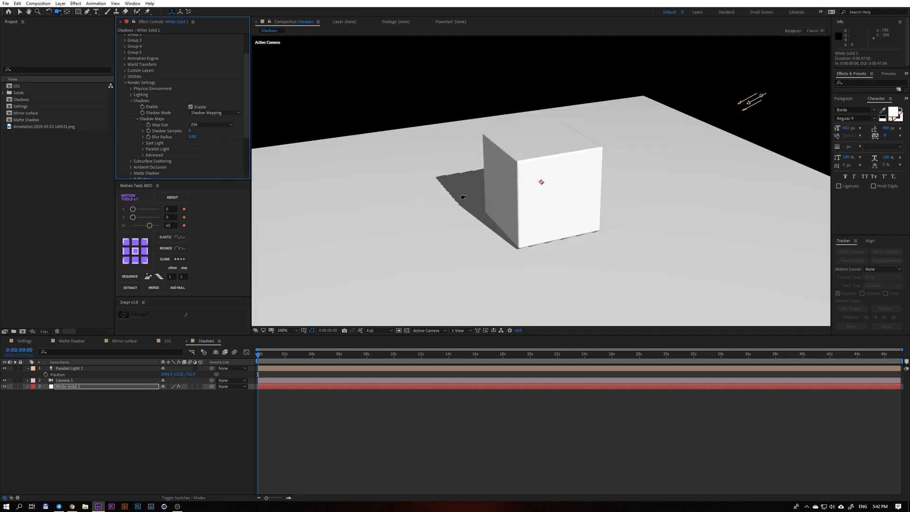
Set the shadow Map Size to 4096 and inspect the cube's shadow edge up close.
left_click(205, 125)
left_click(208, 165)
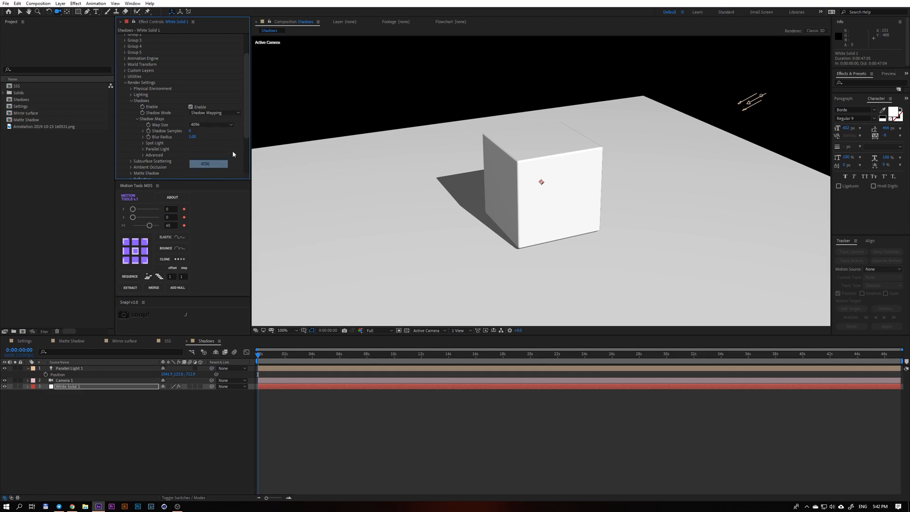
key("period")
left_click(208, 125)
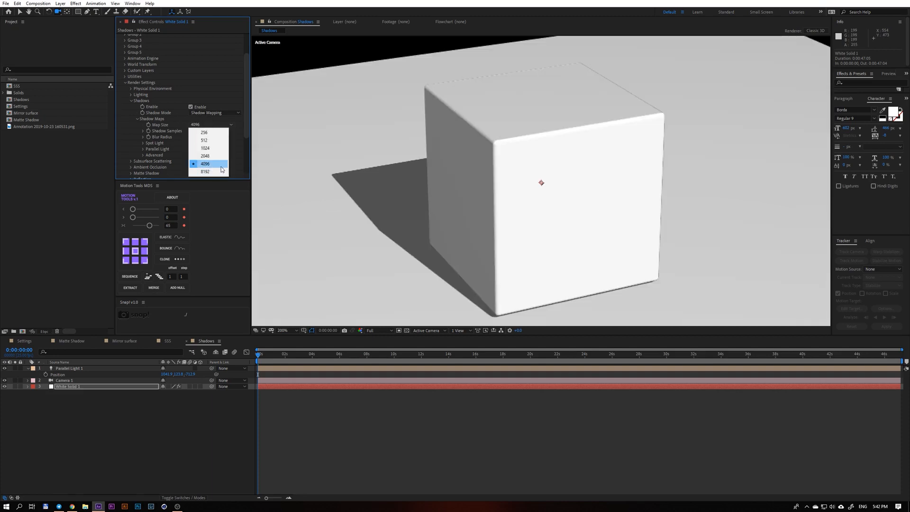
left_click(205, 125)
left_click(205, 125)
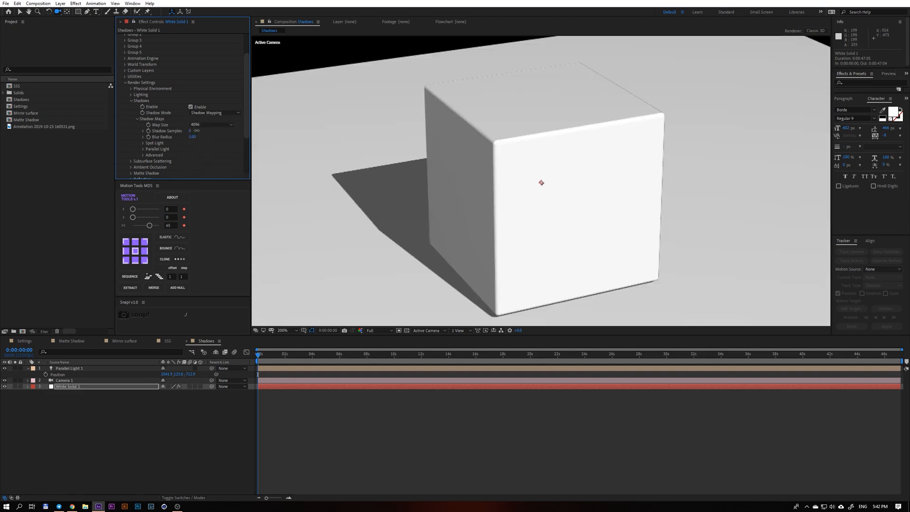
Try a much larger shadow Blur Radius on the cube's shadow and restore it to 1.00.
left_click_drag(162, 136, 169, 136)
left_click_drag(196, 140, 340, 148)
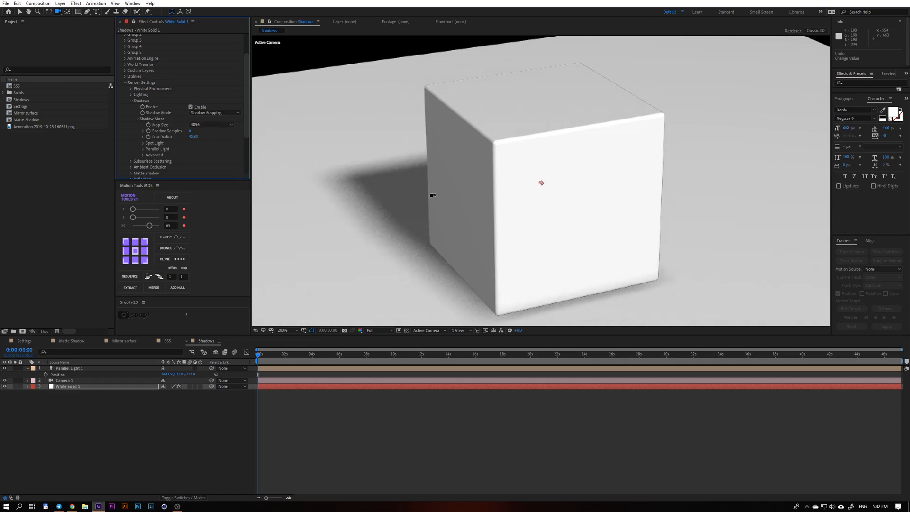
scroll(431, 195, "down", 2)
scroll(431, 195, "up", 1)
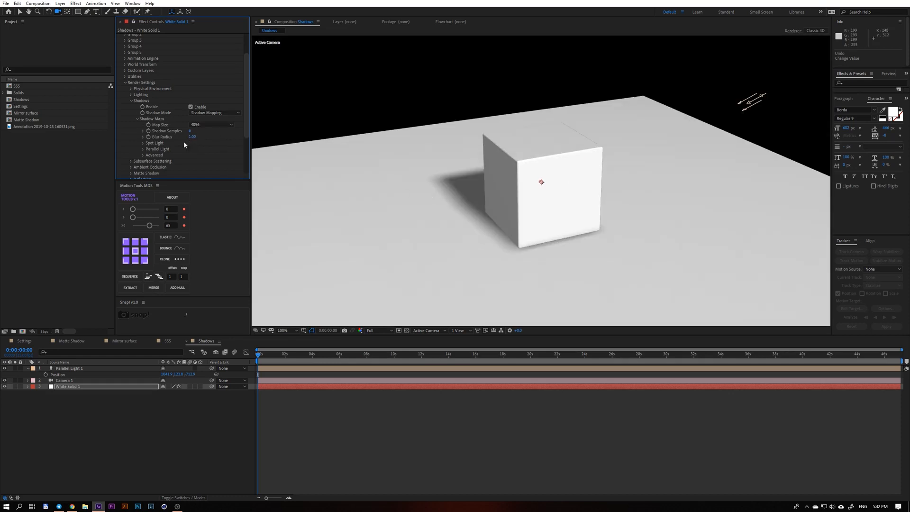
Expand the Spot Light and Parallel Light shadow settings and try out the parallel light's Shadow Size.
left_click(143, 142)
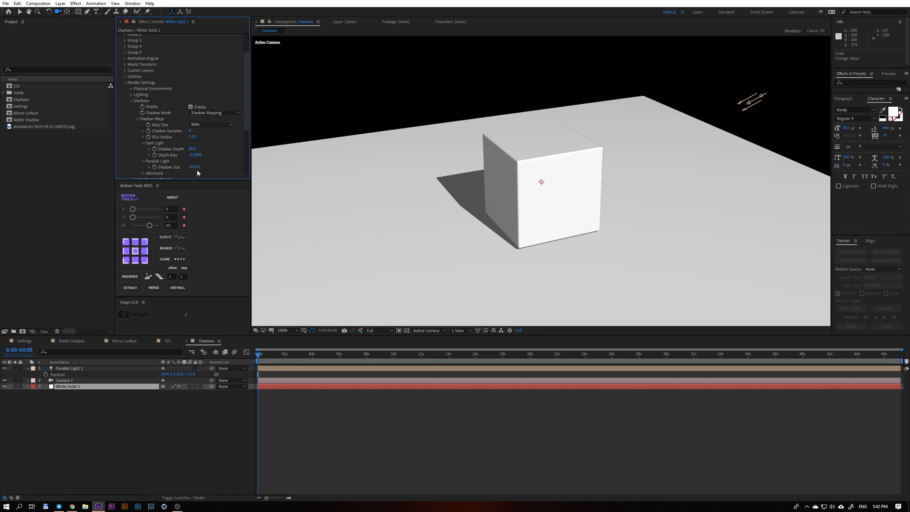
mouse_move(195, 166)
left_mouse_down()
mouse_move(236, 167)
mouse_move(163, 173)
mouse_move(190, 173)
left_mouse_up()
scroll(203, 176, "down", 3)
left_click(130, 66)
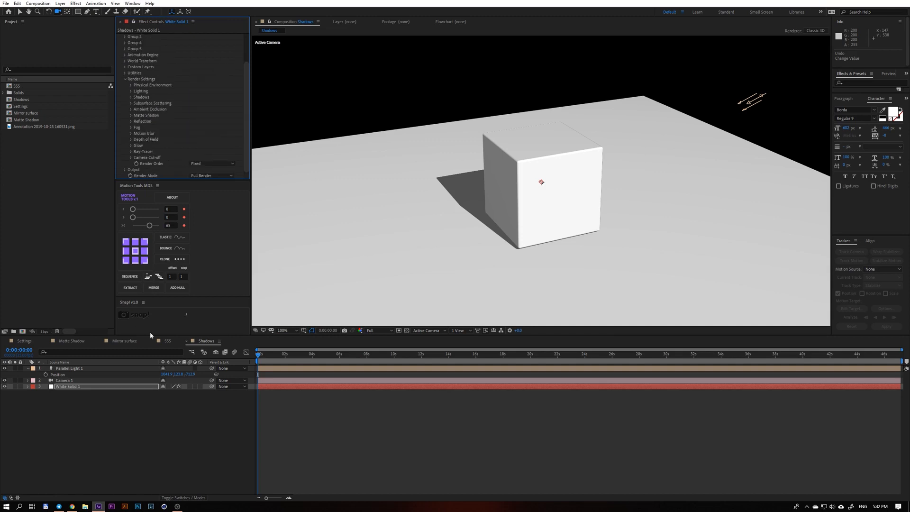
Switch to the SSS composition, delete Parallel Light 1 to compare the astronaut's lighting, and undo the deletion.
left_click(169, 341)
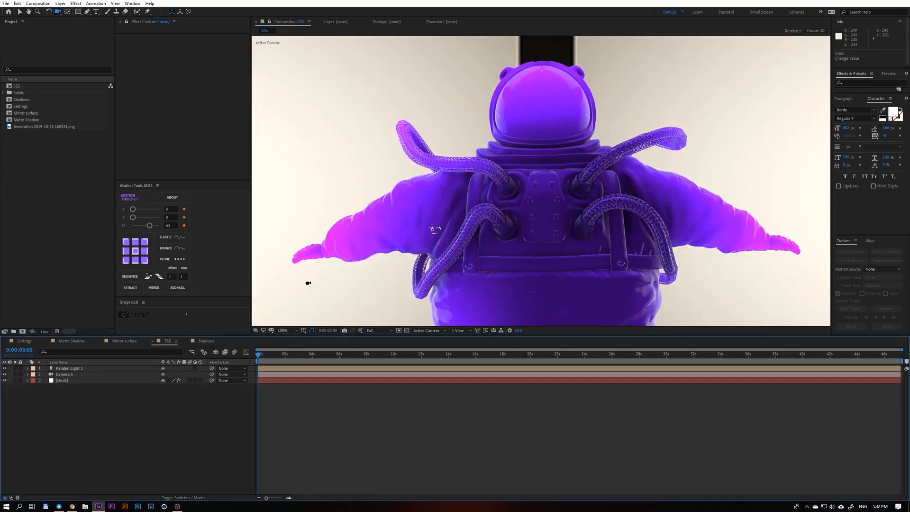
key("shift+slash")
left_click(71, 368)
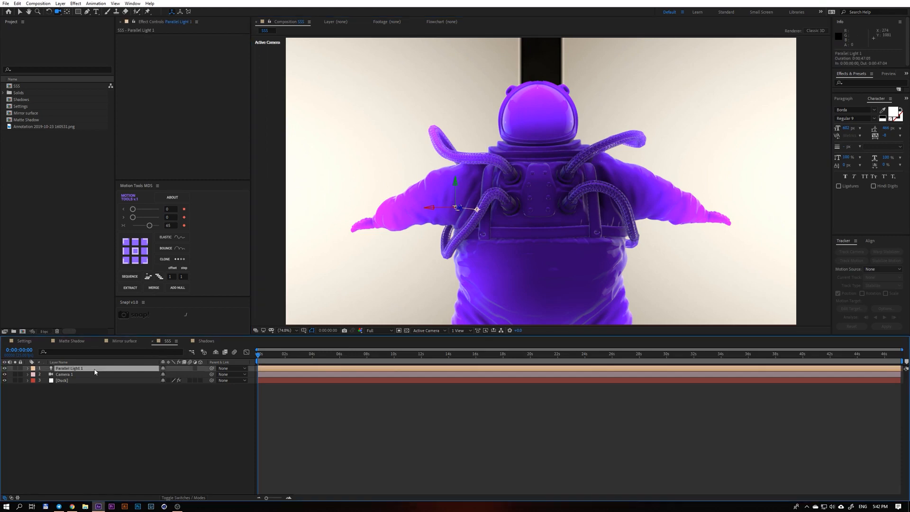
key("Delete")
key("ctrl+z")
Expand the Duck layer's Subsurface Scattering render settings and switch Enable off and back on to compare the astronaut.
left_click(62, 381)
scroll(165, 121, "down", 3)
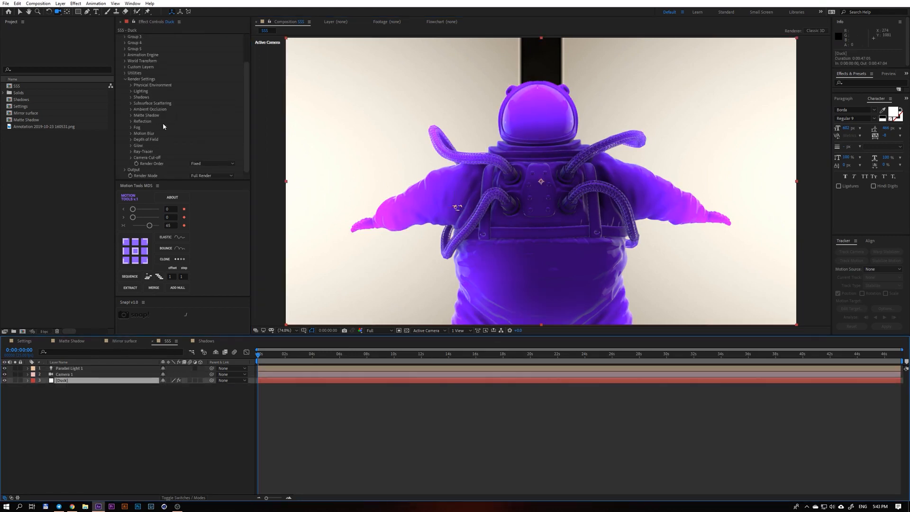
left_click(131, 102)
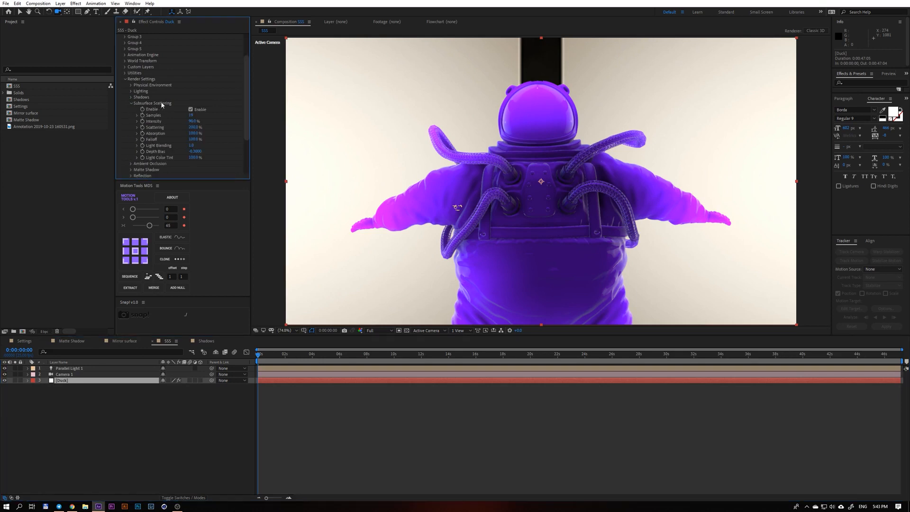
left_click(191, 110)
left_click(191, 110)
Open Scene Setup, preview the astronaut under the Sun lighting preset and restore the SSS preset.
scroll(244, 100, "up", 3)
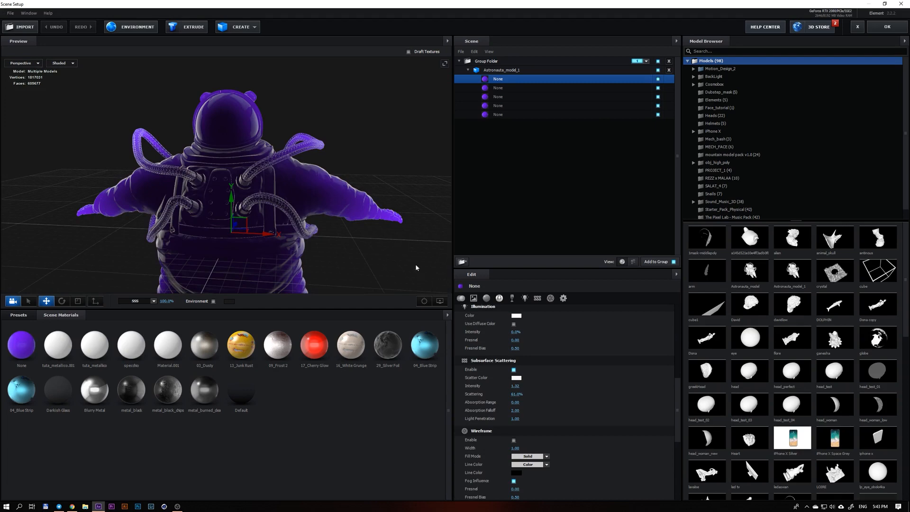
left_click_drag(314, 250, 165, 278)
left_click(153, 302)
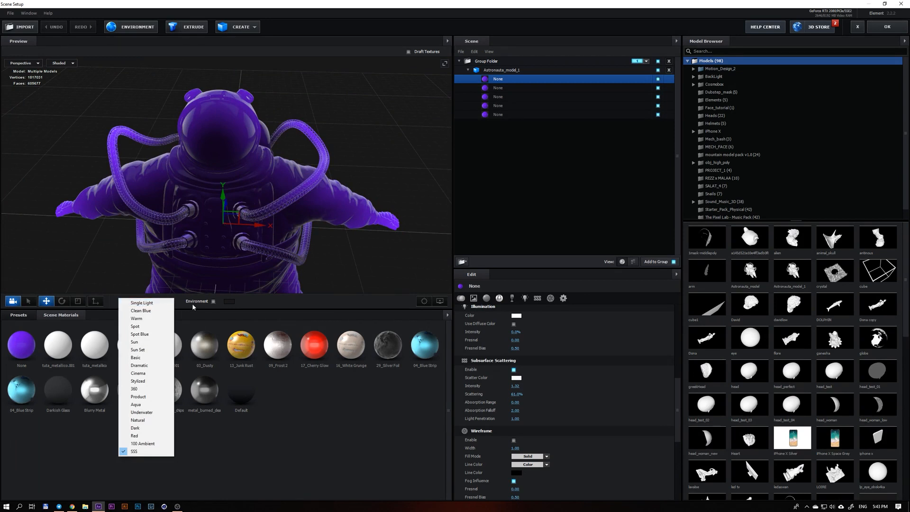
left_click(157, 297)
left_click(151, 302)
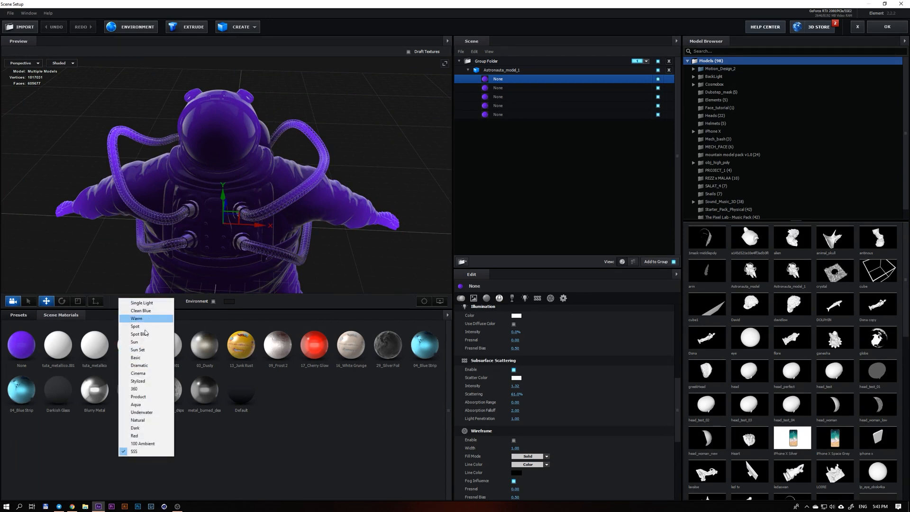
left_click(142, 342)
left_click(147, 301)
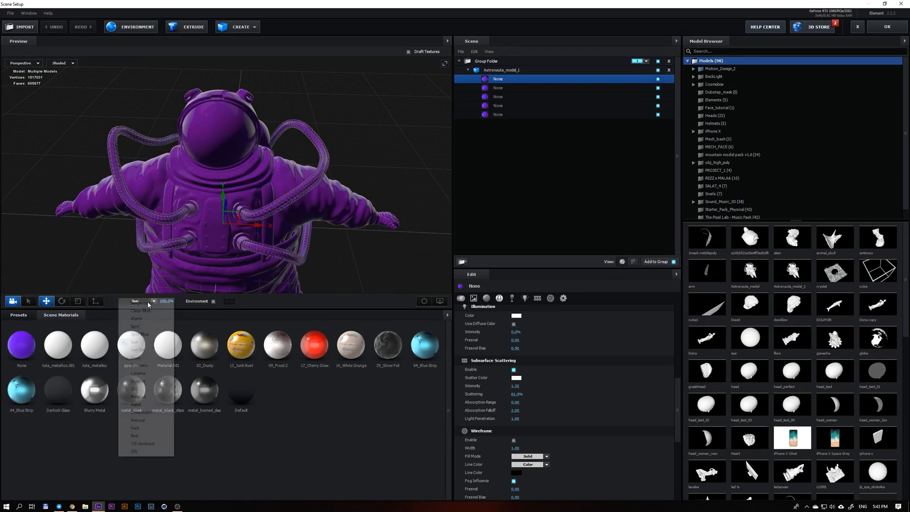
left_click(154, 451)
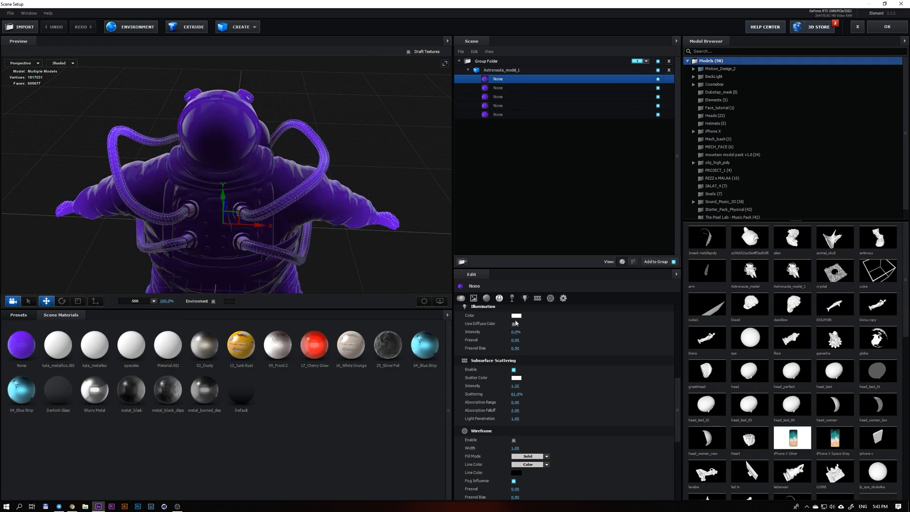
Select the astronaut's second material and switch its Subsurface Scattering off and back on, viewing the model from behind.
scroll(516, 324, "down", 5)
left_click(508, 89)
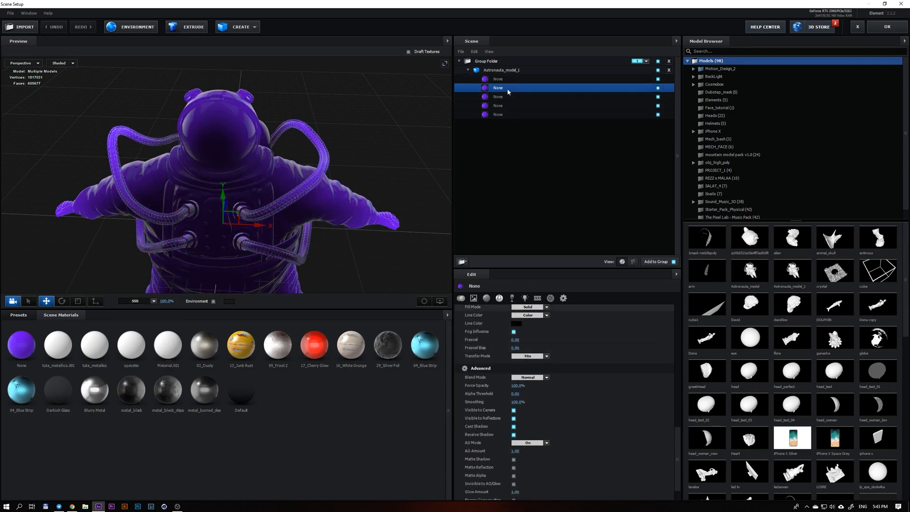
scroll(468, 359, "up", 5)
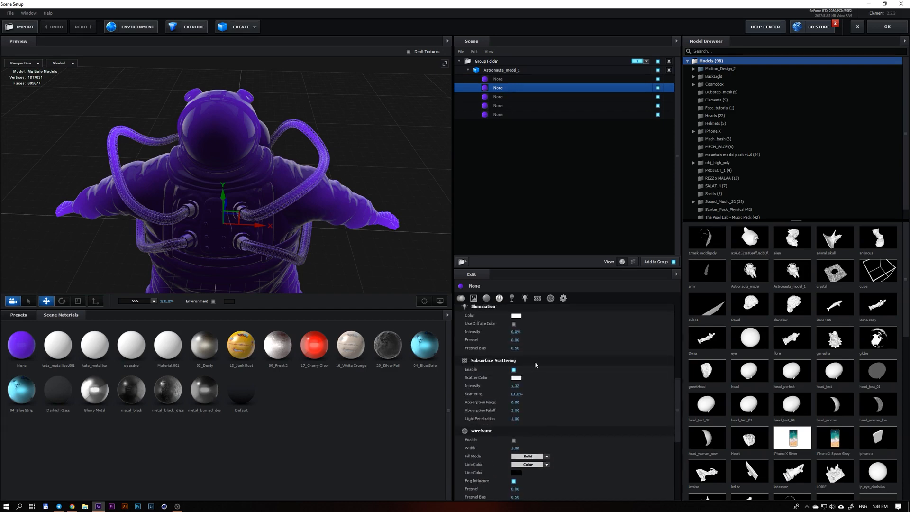
left_click(513, 369)
left_click(514, 370)
left_click_drag(295, 232, 294, 192)
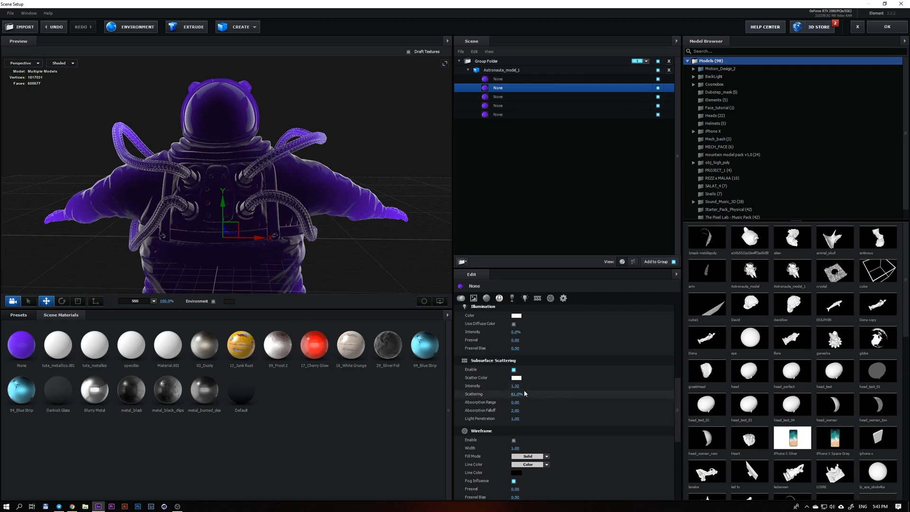
Open the second material's Scatter Color and accept white (FFFFFF).
left_click(517, 378)
left_click_drag(520, 377, 420, 313)
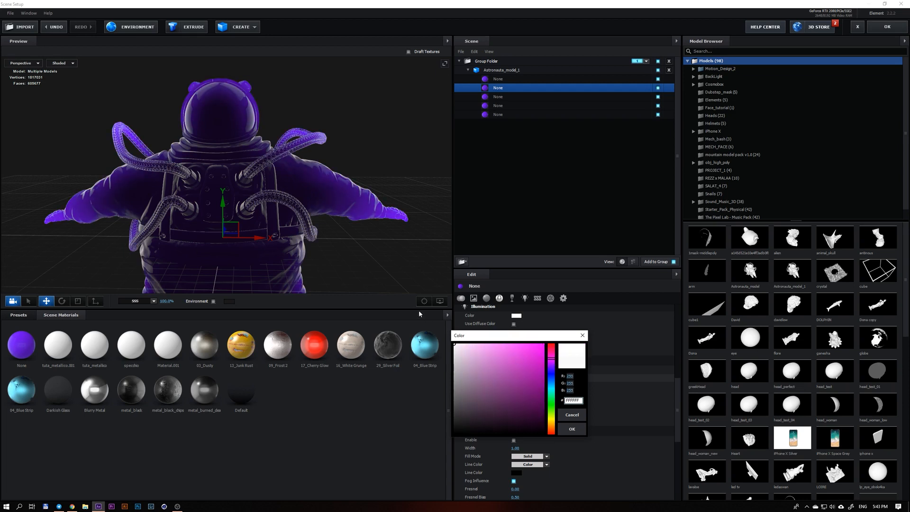
left_click(571, 428)
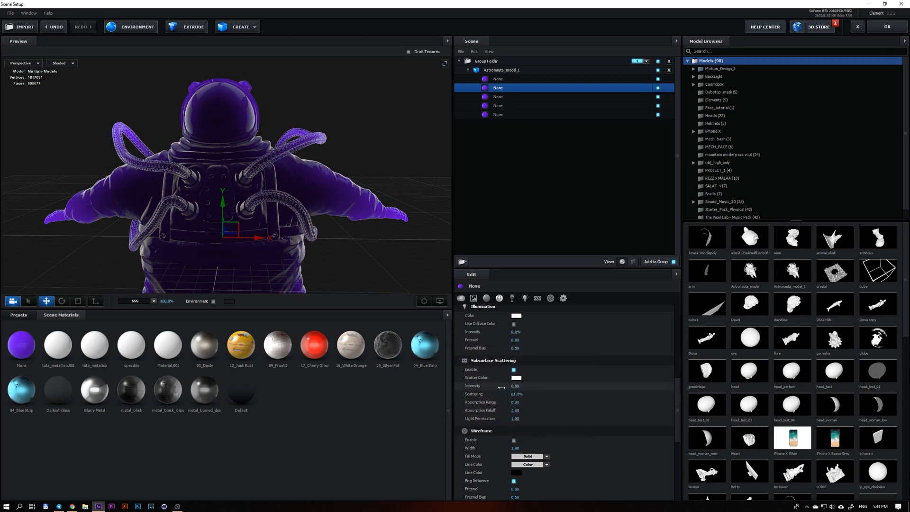
Adjust the material's subsurface Intensity, Scattering and absorption values and close Scene Setup.
left_click_drag(502, 388, 518, 398)
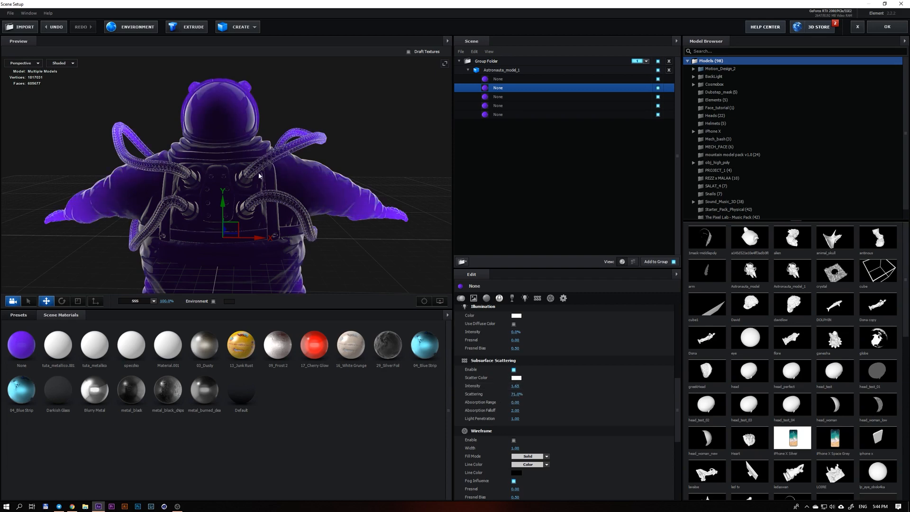
left_click_drag(223, 195, 258, 207)
scroll(261, 204, "up", 5)
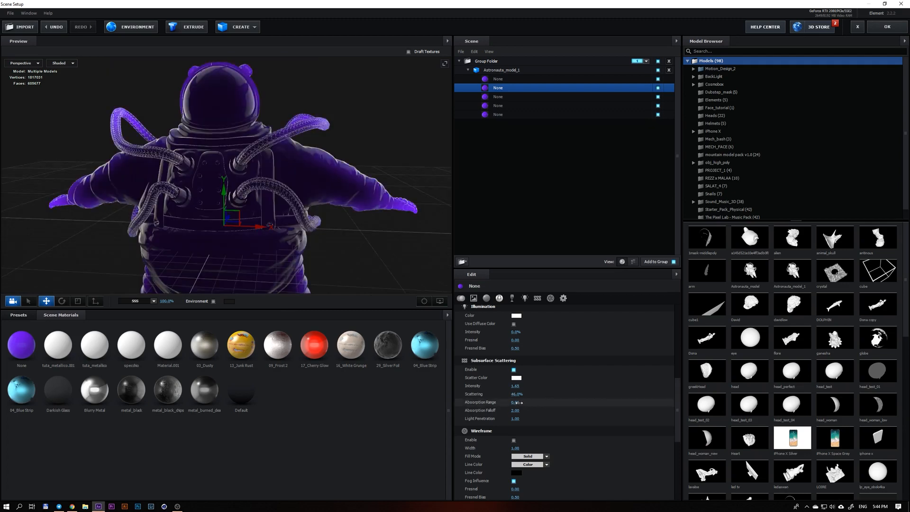
left_click_drag(497, 404, 517, 411)
left_click(906, 28)
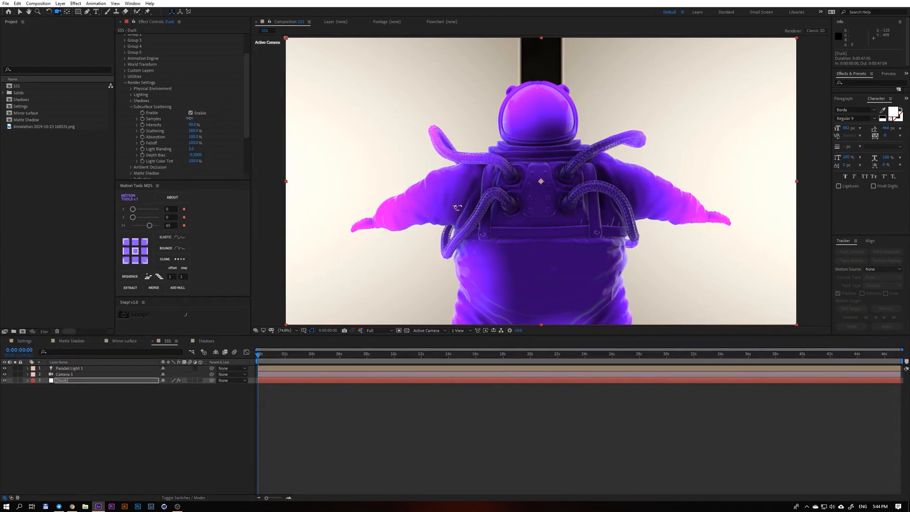
Lower the Duck layer's subsurface scattering Samples to 1 and inspect the grain on the astronaut up close.
left_click_drag(189, 118, 176, 119)
key("period")
key("period")
key("period")
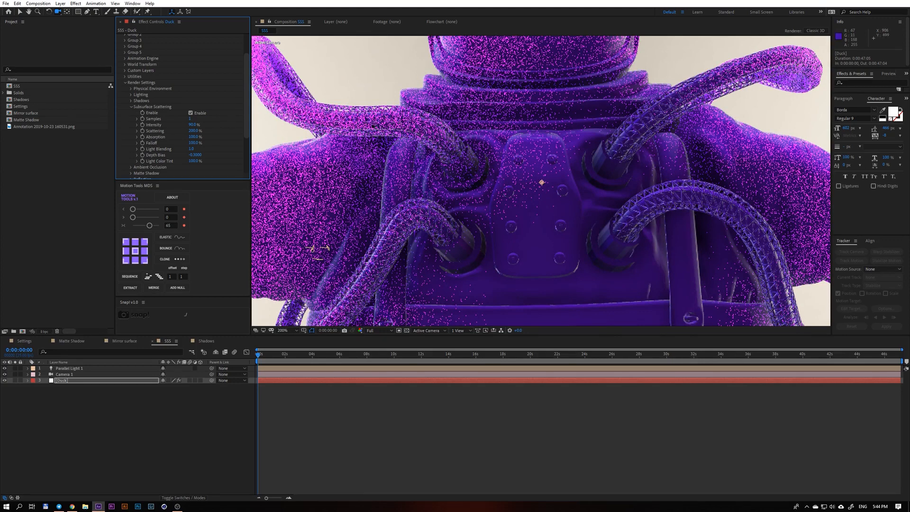
key("comma")
key("comma")
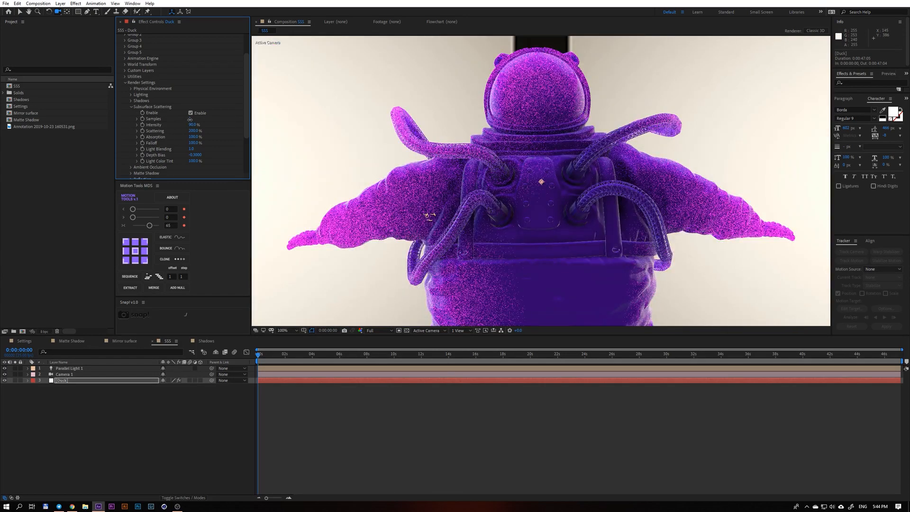
Raise the subsurface scattering Samples well above 50 and inspect the smoothness of the astronaut's backpack and arm.
left_click_drag(190, 119, 192, 120)
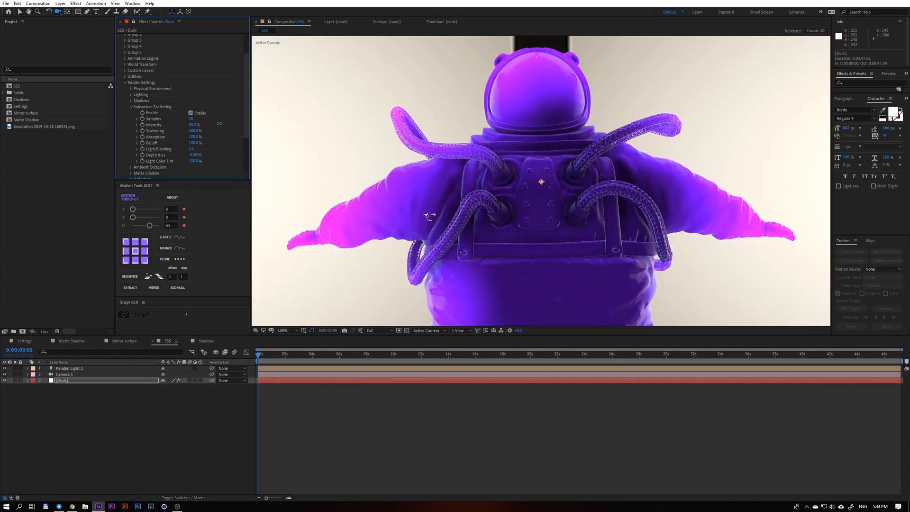
scroll(451, 221, "up", 2)
scroll(469, 219, "down", 1)
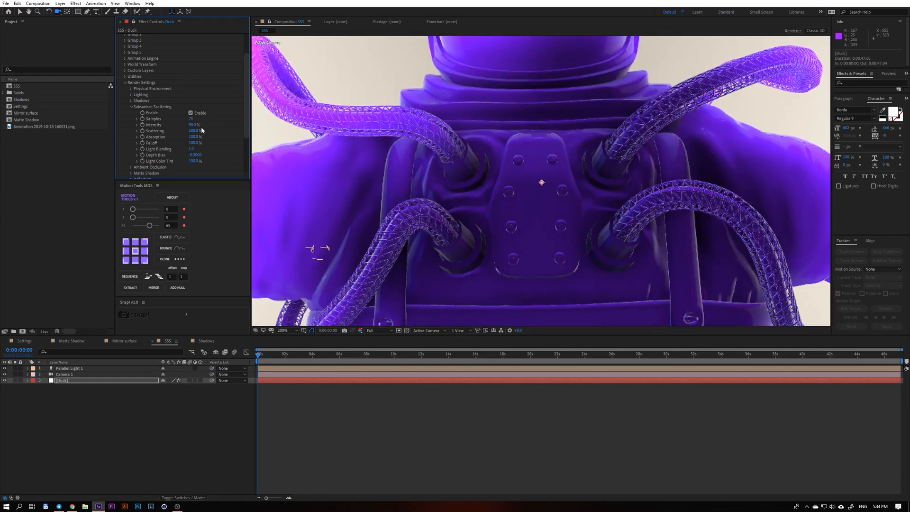
scroll(400, 207, "down", 1)
scroll(401, 207, "up", 1)
left_click_drag(362, 194, 545, 165)
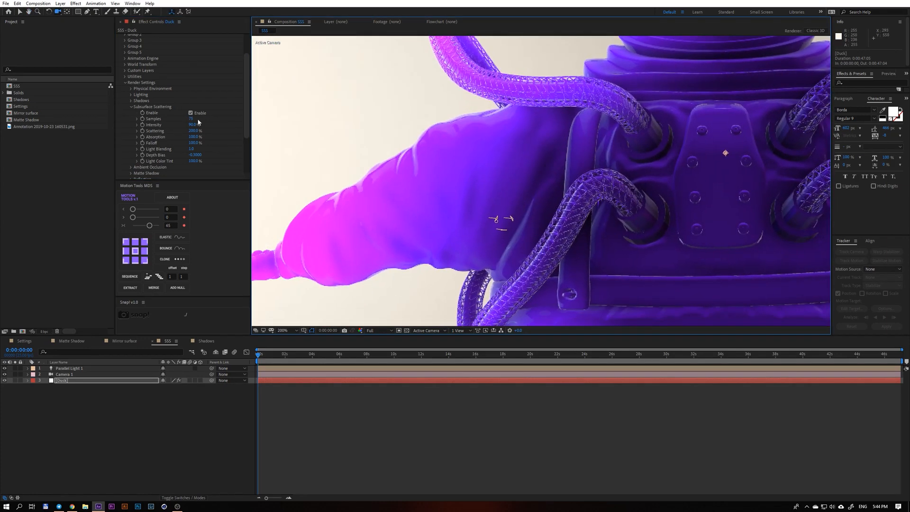
Set the subsurface scattering Intensity to 740% and Samples to 24, and inspect the glow across the astronaut.
mouse_move(192, 126)
left_mouse_down()
mouse_move(170, 134)
mouse_move(188, 118)
left_mouse_up()
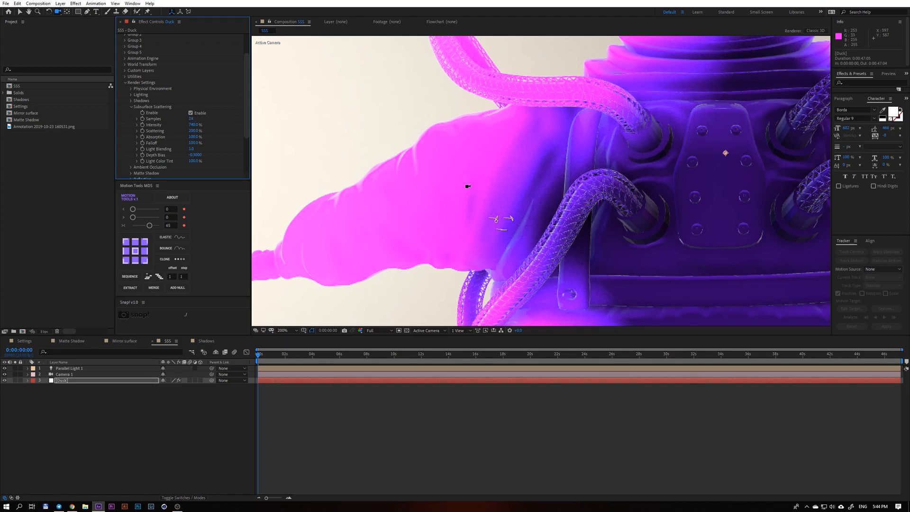
scroll(468, 186, "down", 1)
left_click_drag(573, 186, 458, 120)
scroll(449, 183, "up", 1)
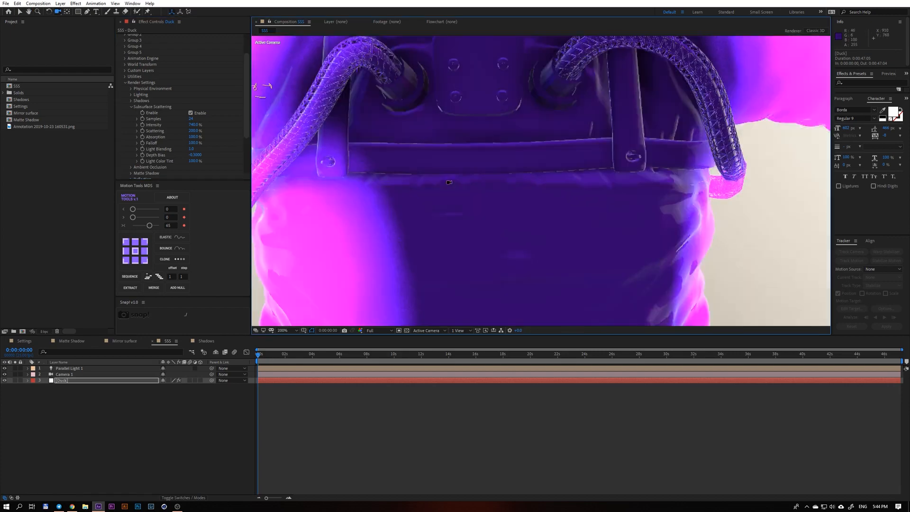
scroll(498, 141, "down", 1)
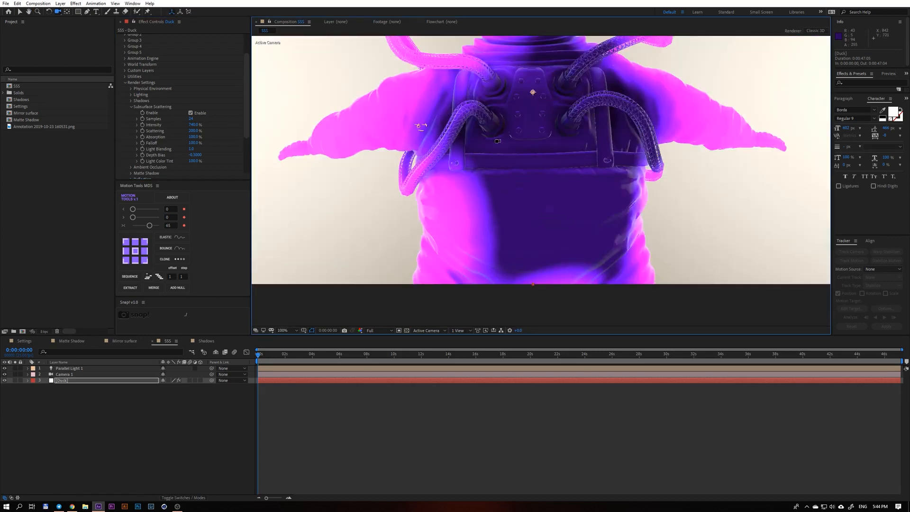
left_click_drag(498, 141, 497, 228)
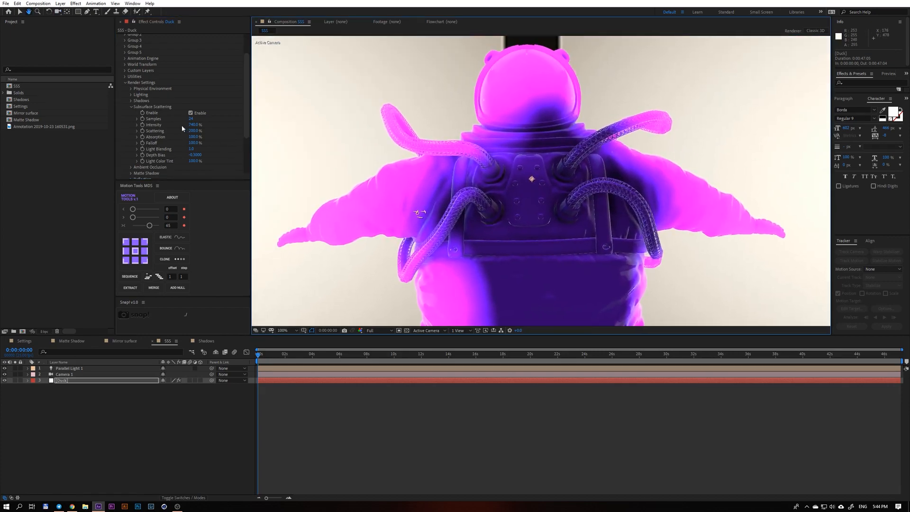
Orbit the camera around the astronaut and adjust the subsurface Scattering percentage.
key("c")
left_click_drag(192, 122, 195, 121)
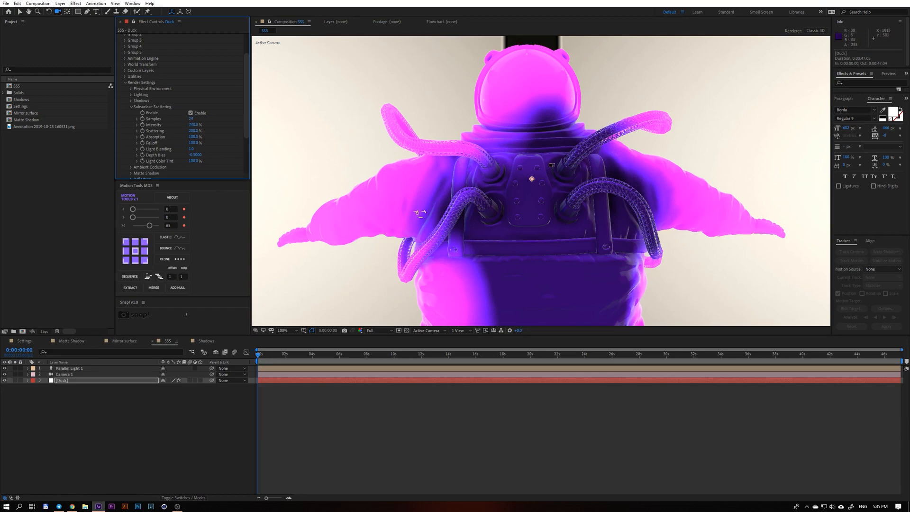
left_click_drag(419, 212, 630, 207)
left_click_drag(486, 160, 396, 273)
left_click_drag(194, 132, 188, 132)
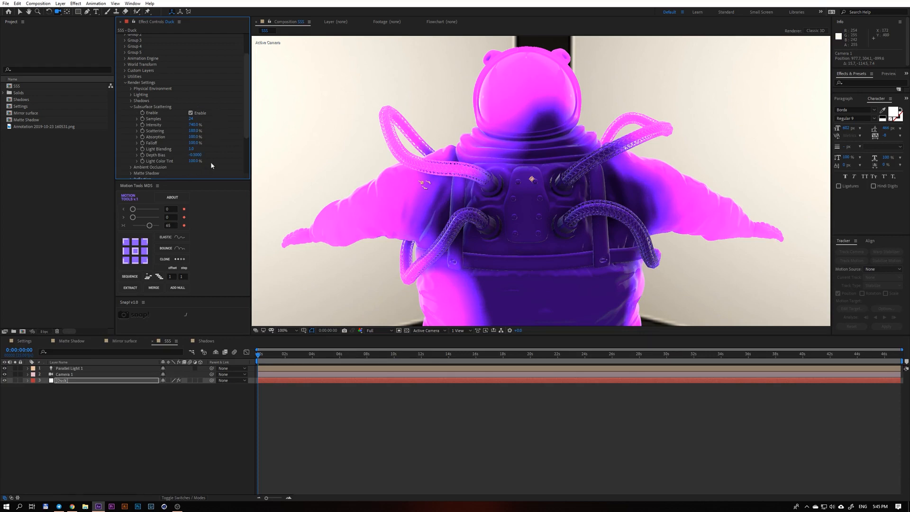
Switch to the Settings composition and enable Ambient Occlusion in the Duck layer's render settings.
left_click(24, 342)
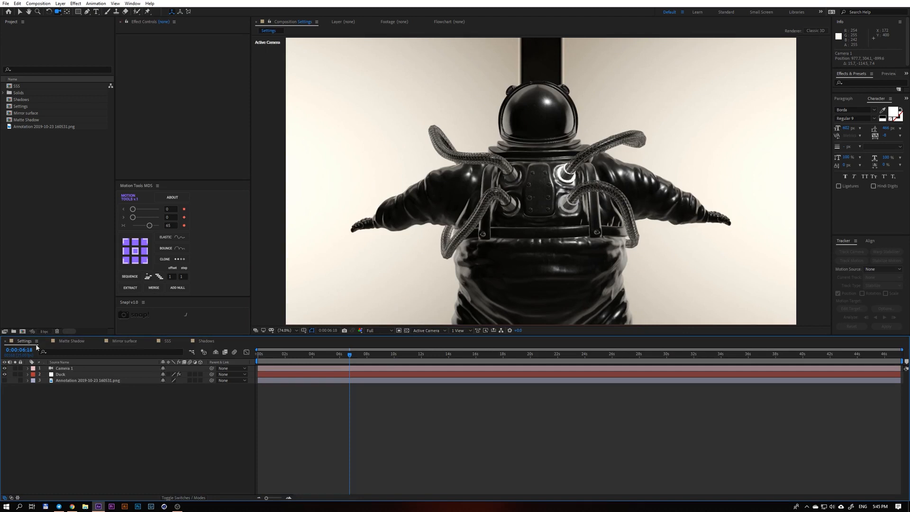
left_click(81, 375)
left_click(131, 133)
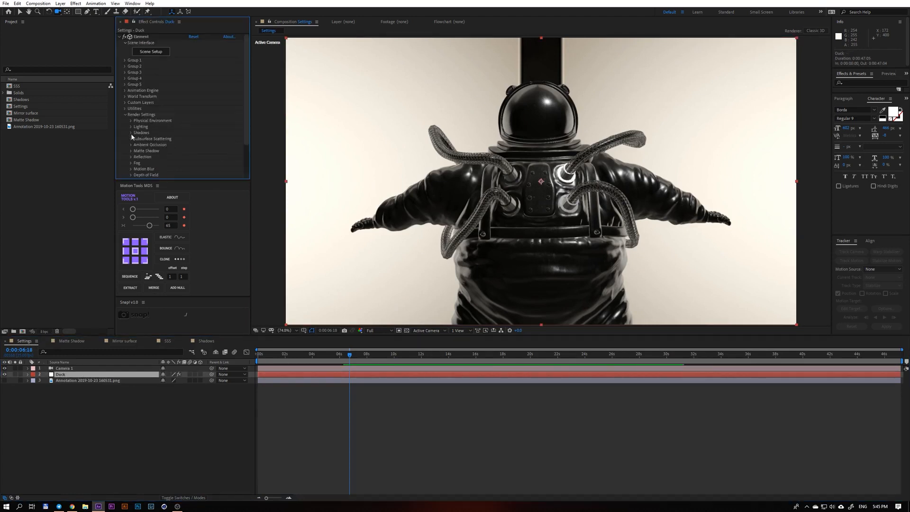
left_click(130, 145)
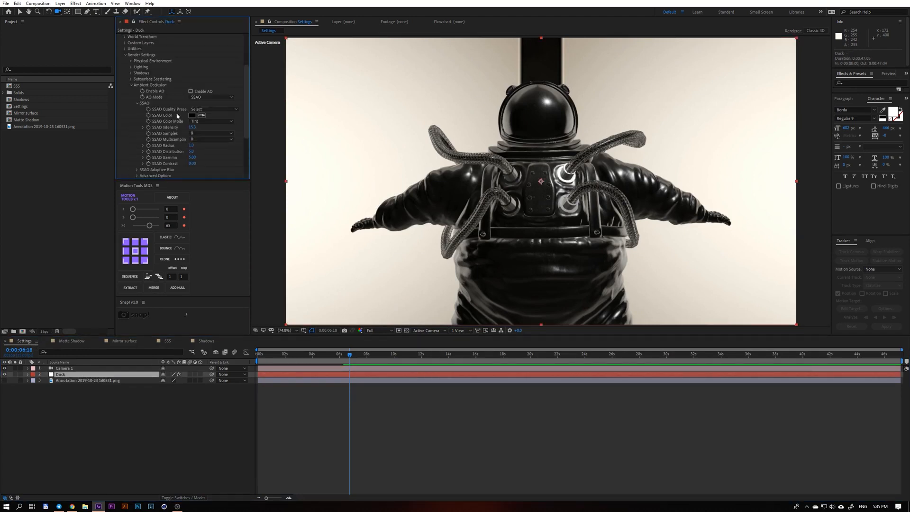
left_click(191, 91)
Adjust the SSAO Intensity while inspecting the backpack up close, and orbit the camera to the astronaut's side.
scroll(542, 182, "up", 3)
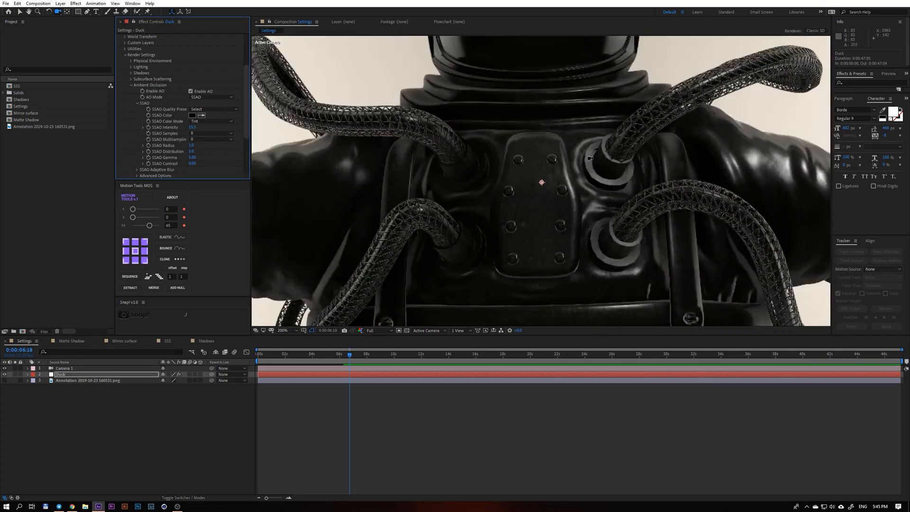
left_click_drag(192, 127, 175, 145)
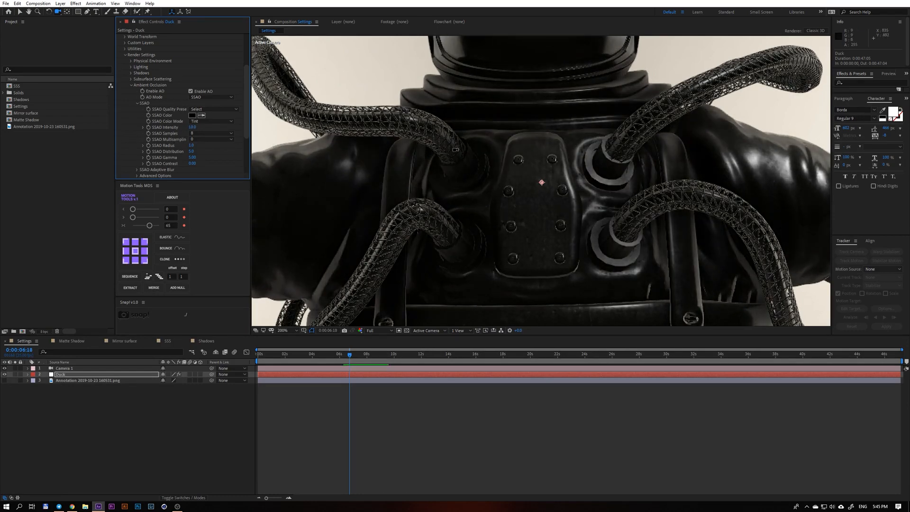
scroll(482, 251, "down", 1)
left_click_drag(482, 248, 676, 216)
Play a preview of the Settings composition with the whole frame fitted in the viewer.
key("space")
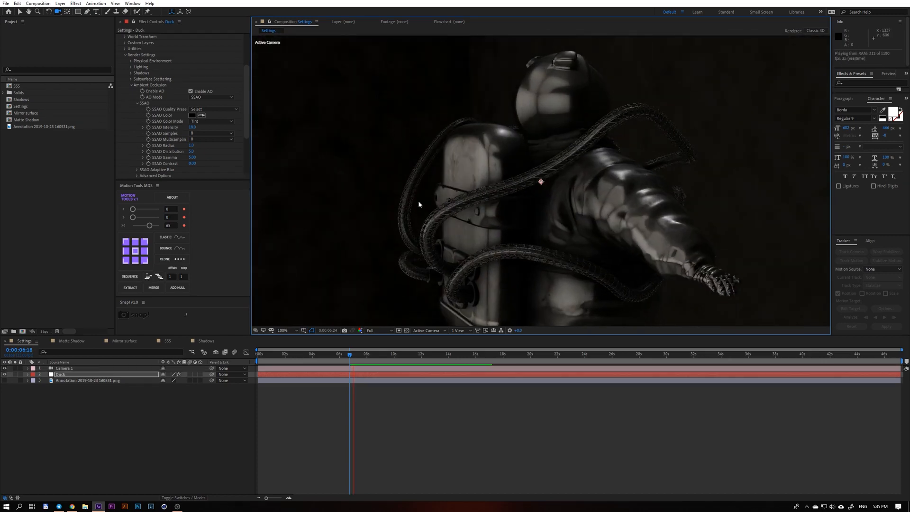
key("comma")
key("comma")
key("shift+slash")
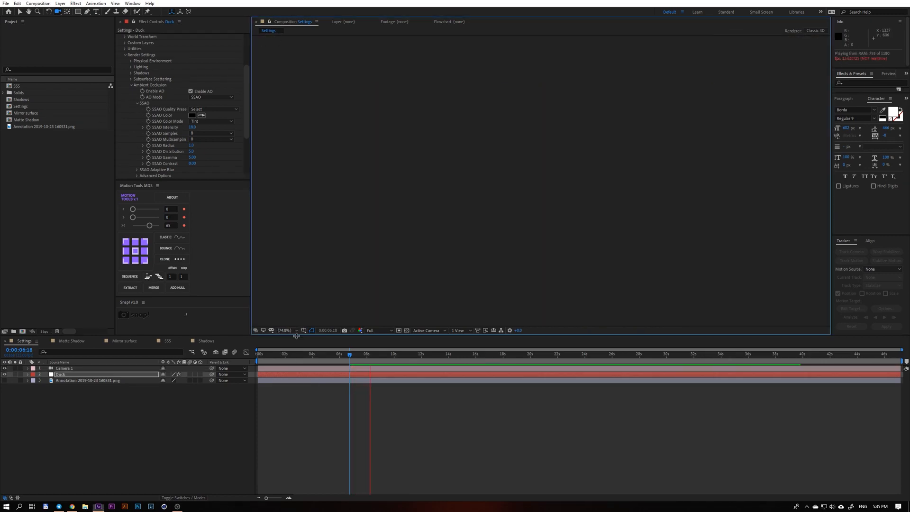
Return the playhead to 0:00:00:00 and orbit the camera to face the astronaut's back.
left_click_drag(358, 357, 238, 354)
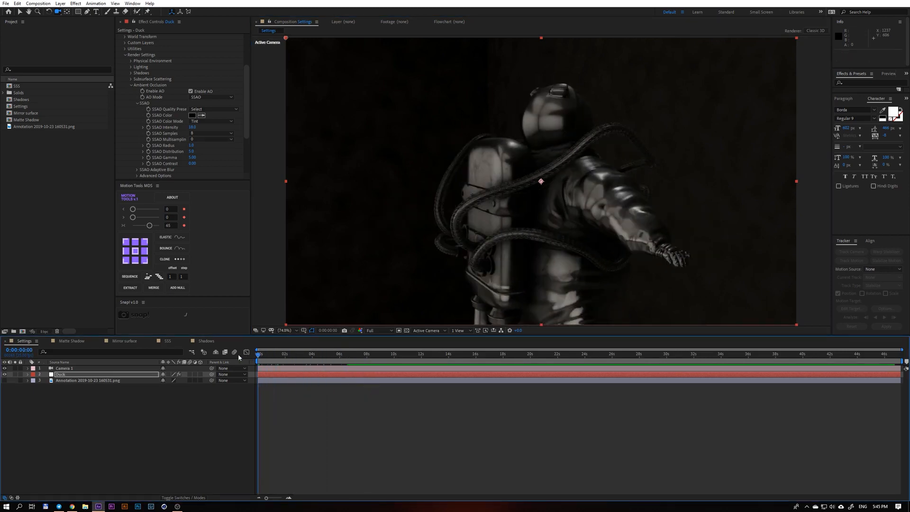
left_click_drag(564, 183, 438, 188)
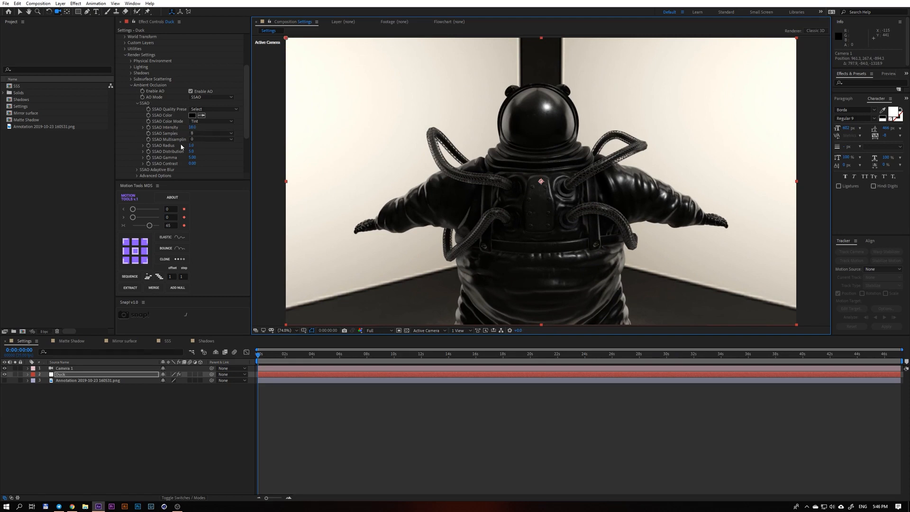
Set the Duck layer's SSAO Samples to 64 and inspect the backpack and hoses up close.
left_click(195, 132)
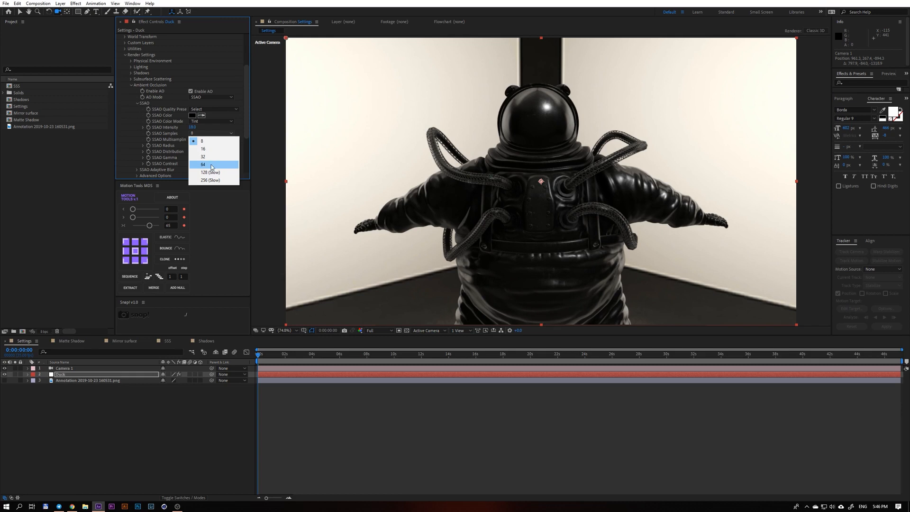
left_click(210, 140)
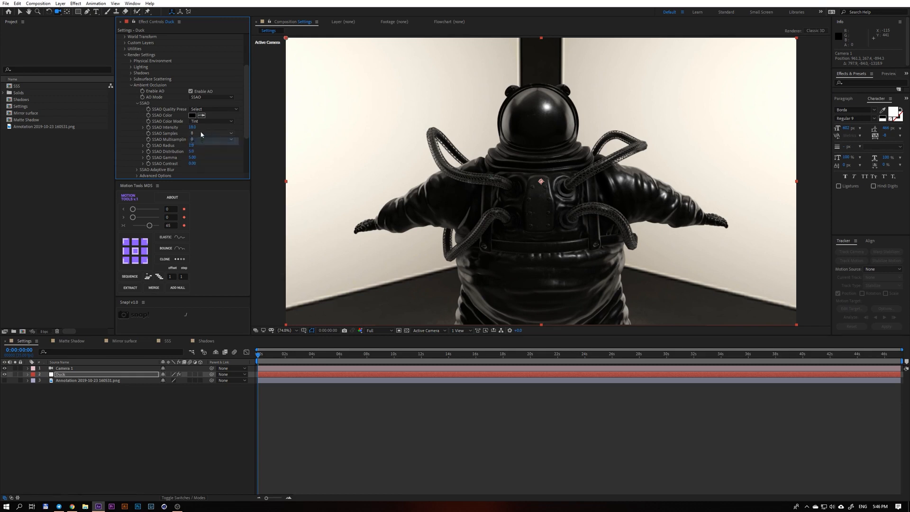
left_click(209, 133)
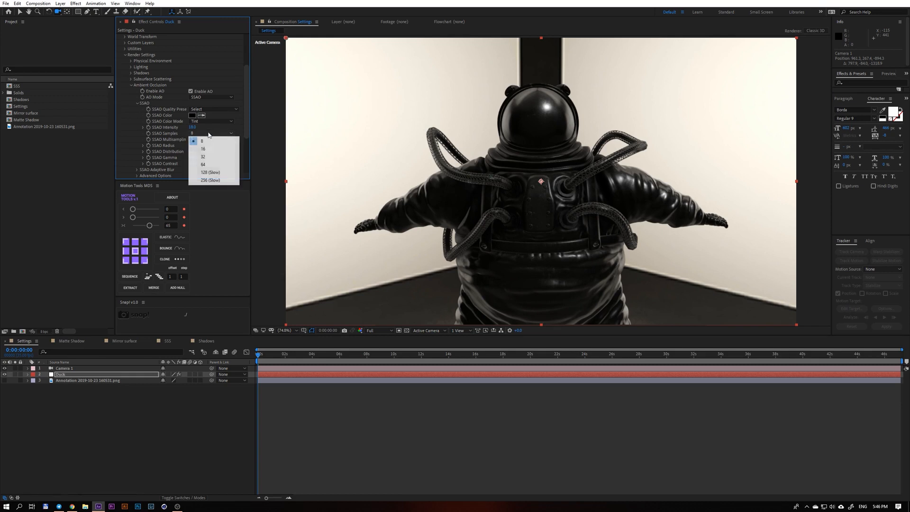
left_click(214, 172)
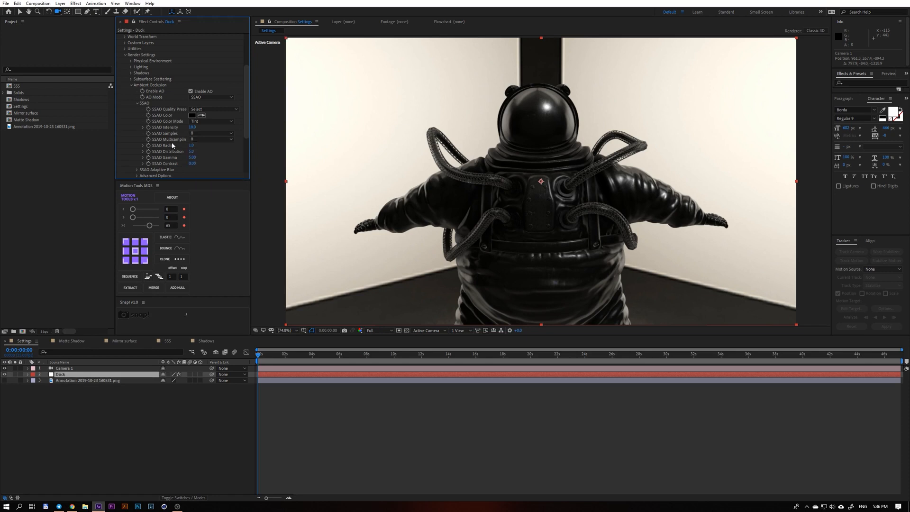
left_click(209, 134)
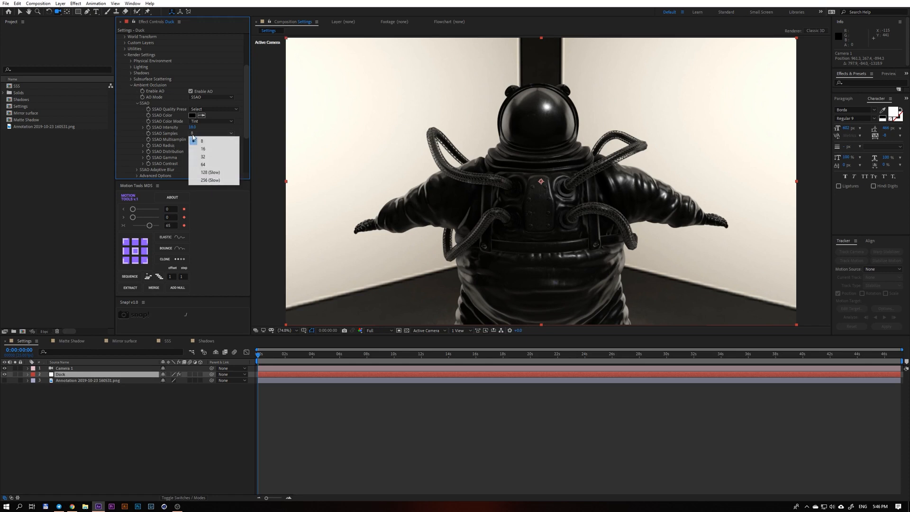
left_click(219, 168)
scroll(438, 199, "up", 2)
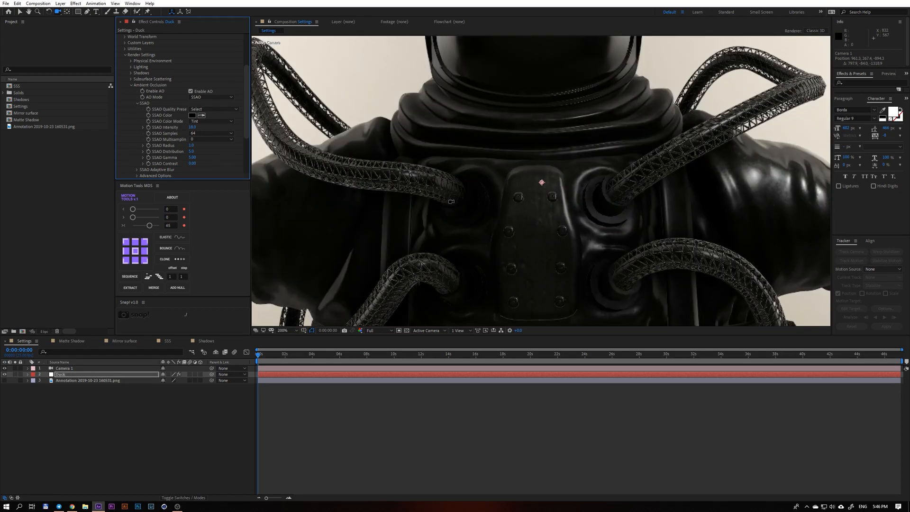
scroll(438, 199, "down", 1)
Try a red SSAO Color on the astronaut.
left_click(192, 115)
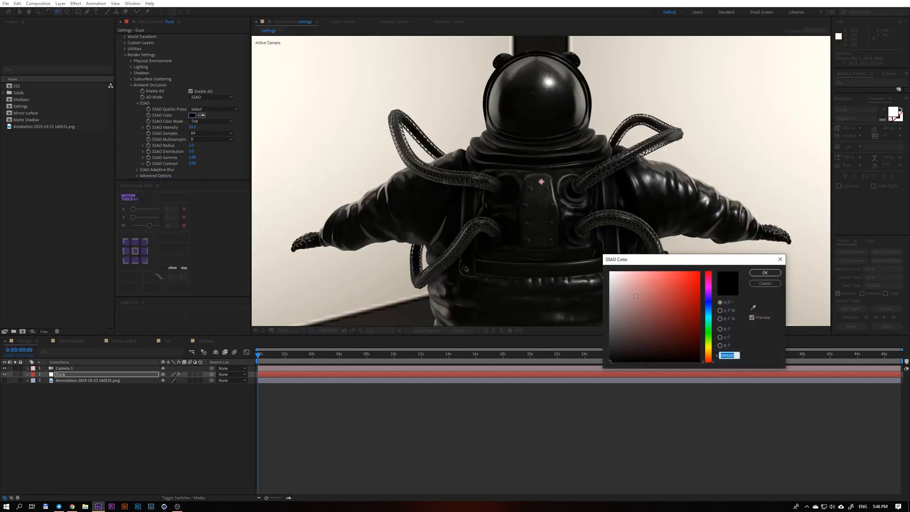
left_click(693, 273)
left_click_drag(708, 292, 712, 379)
left_click(760, 283)
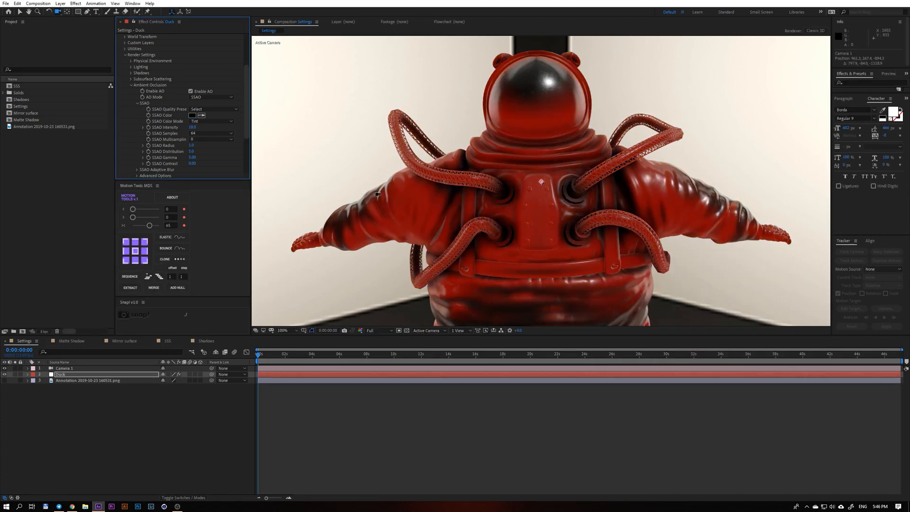
Collapse the Ambient Occlusion settings and open the Duck layer's Scene Setup in the Matte Shadow composition.
left_click(136, 103)
left_click(131, 86)
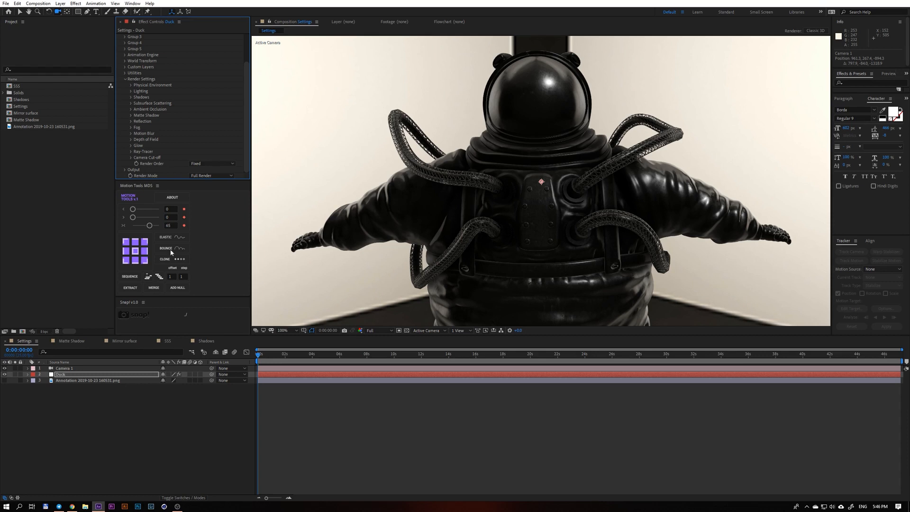
left_click(71, 340)
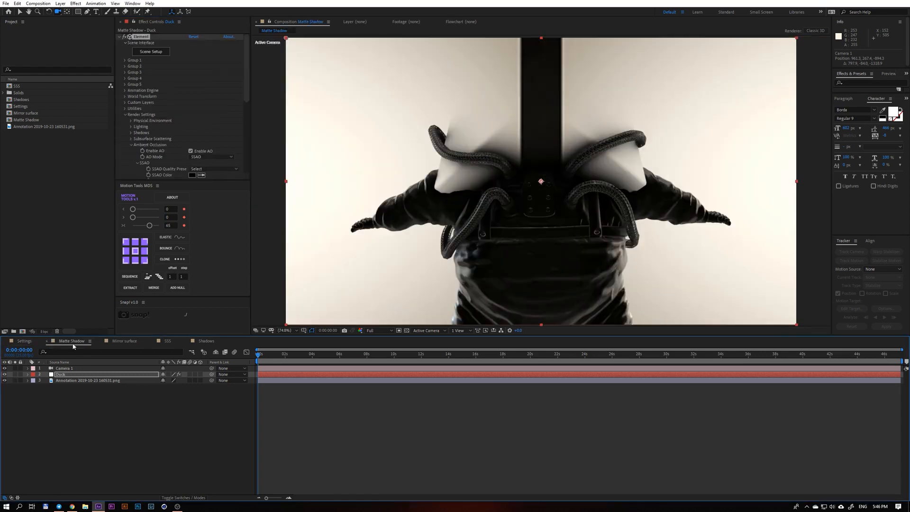
left_click(117, 375)
left_click(150, 52)
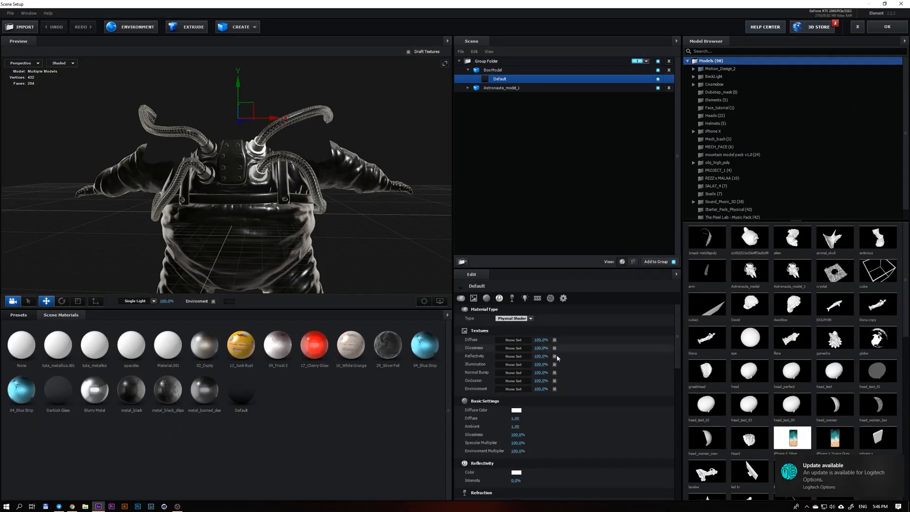
Turn off Matte Shadow in the Box Model's Default material, inspect the box from several angles, and re-enable the option.
scroll(558, 365, "down", 15)
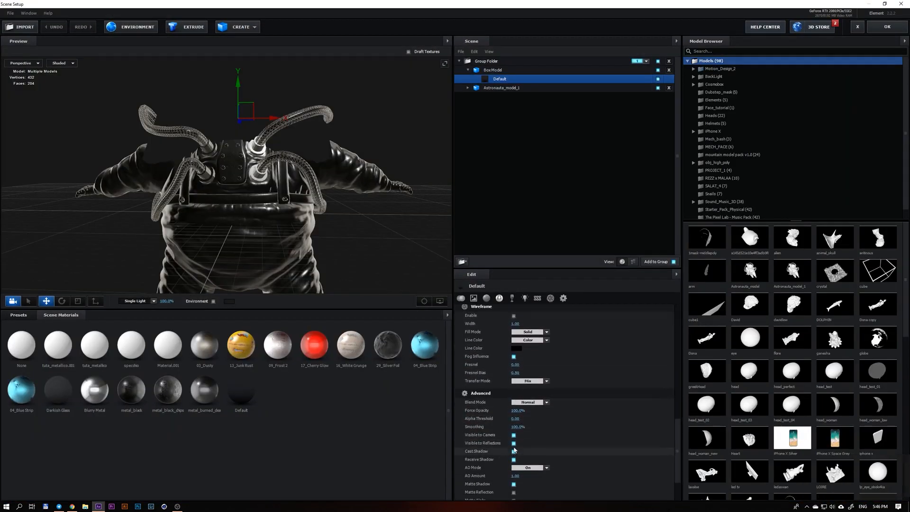
scroll(516, 468, "down", 2)
left_click(514, 434)
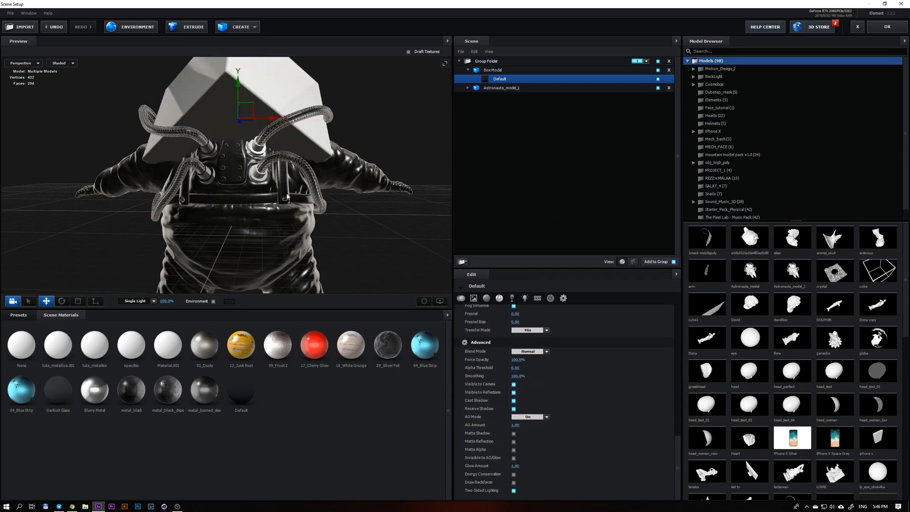
left_click_drag(315, 179, 250, 177)
scroll(261, 210, "up", 3)
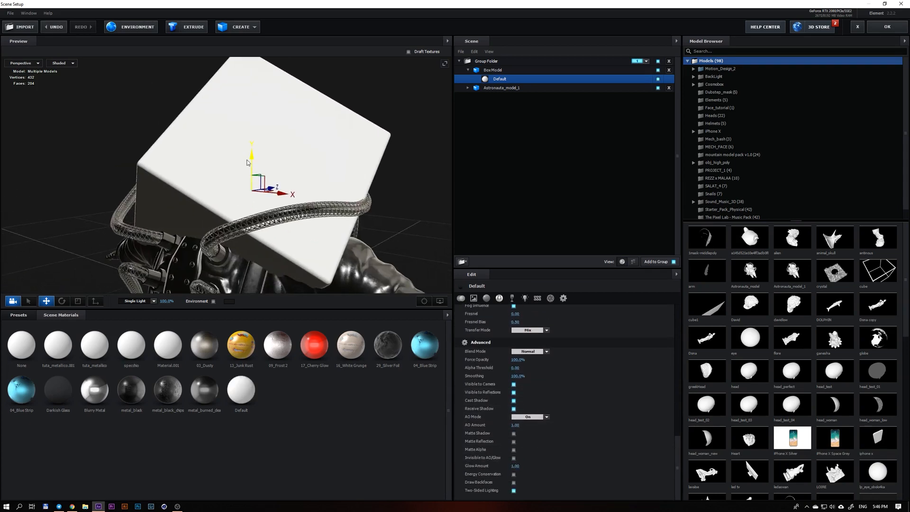
left_click_drag(241, 212, 288, 245)
left_click(513, 434)
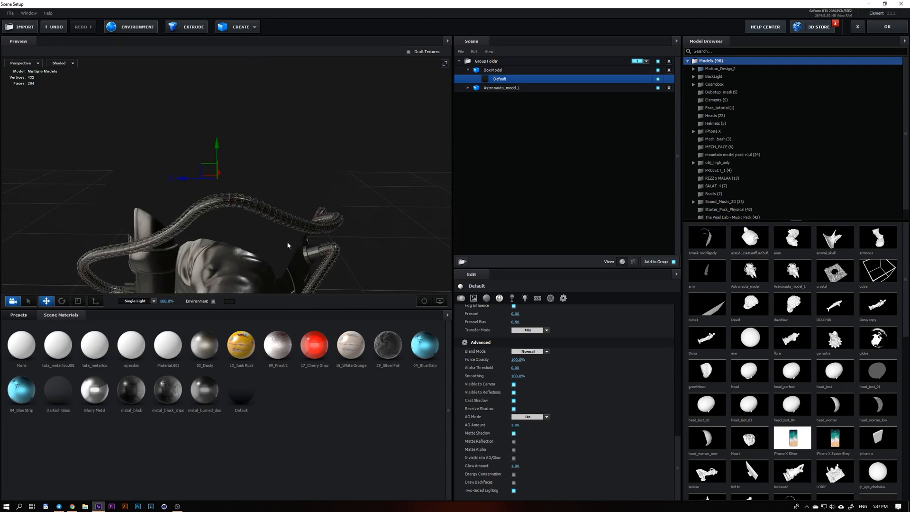
left_click_drag(252, 150, 138, 256)
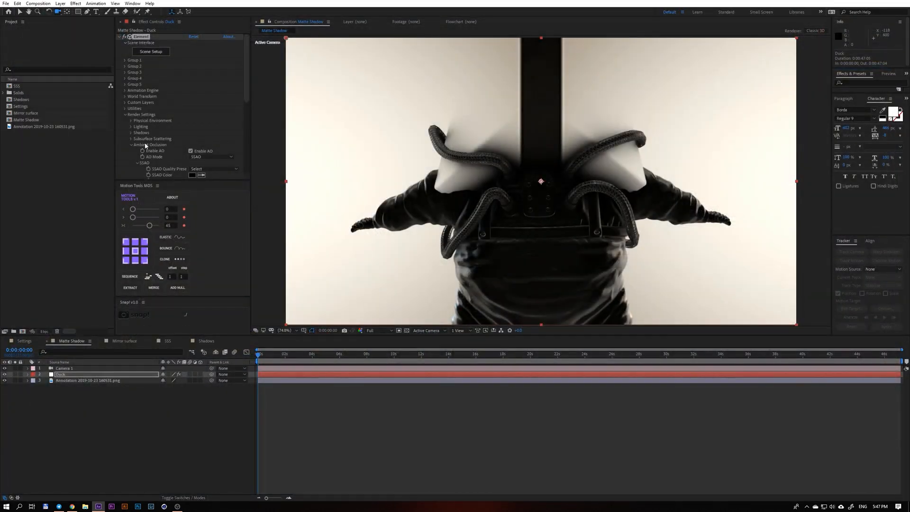
Toggle Enable AO off and back on for the Duck layer to compare the shading.
left_click(209, 152)
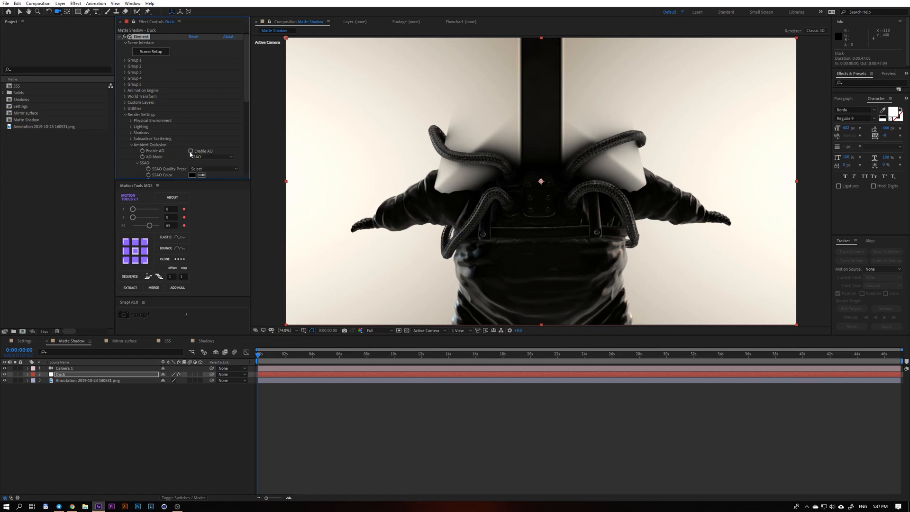
left_click(190, 151)
left_click(190, 152)
Disable Matte Shadow in the Duck layer's render settings and orbit the camera slightly around the box and astronaut.
scroll(198, 153, "down", 5)
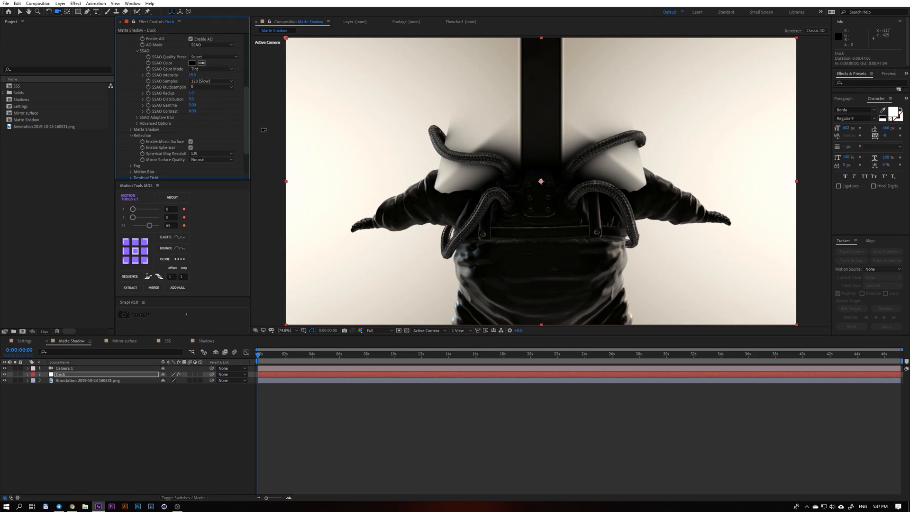
scroll(169, 137, "up", 1)
left_click(131, 62)
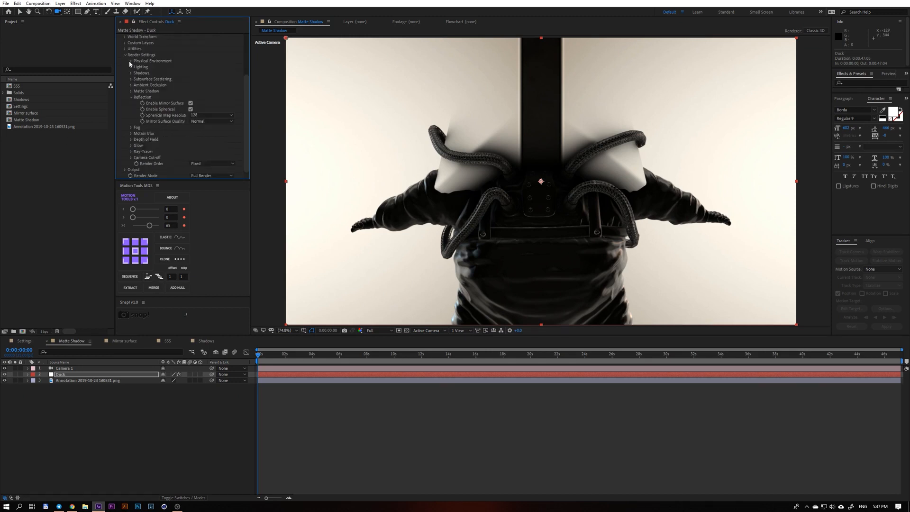
left_click(131, 97)
left_click(131, 116)
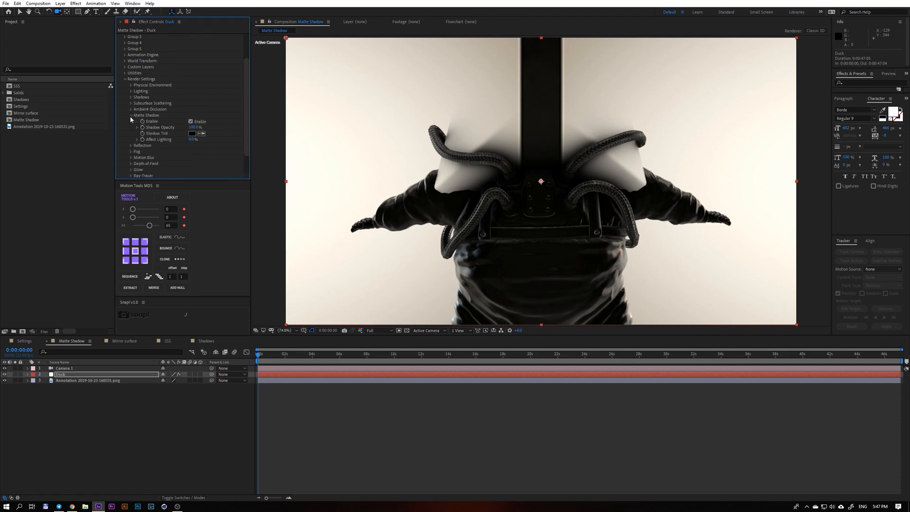
left_click(192, 122)
left_click(191, 122)
left_click(191, 123)
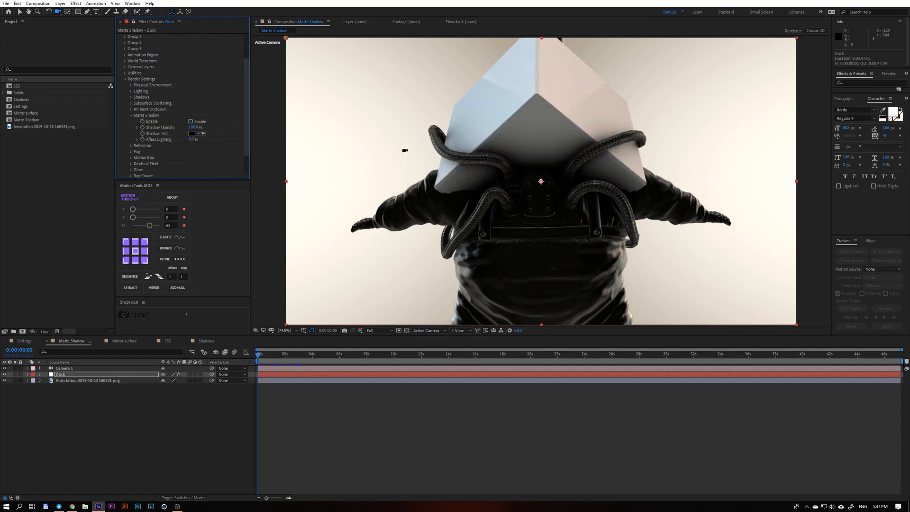
left_click_drag(405, 150, 456, 151)
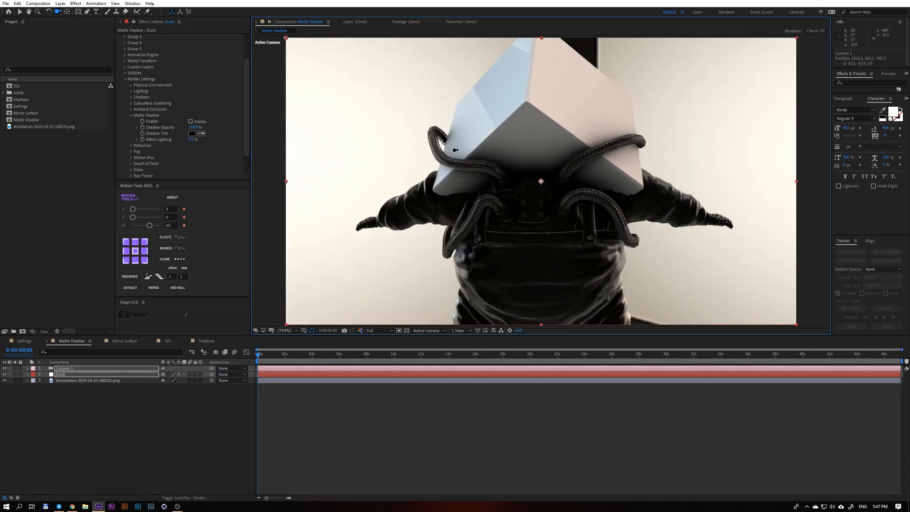
Expand the Reflection settings, and open the Duck layer's Scene Setup in the Mirror surface composition.
left_click(131, 115)
left_click(130, 122)
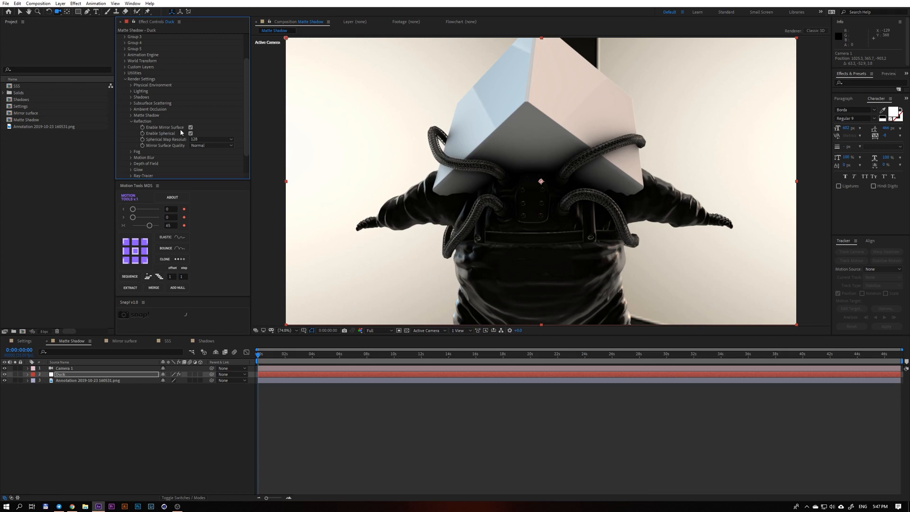
left_click(125, 340)
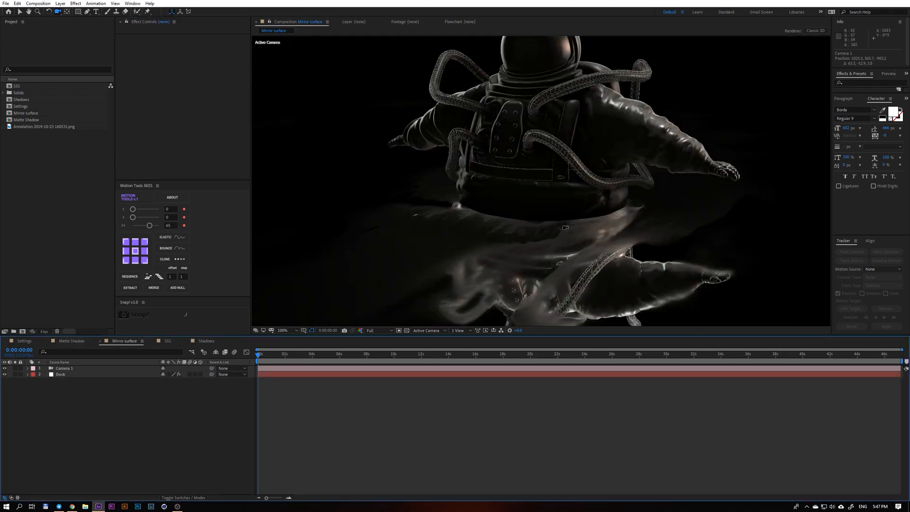
left_click(86, 374)
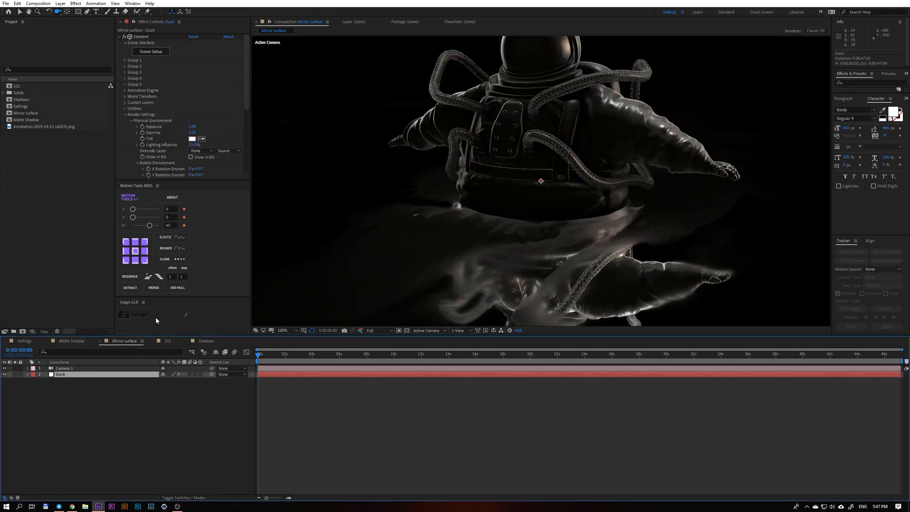
scroll(196, 107, "down", 3)
scroll(196, 107, "up", 3)
left_click(150, 53)
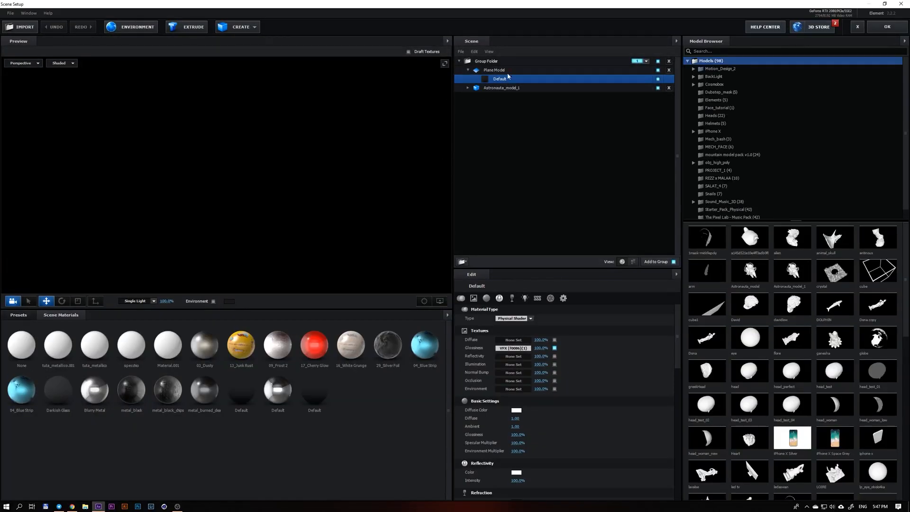
Turn off Matte Reflection in the Plane Model's Default material and orbit the preview to inspect the floor.
scroll(588, 453, "down", 15)
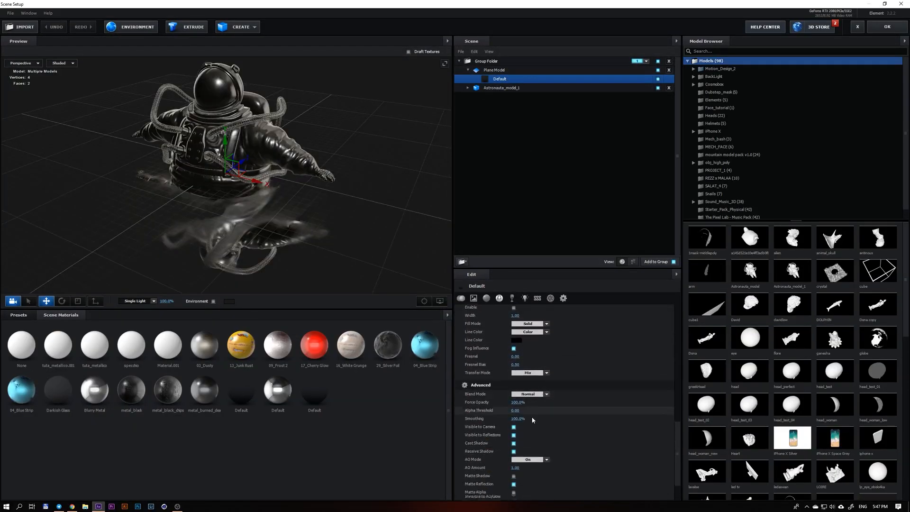
mouse_move(215, 233)
left_mouse_down()
mouse_move(248, 218)
mouse_move(212, 235)
left_mouse_up()
left_click(513, 443)
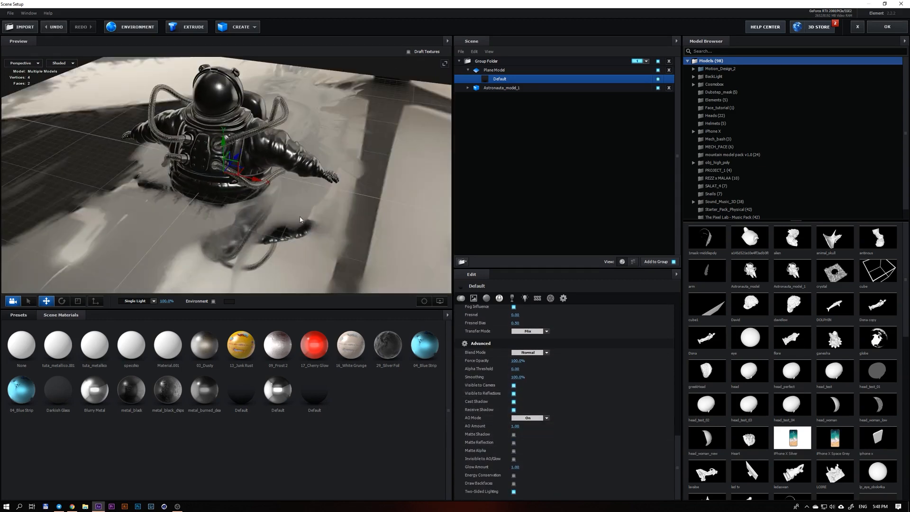
left_click_drag(284, 213, 203, 260)
Examine the Glossiness texture VFX [f0086](1).png of the Plane Model's Default material.
scroll(587, 370, "up", 5)
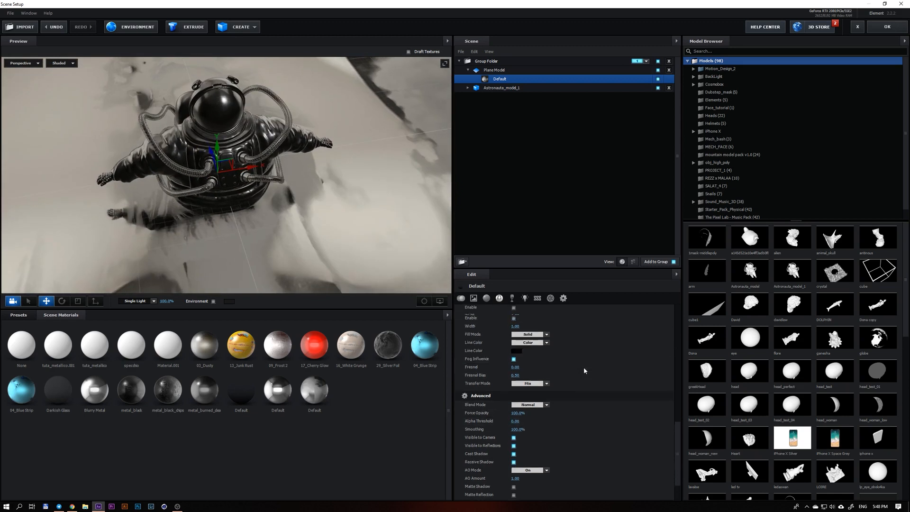
scroll(585, 372, "up", 5)
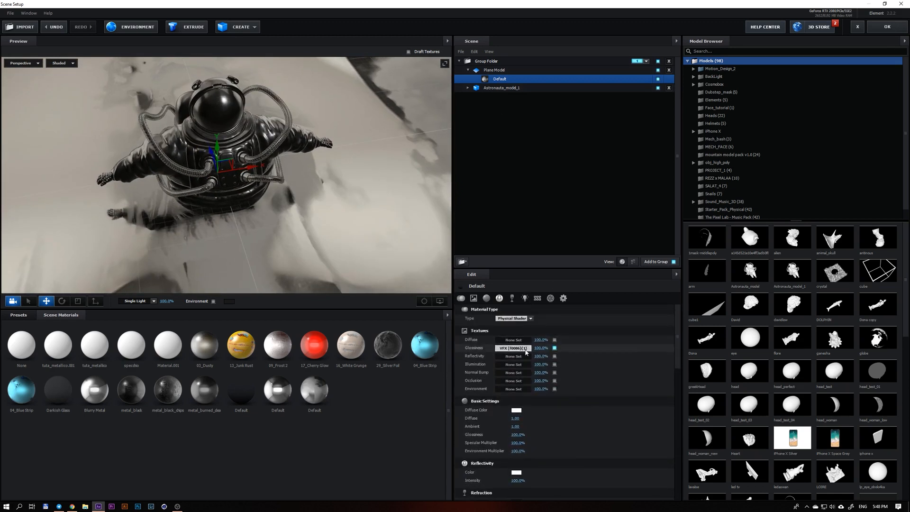
left_click(526, 349)
left_click_drag(510, 283, 338, 241)
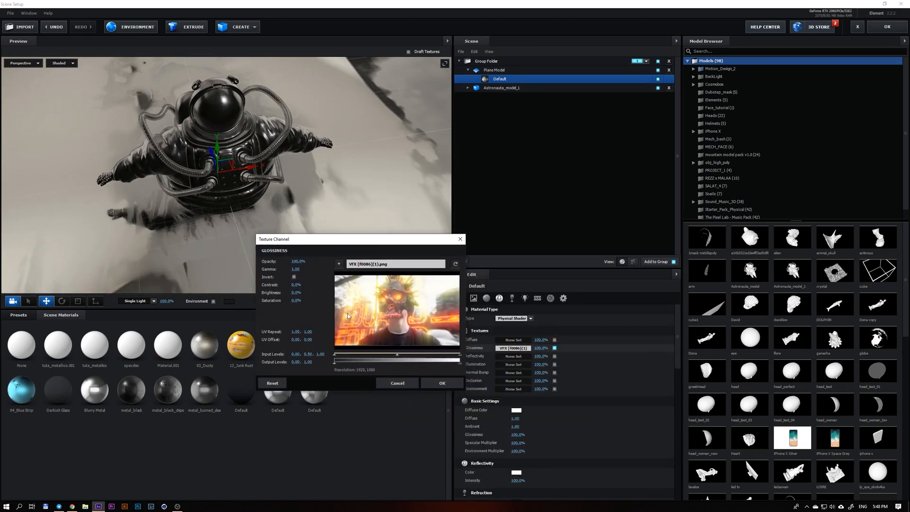
left_click(432, 382)
Re-enable Matte Reflection in the Plane Model's Default material, inspect the floor reflection, and accept the scene setup.
left_click_drag(304, 190, 322, 213)
scroll(213, 182, "up", 3)
scroll(274, 164, "down", 3)
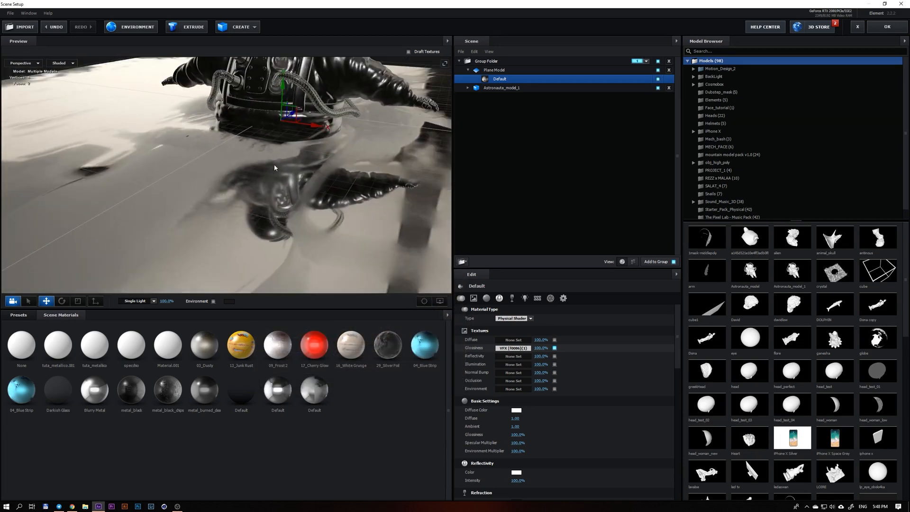
scroll(274, 164, "down", 3)
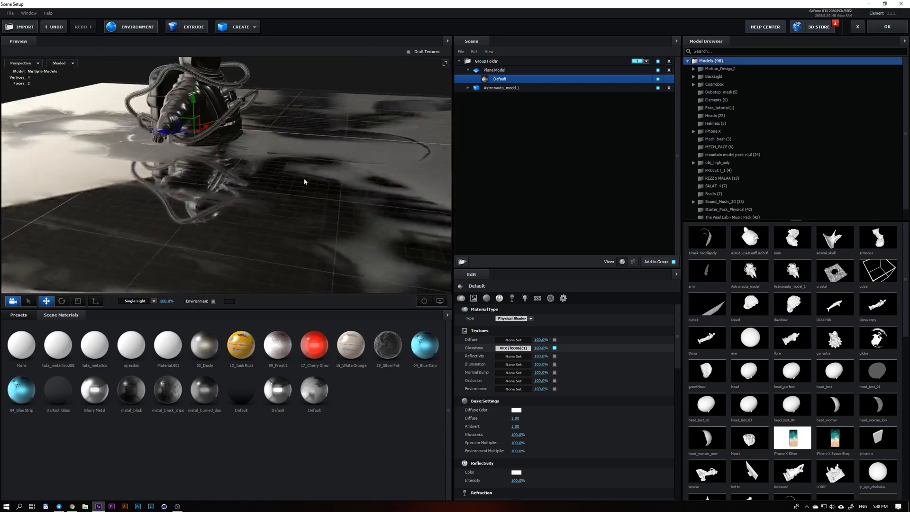
scroll(532, 434, "down", 10)
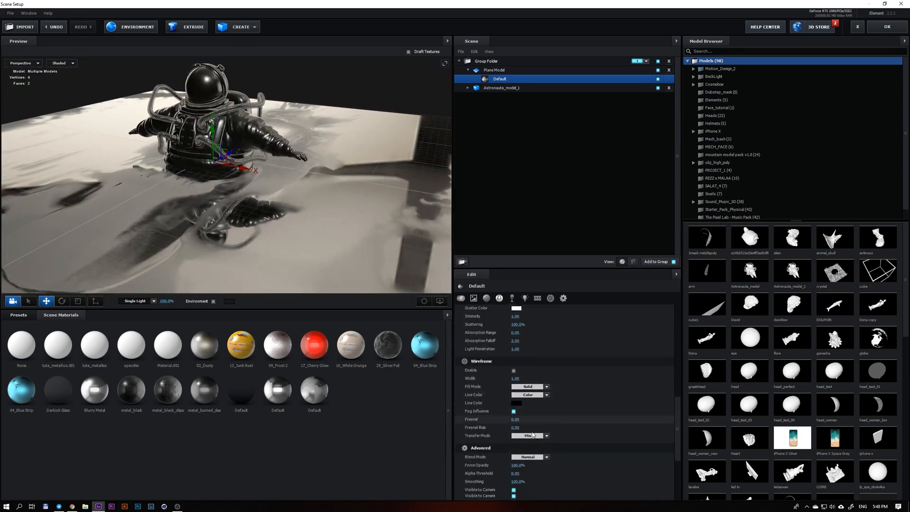
scroll(532, 434, "down", 5)
left_click(514, 441)
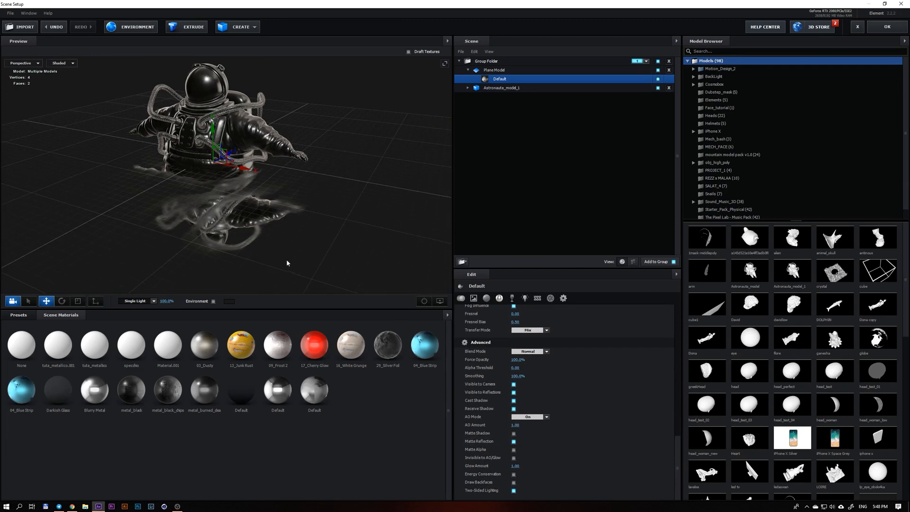
left_click_drag(286, 263, 244, 216)
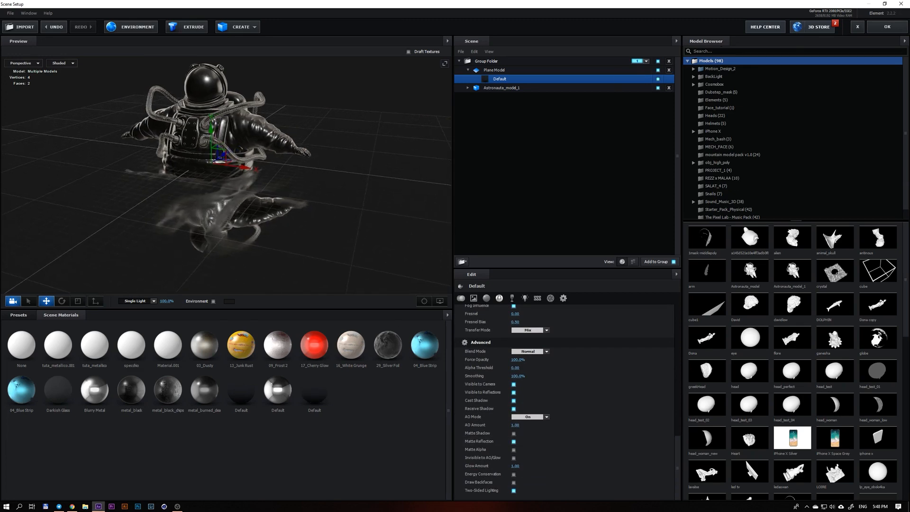
left_click(888, 27)
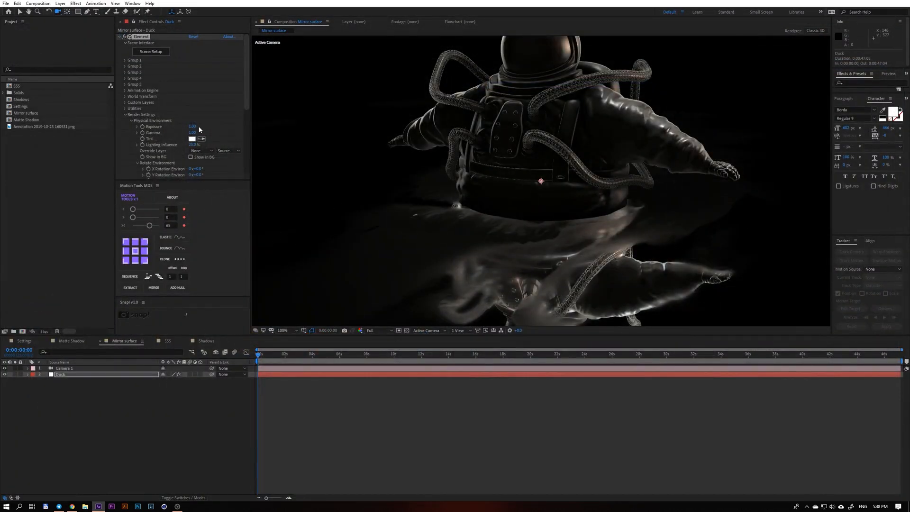
Toggle Enable Mirror Surface off and back on in the Reflection settings, and set the Spherical Map Resolution to 256.
scroll(198, 131, "down", 5)
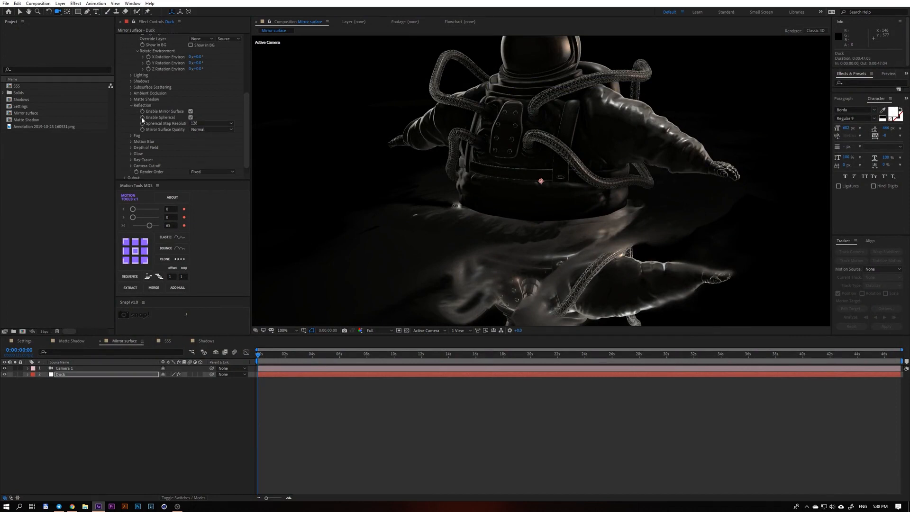
left_click(191, 111)
left_click(191, 111)
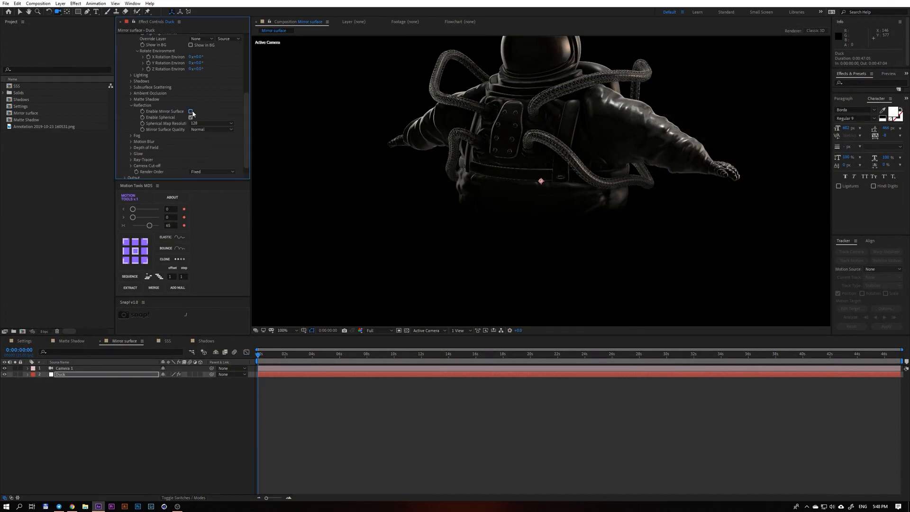
left_click(195, 122)
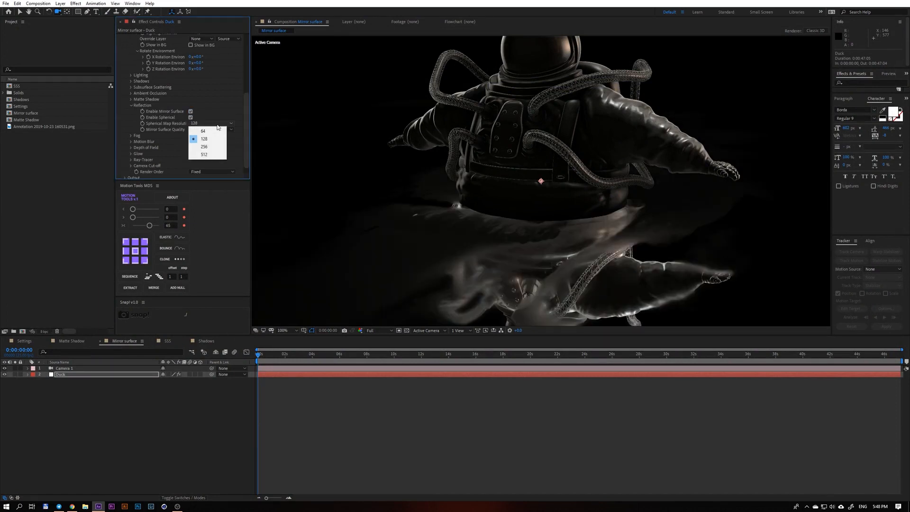
left_click(205, 147)
left_click(131, 105)
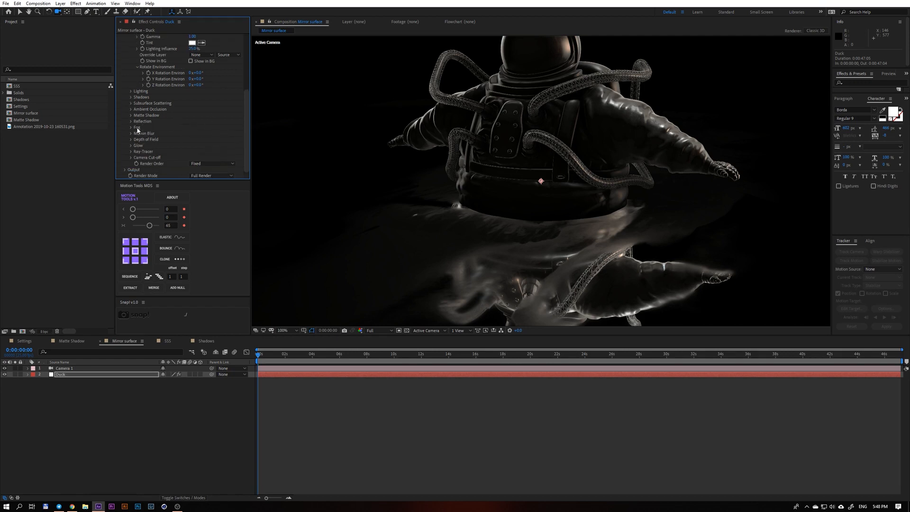
Enable fog in the Fog settings, raise Fog Opacity to 100%, and try a negative Fog Start Distance before resetting it to 0.
left_click(130, 127)
left_click(190, 133)
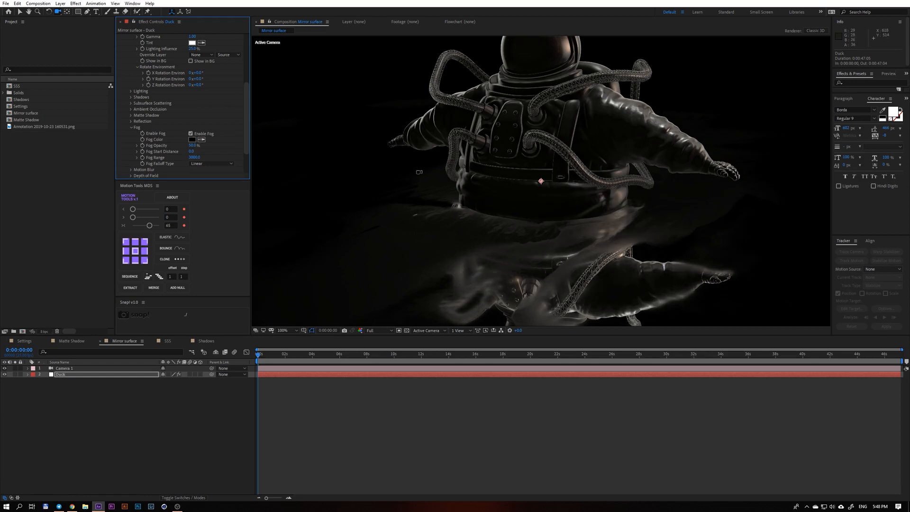
mouse_move(203, 146)
left_mouse_down()
mouse_move(225, 147)
mouse_move(195, 153)
left_mouse_up()
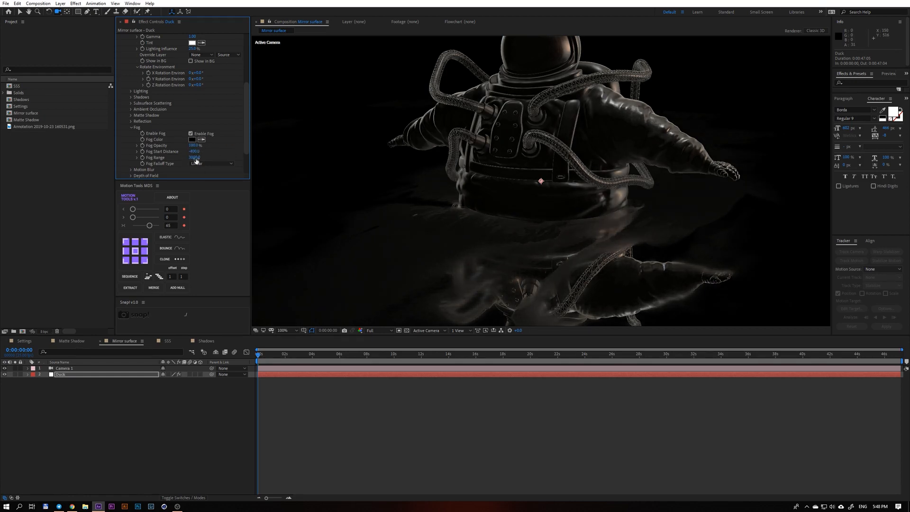
left_click(194, 152)
type("0")
key("Return")
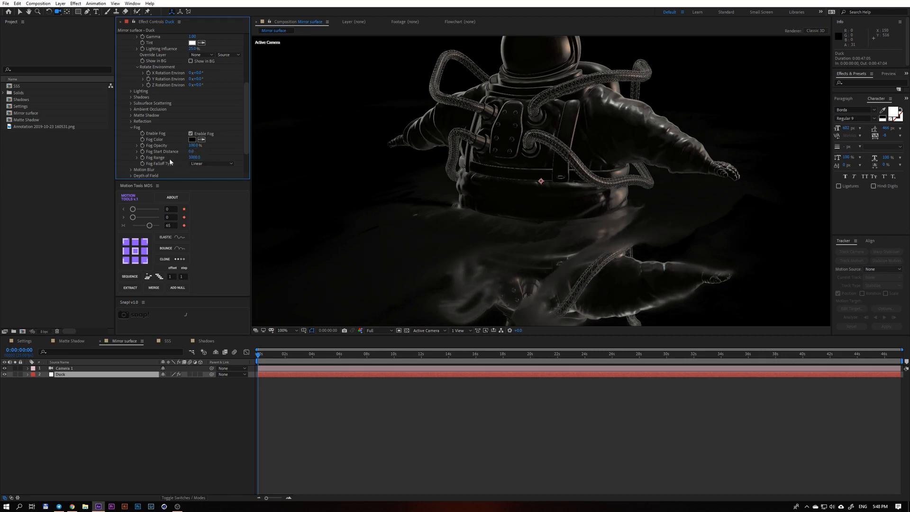
Reduce the Fog Range to 980 and fit the whole composition in the viewer.
left_click_drag(195, 158, 127, 171)
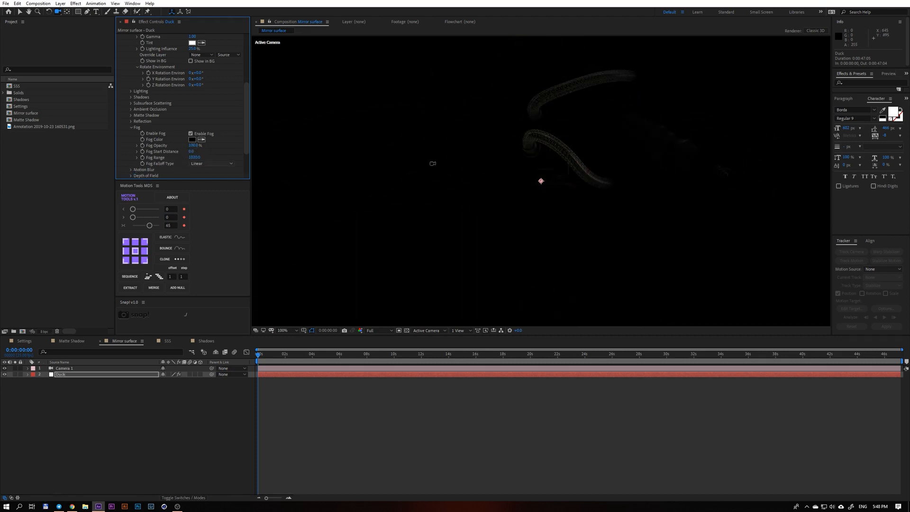
scroll(507, 171, "down", 2)
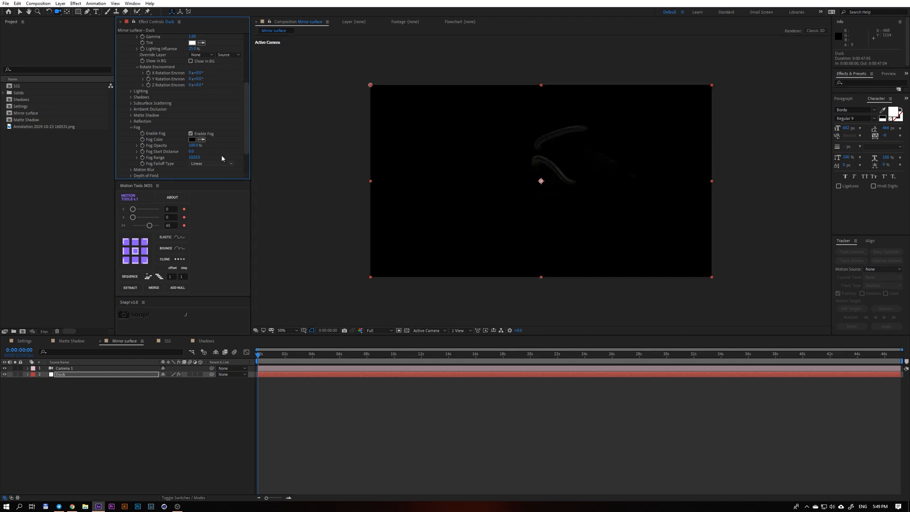
mouse_move(195, 157)
left_mouse_down()
mouse_move(209, 161)
mouse_move(197, 164)
mouse_move(204, 167)
left_mouse_up()
left_click(195, 157)
key("Return")
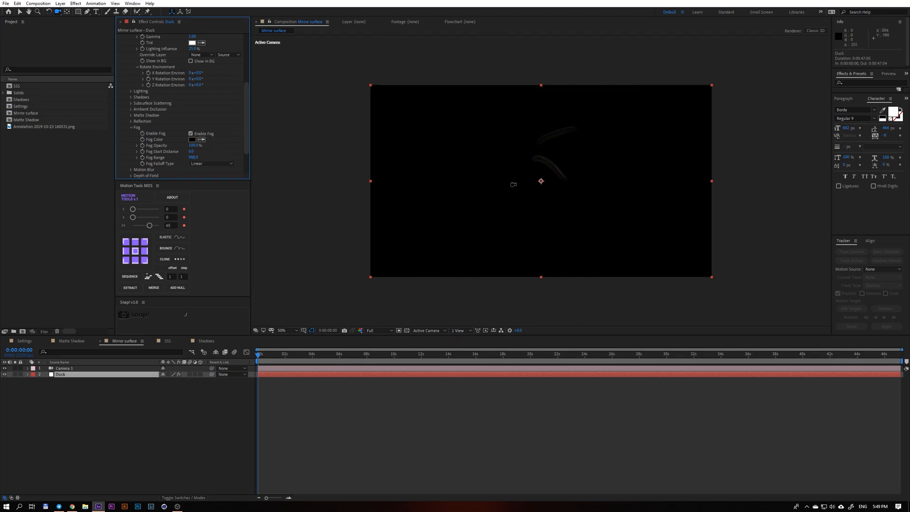
left_click(289, 331)
left_click(286, 338)
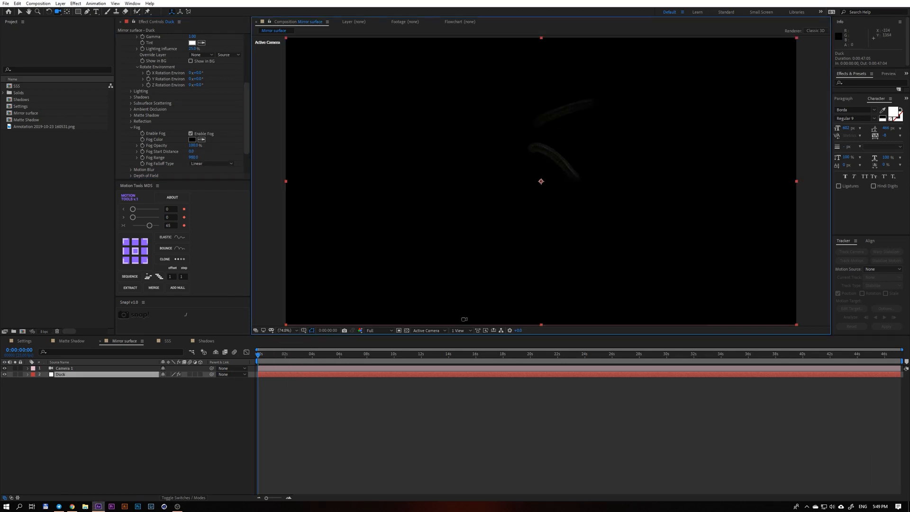
Lower the Fog Opacity, raise the Fog Range to 1500, and disable the fog.
left_click_drag(194, 147, 172, 147)
left_click_drag(195, 158, 214, 162)
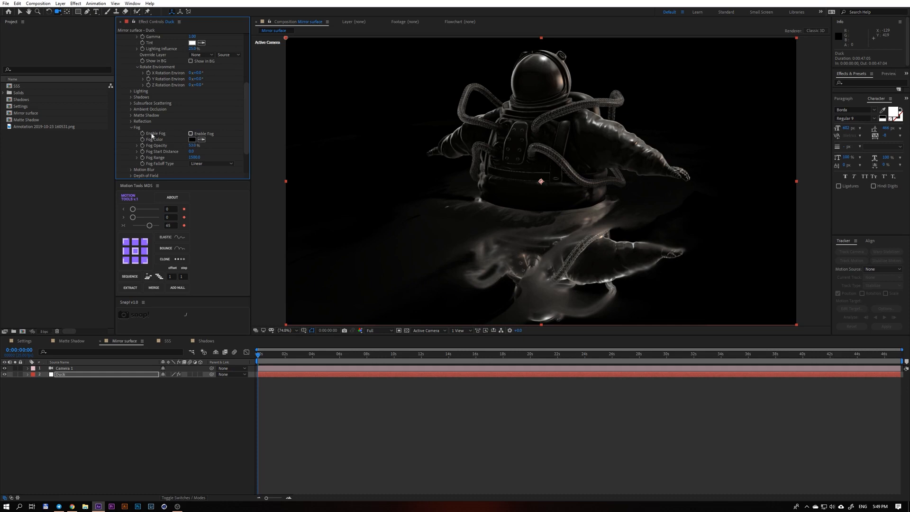
left_click(130, 128)
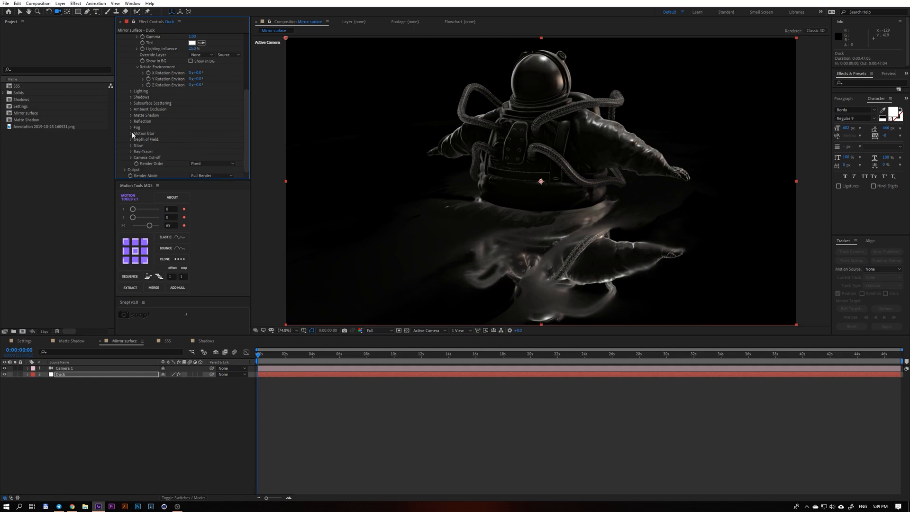
Expand the Motion Blur settings, preview the astronaut's rotation, and enable motion blur for the composition.
left_click(131, 134)
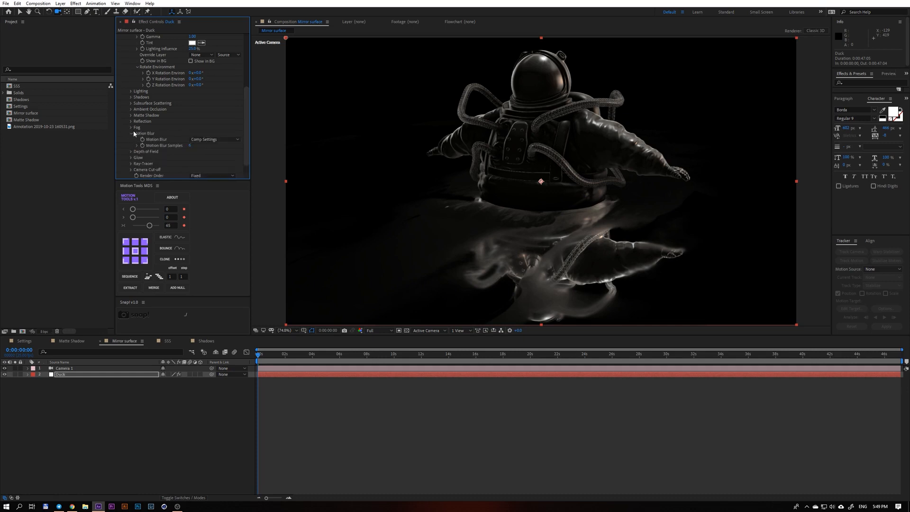
left_click(266, 362)
key("space")
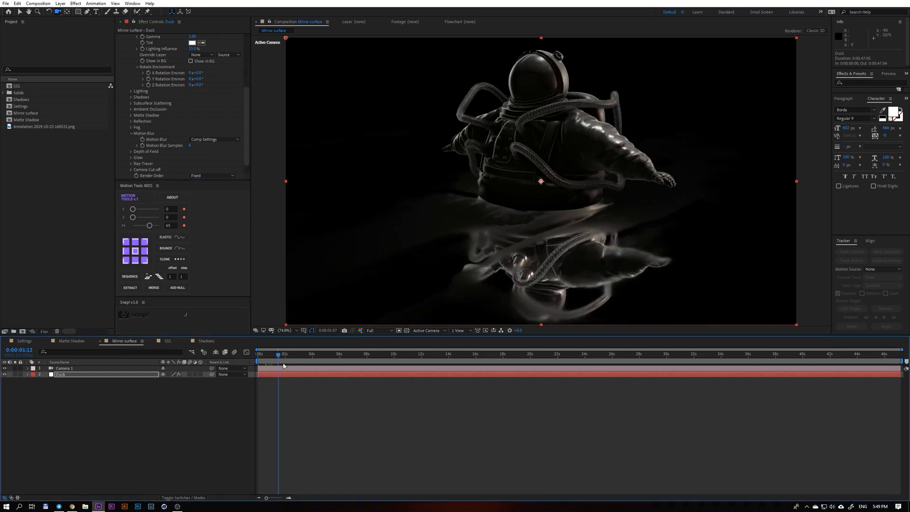
left_click(235, 352)
left_click(139, 133)
Move the last Y Rotation Particle keyframe to about 2 seconds, and enable the Duck layer's motion blur at 0:00:01:03.
left_click_drag(297, 355, 287, 387)
key("u")
left_click_drag(270, 356, 273, 357)
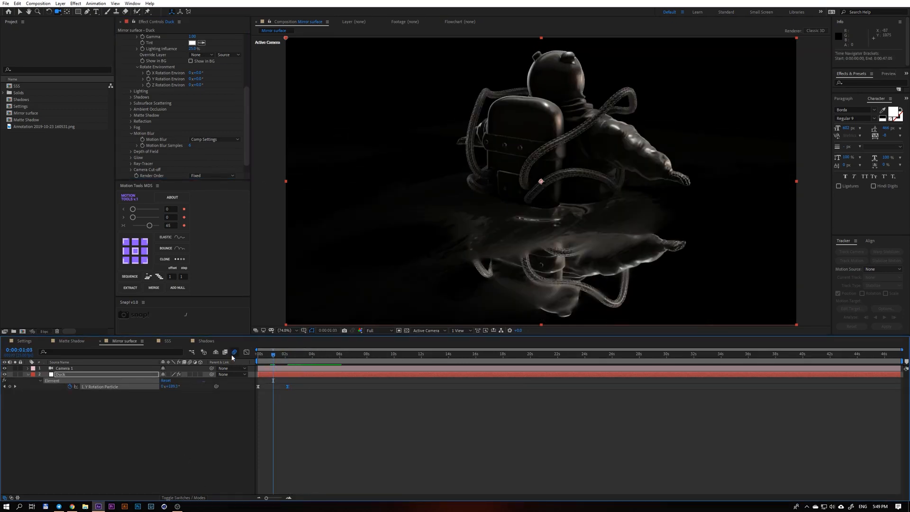
left_click(190, 375)
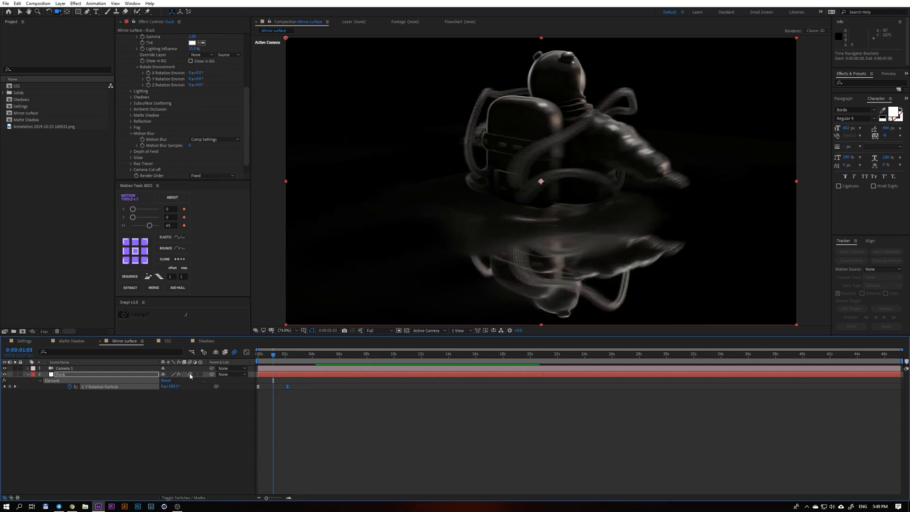
Inspect the blurred hoses up close, keep Motion Blur at Comp Settings, and turn off the composition's motion blur.
key("period")
key("period")
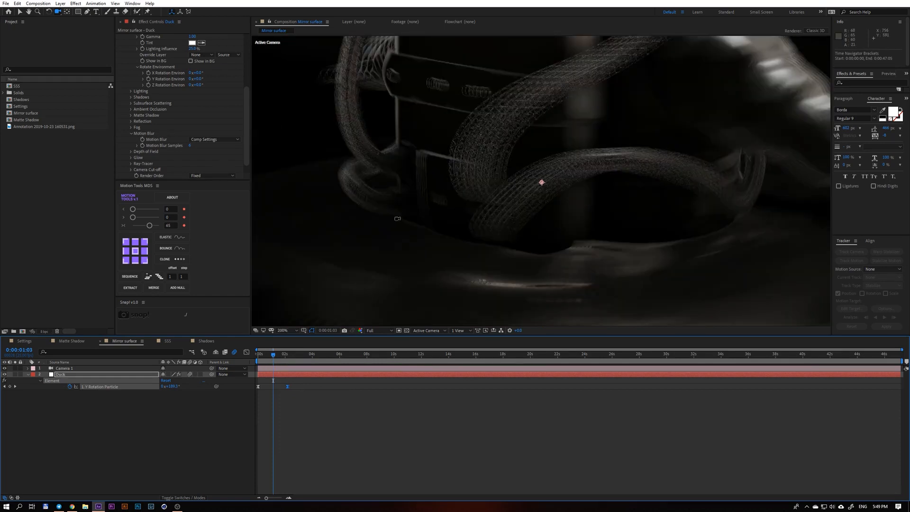
left_click(162, 138)
left_click(208, 140)
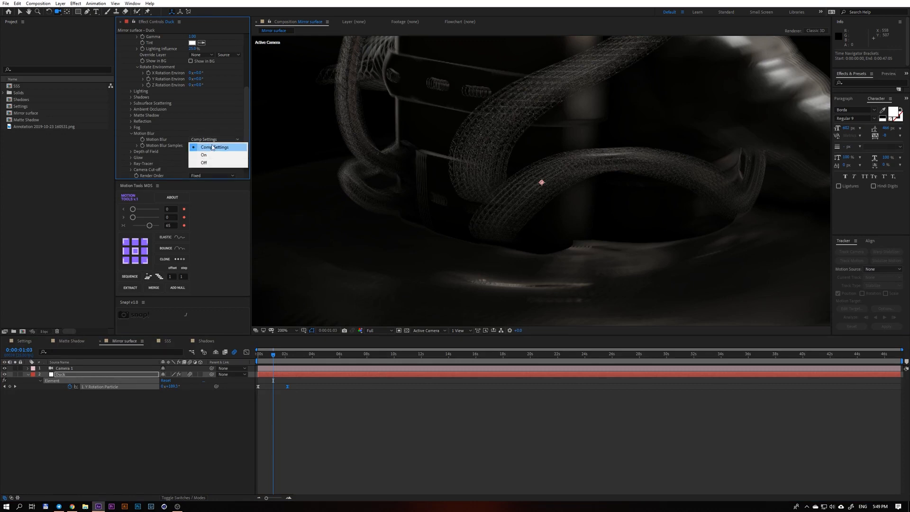
left_click(211, 144)
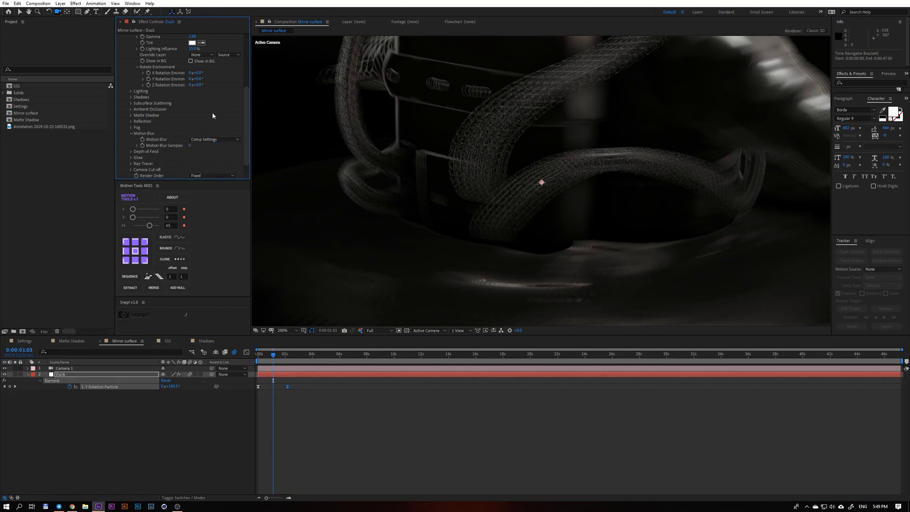
left_click(234, 352)
left_click(235, 352)
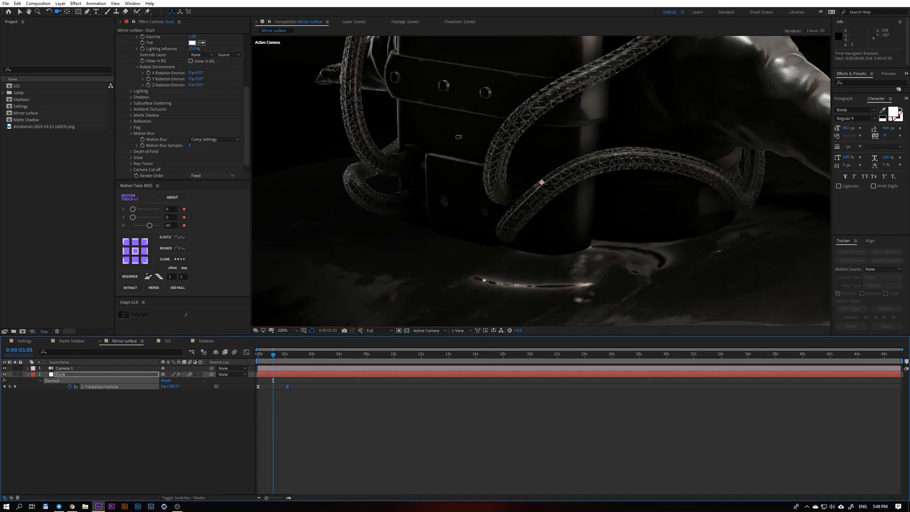
Set Element's Motion Blur option to On and inspect the blurred astronaut at different magnifications.
left_click(212, 140)
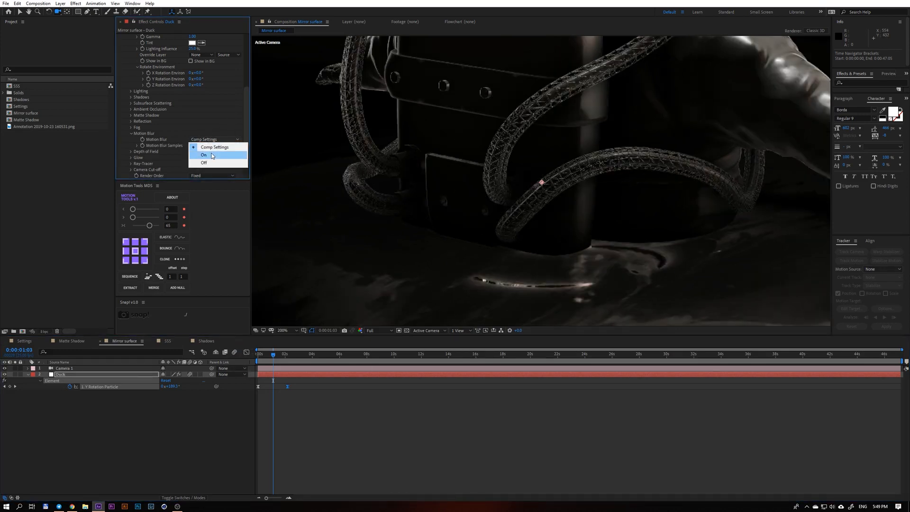
left_click(212, 155)
key("comma")
key("comma")
key("comma")
key("comma")
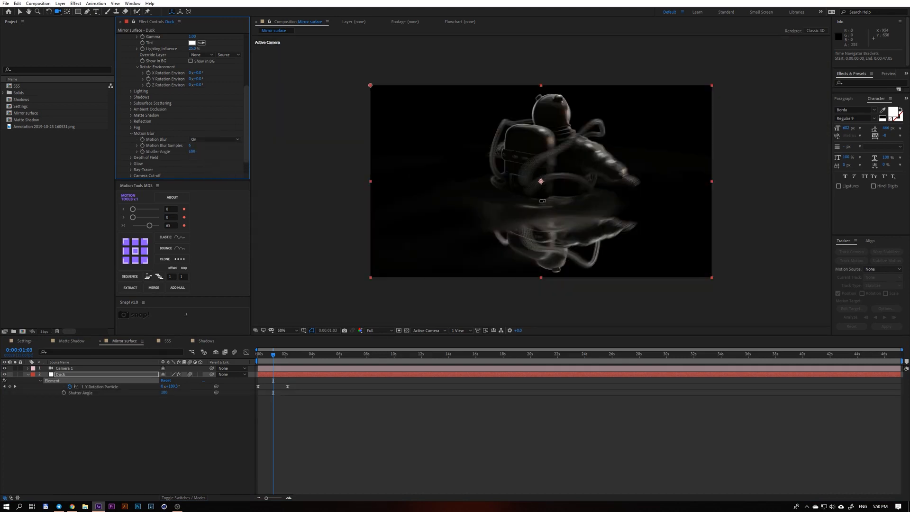
key("period")
key("period")
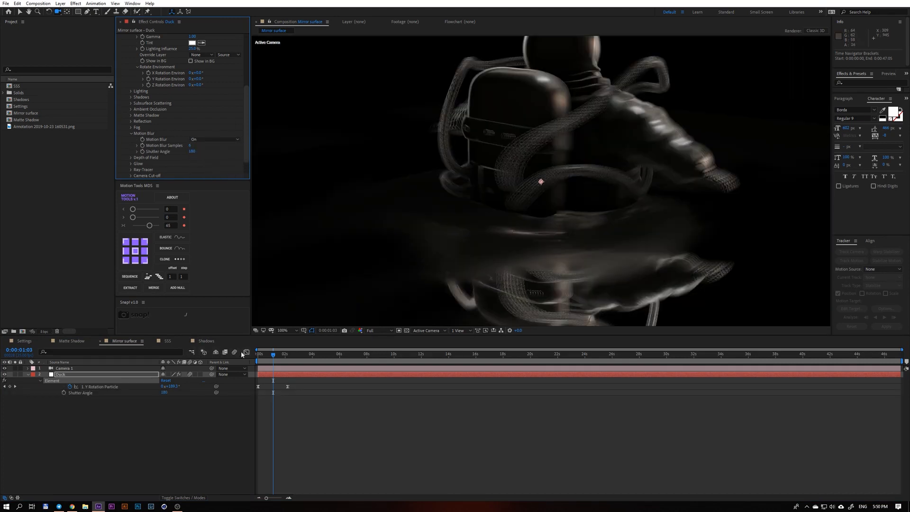
Try a higher number of Motion Blur Samples, set it to 3, and compare the blur on the hoses.
key("period")
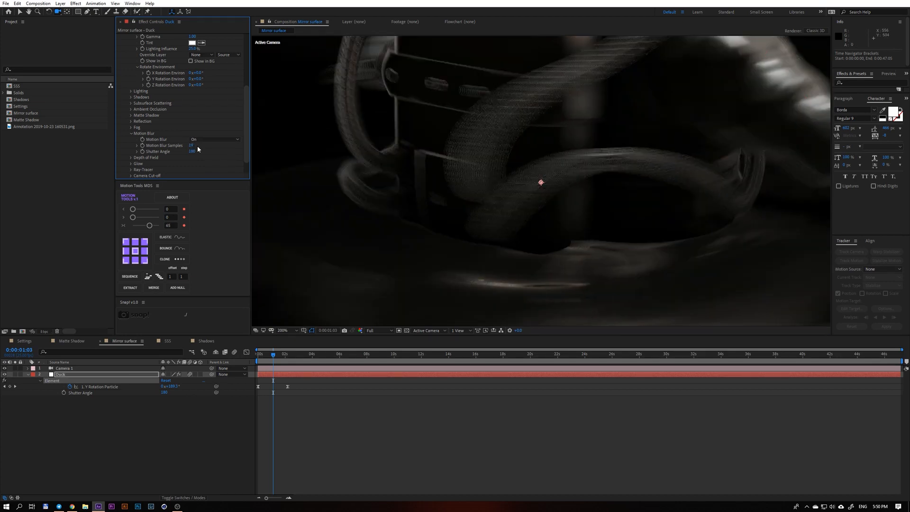
key("period")
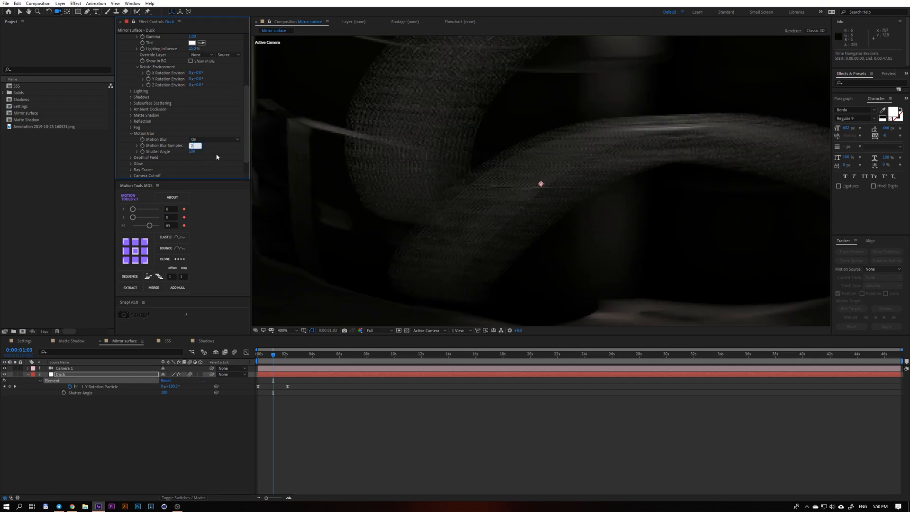
key("comma")
key("comma")
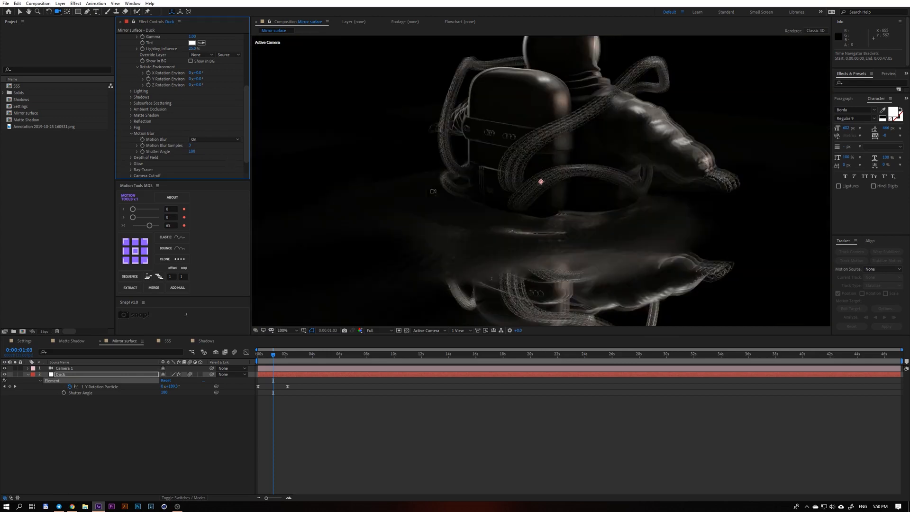
key("period")
Go to 0:00:01:00, raise Motion Blur Samples to 26, and lower the Shutter Angle.
left_click_drag(273, 356, 274, 360)
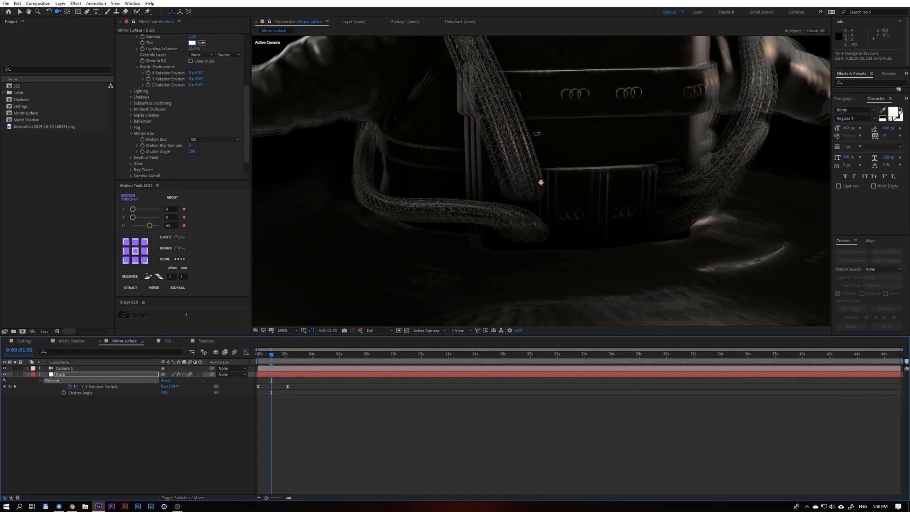
left_click(192, 146)
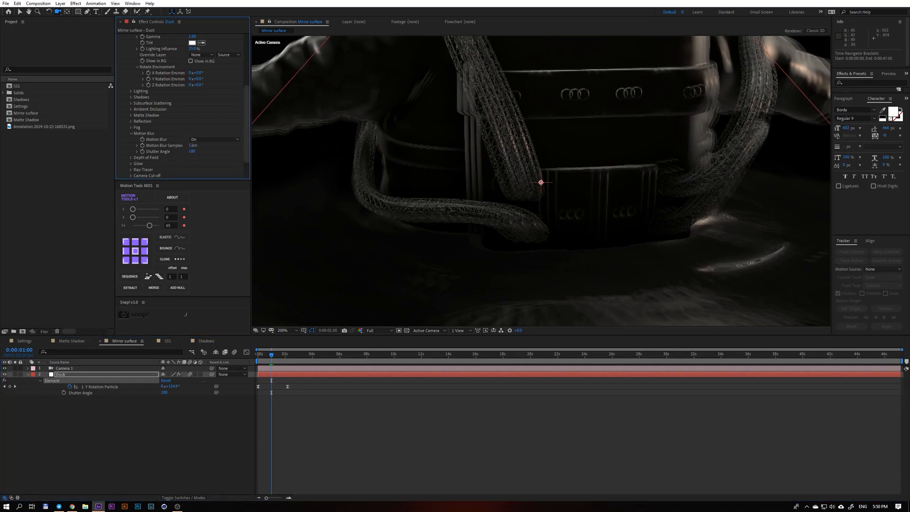
left_click_drag(200, 146, 193, 146)
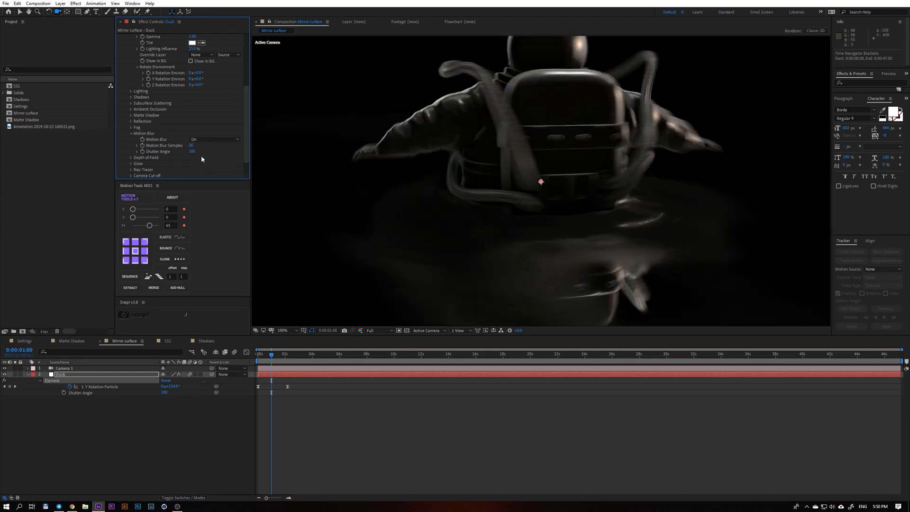
left_click_drag(192, 151, 170, 154)
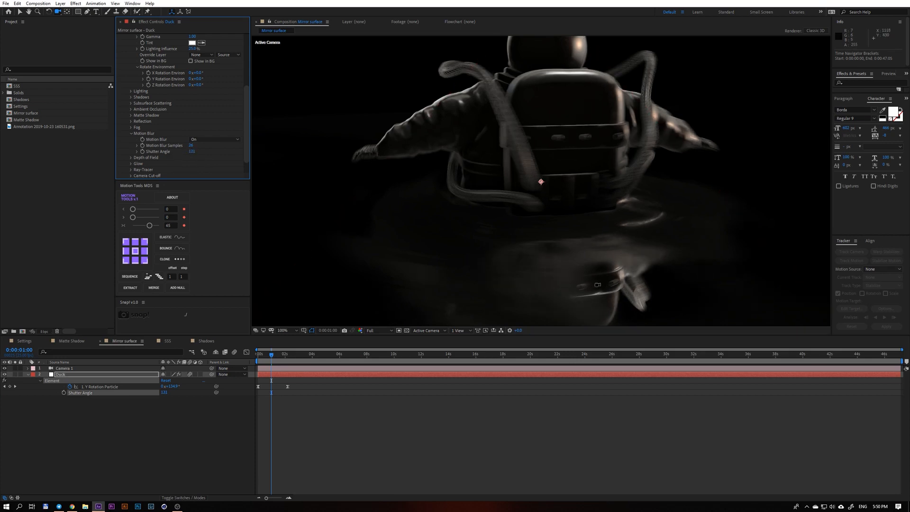
Turn off Element's Motion Blur option on the Duck layer and collapse its Motion Blur settings.
left_click(132, 134)
left_click(132, 139)
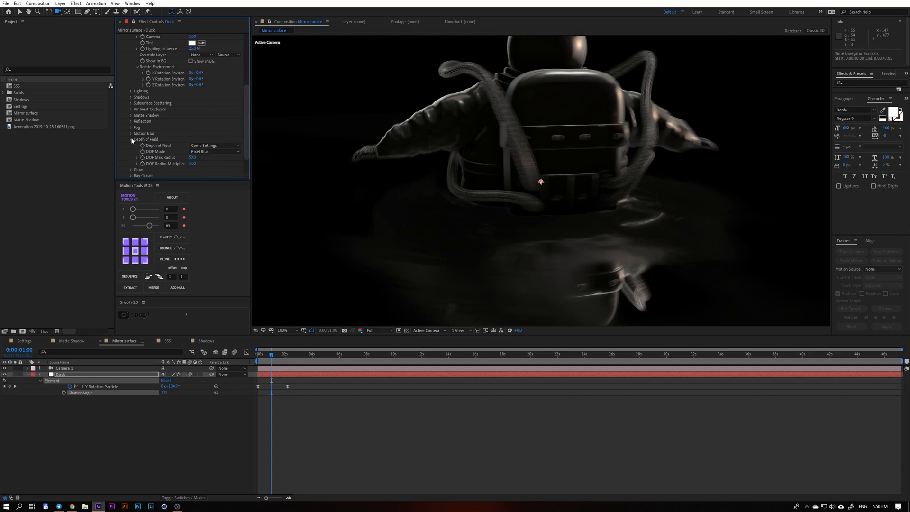
left_click(132, 139)
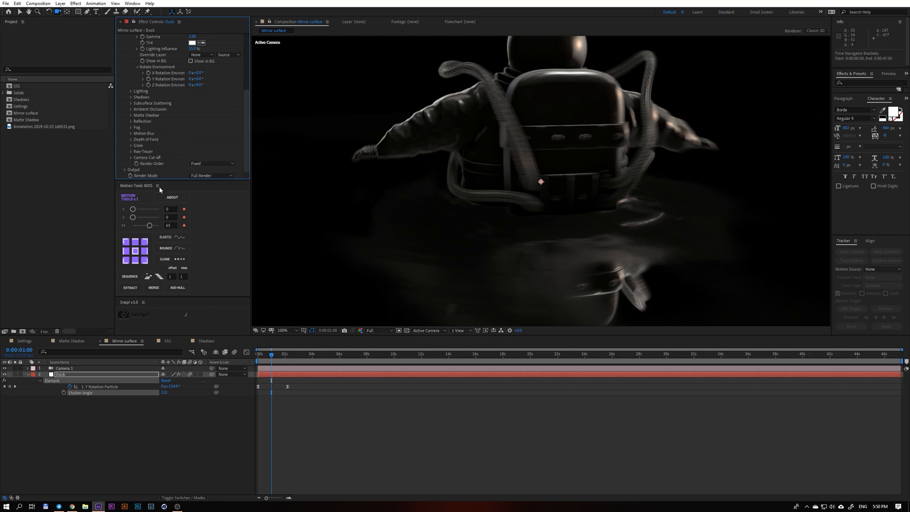
left_click(145, 369)
left_click(206, 374)
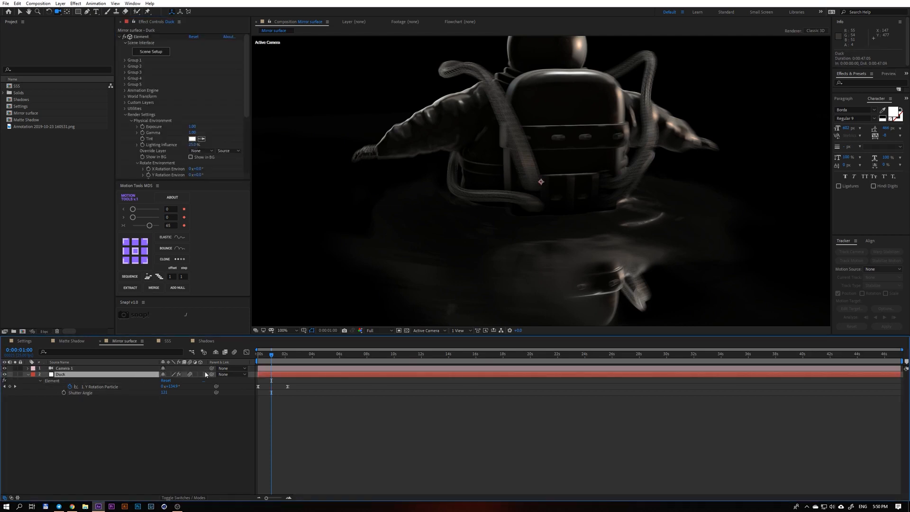
scroll(182, 162, "down", 3)
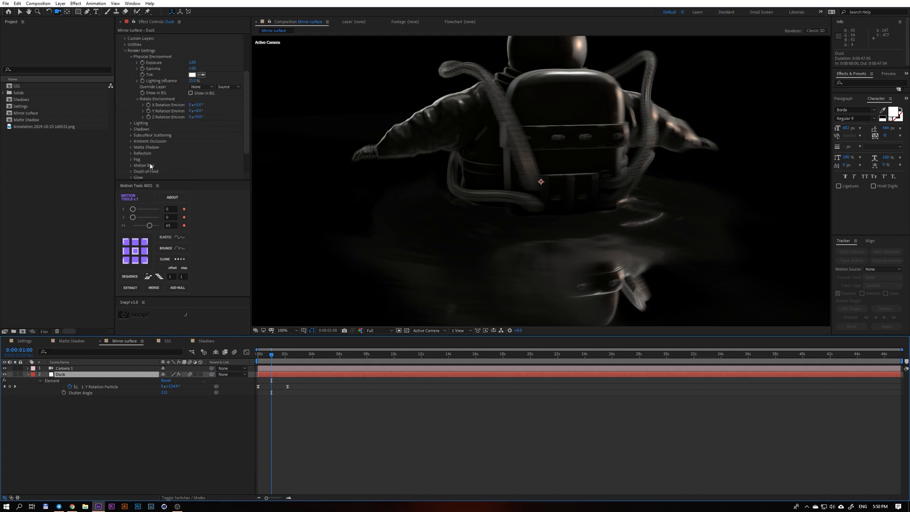
left_click(131, 165)
scroll(142, 167, "down", 1)
left_click(201, 165)
left_click(201, 187)
left_click(132, 159)
Enable Camera 1's depth of field, raise the Aperture, set the Focus Distance to about 1000 pixels, and inspect the focus up close.
left_click(141, 369)
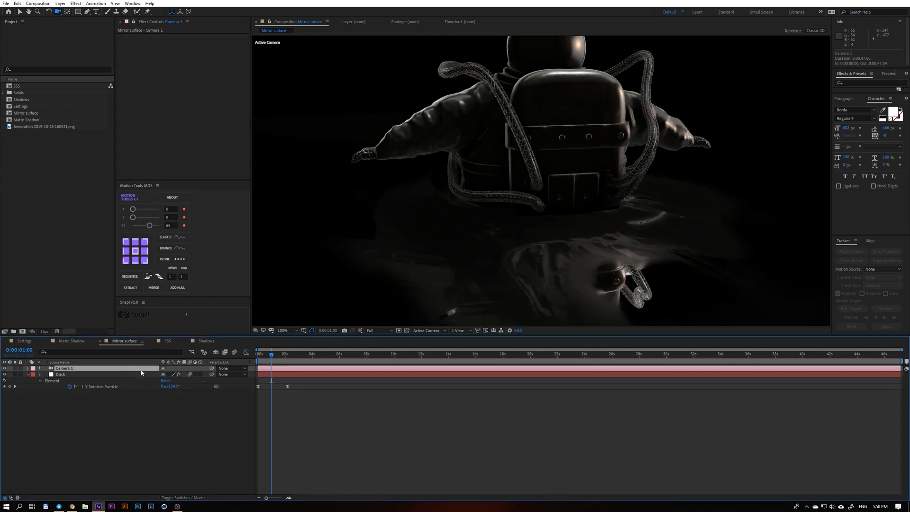
key("a")
key("a")
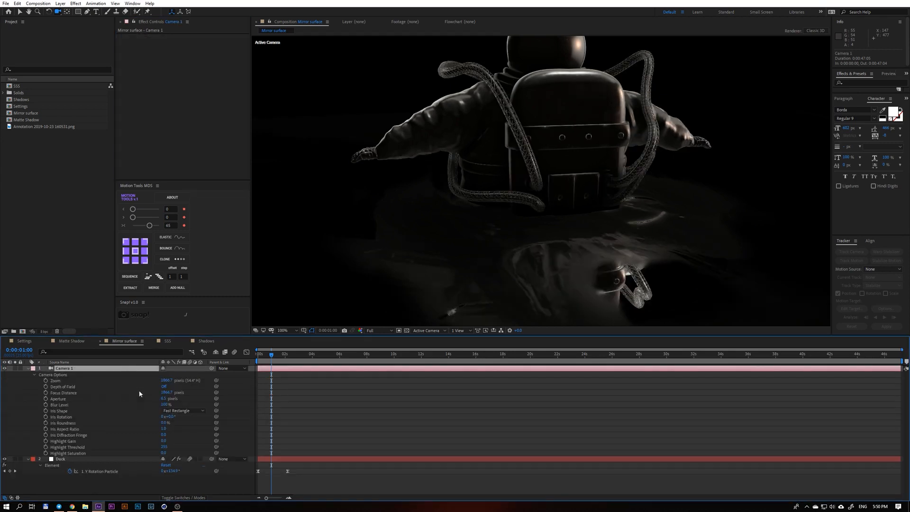
left_click(164, 386)
mouse_move(163, 399)
left_mouse_down()
mouse_move(188, 400)
mouse_move(152, 392)
mouse_move(161, 392)
left_mouse_up()
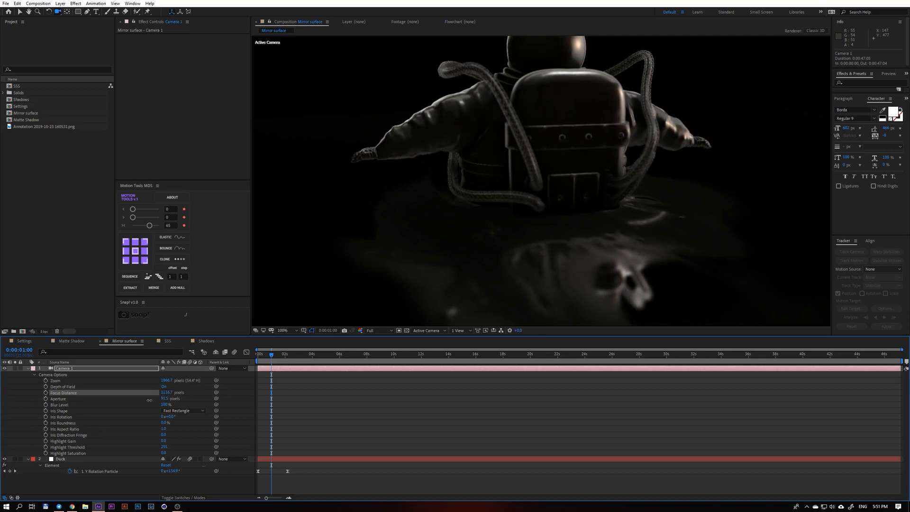
key("period")
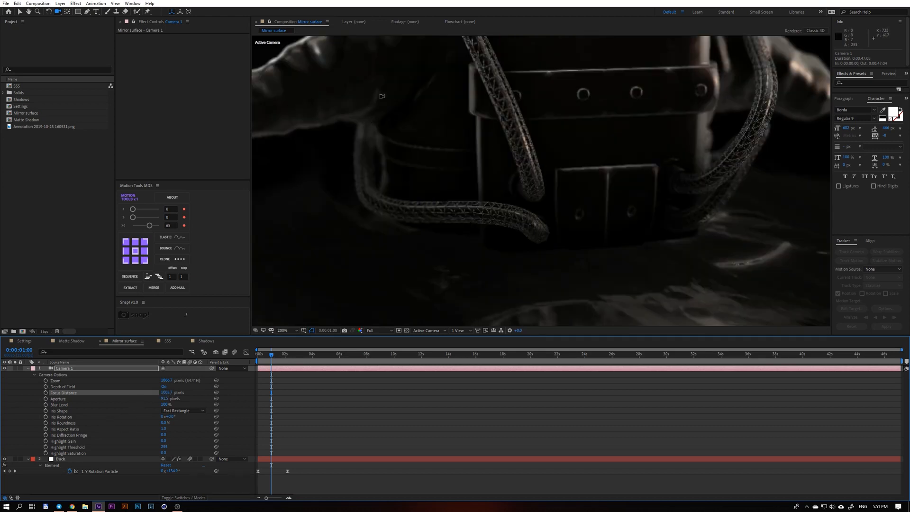
key("comma")
key("comma")
key("period")
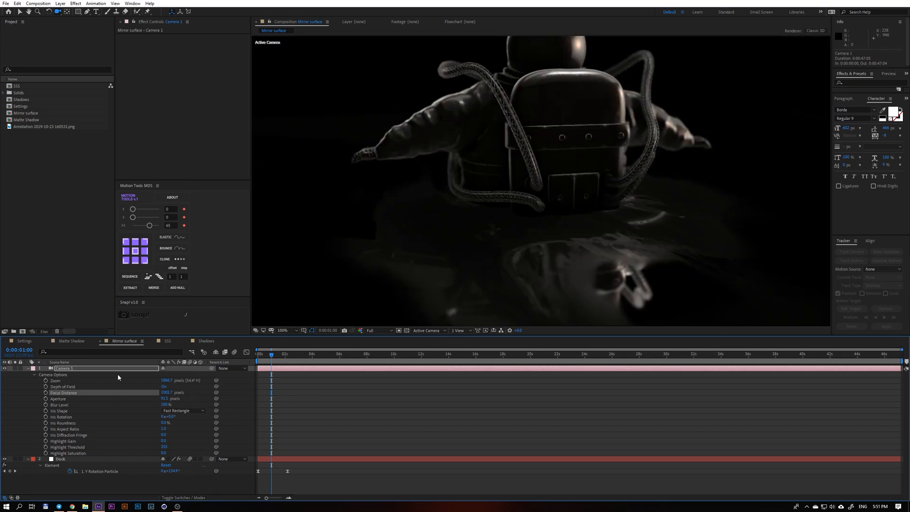
Compare the Duck layer's Element Depth of Field at Off and Comp Settings, leaving it at Comp Settings.
left_click(149, 460)
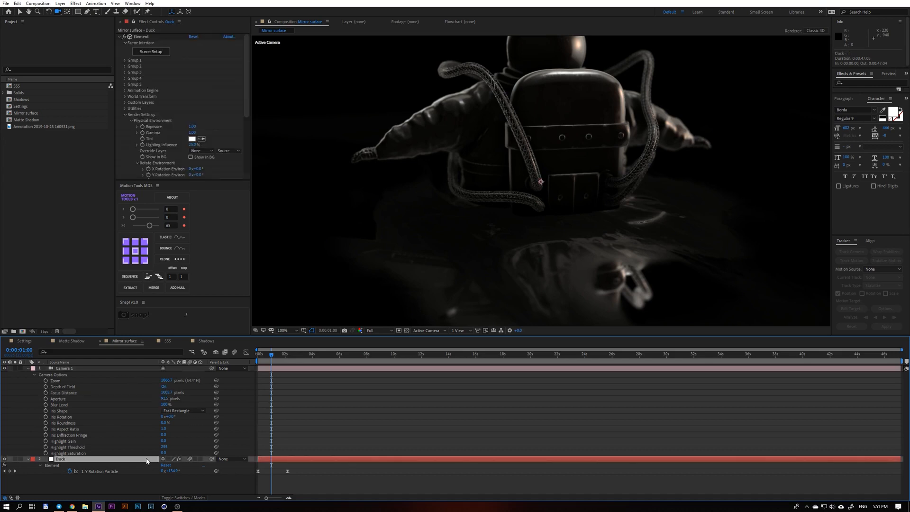
scroll(171, 107, "down", 5)
left_click(131, 140)
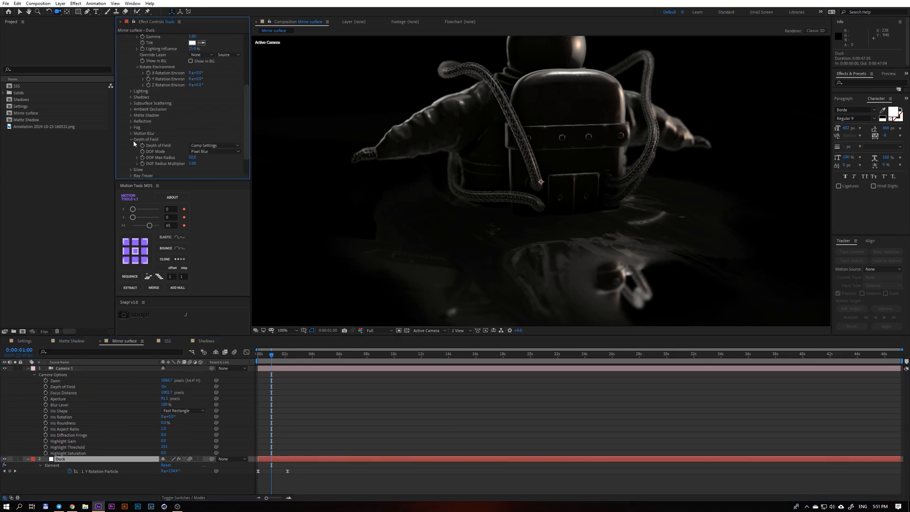
left_click(202, 146)
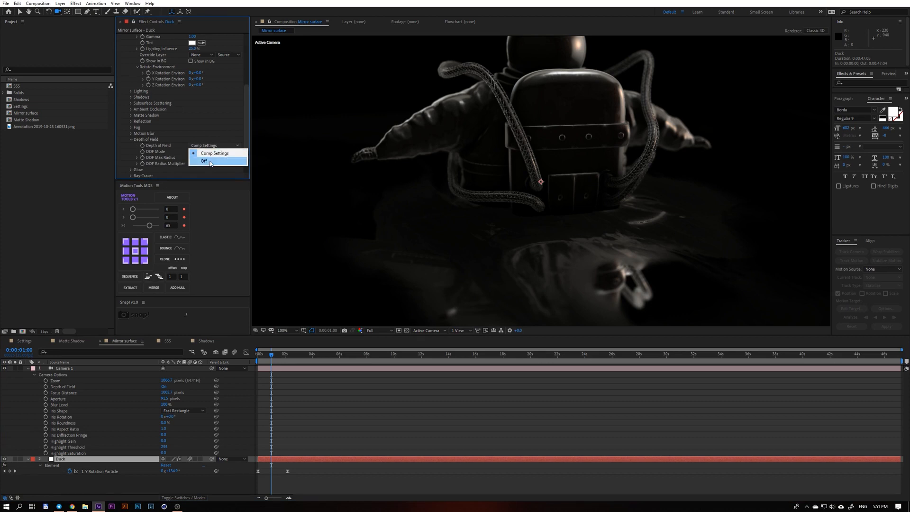
left_click(205, 161)
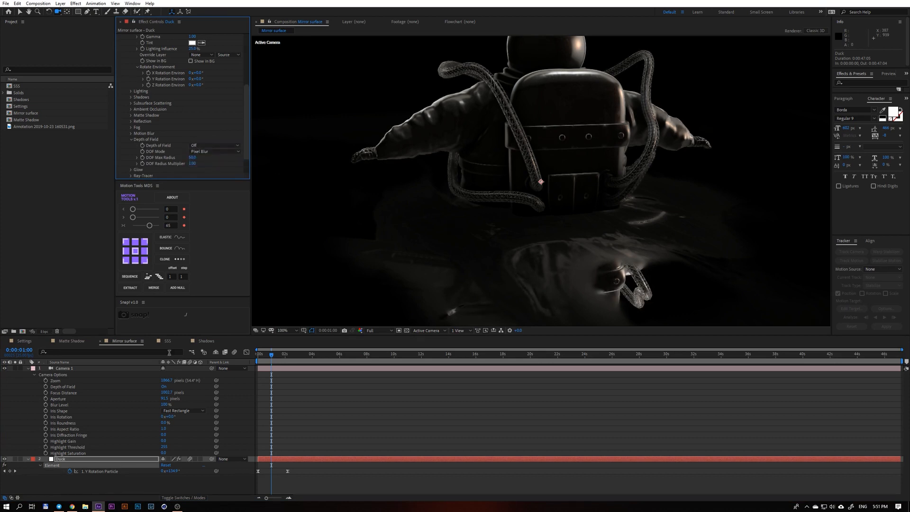
left_click(142, 461)
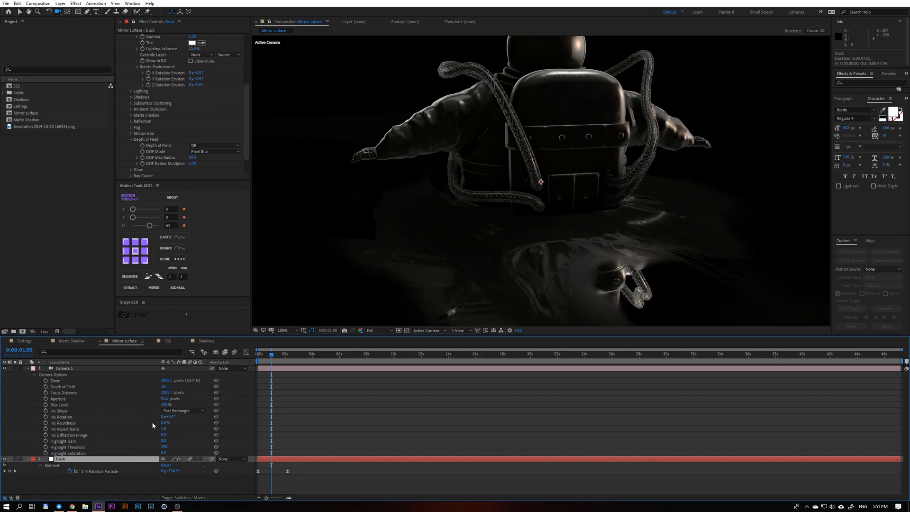
left_click(202, 147)
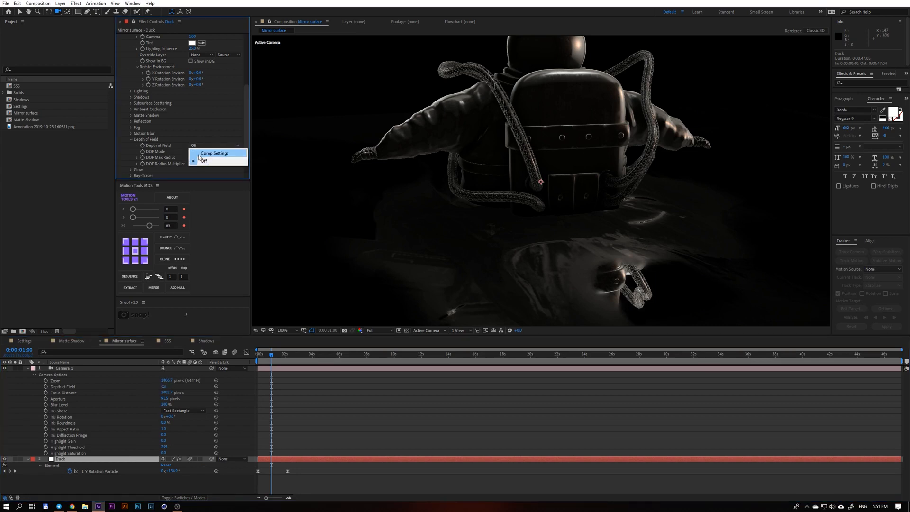
left_click(203, 152)
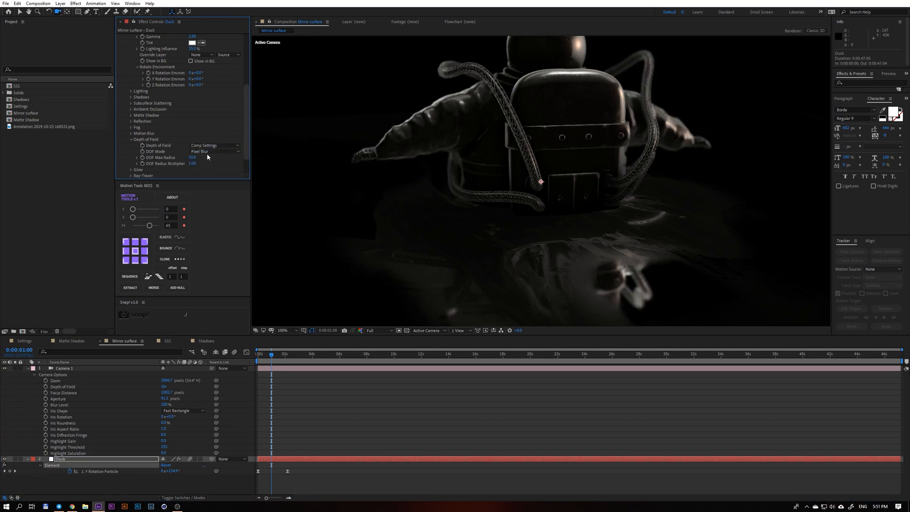
Try Preview Blur as Element's DOF Mode and orbit the camera to the astronaut's side.
left_click(207, 152)
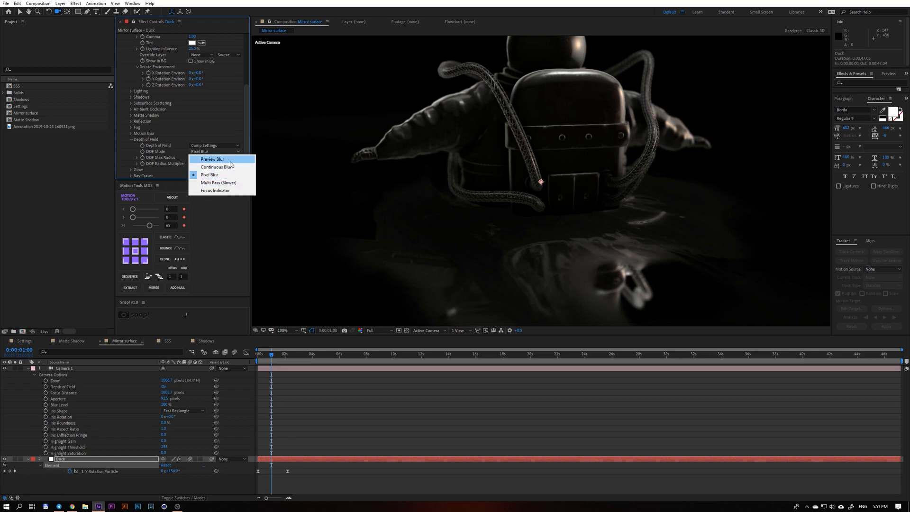
left_click(216, 159)
scroll(495, 230, "up", 1)
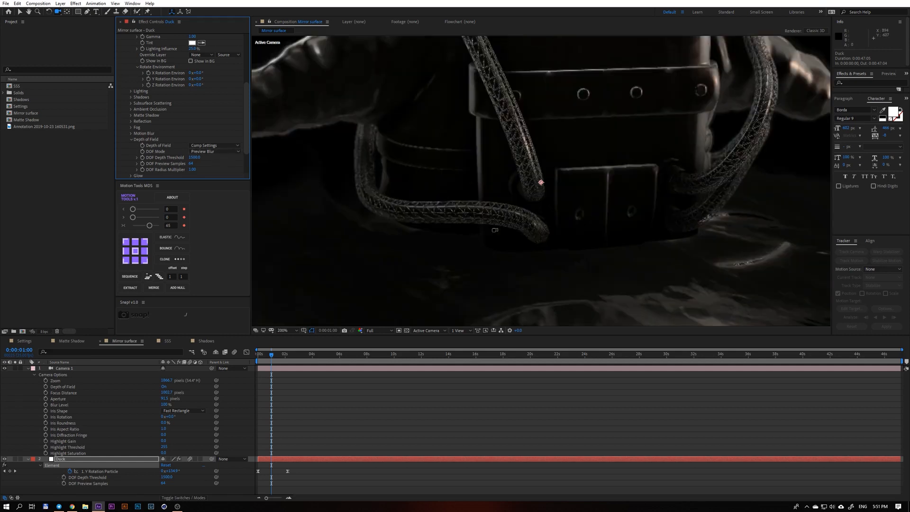
scroll(495, 230, "down", 1)
mouse_move(446, 180)
left_mouse_down()
mouse_move(427, 163)
mouse_move(439, 167)
left_mouse_up()
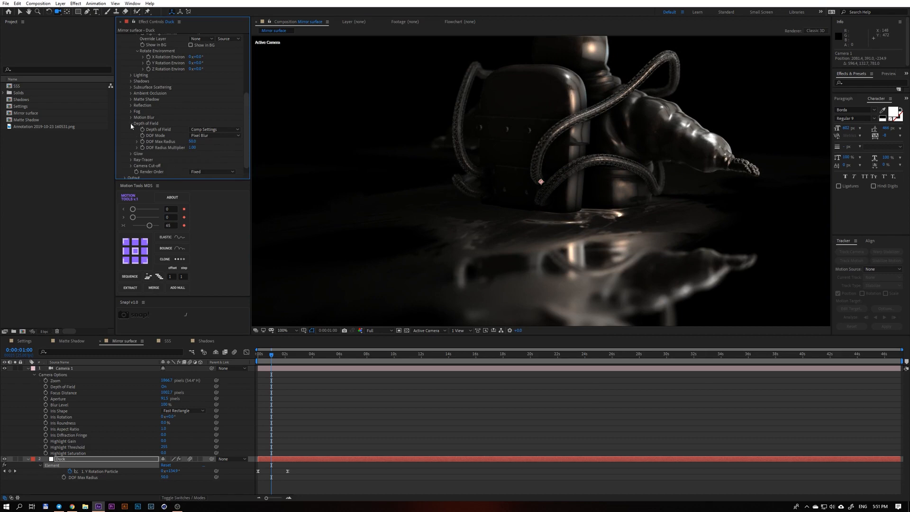
left_click(131, 124)
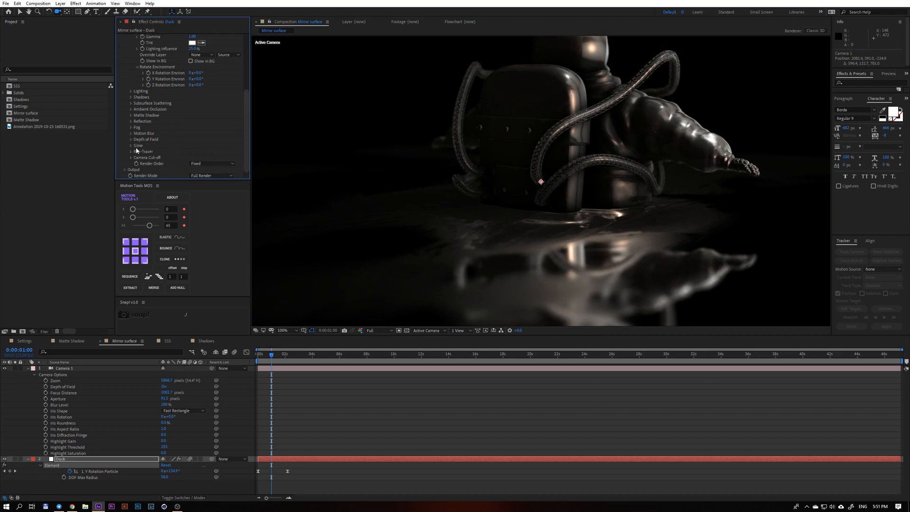
Examine Element's Glow settings and the Transparency options of the Ray-Tracer.
left_click(131, 145)
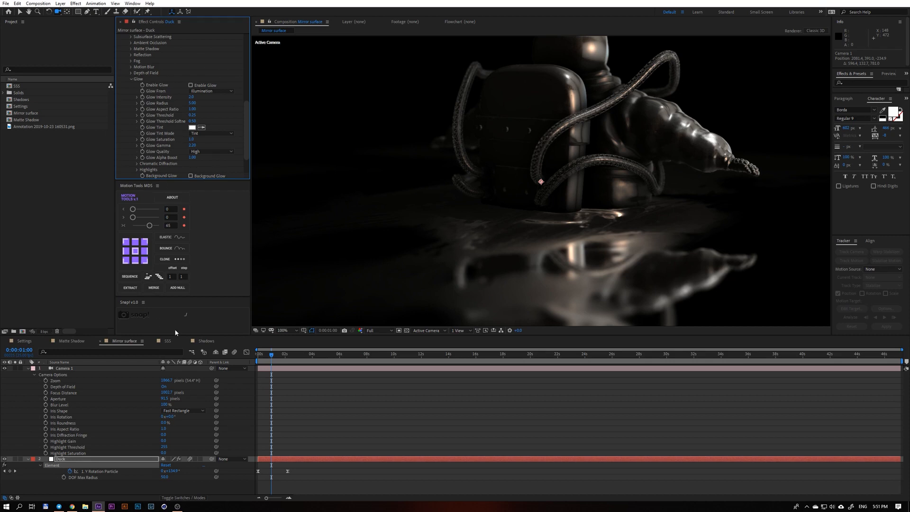
left_click(135, 481)
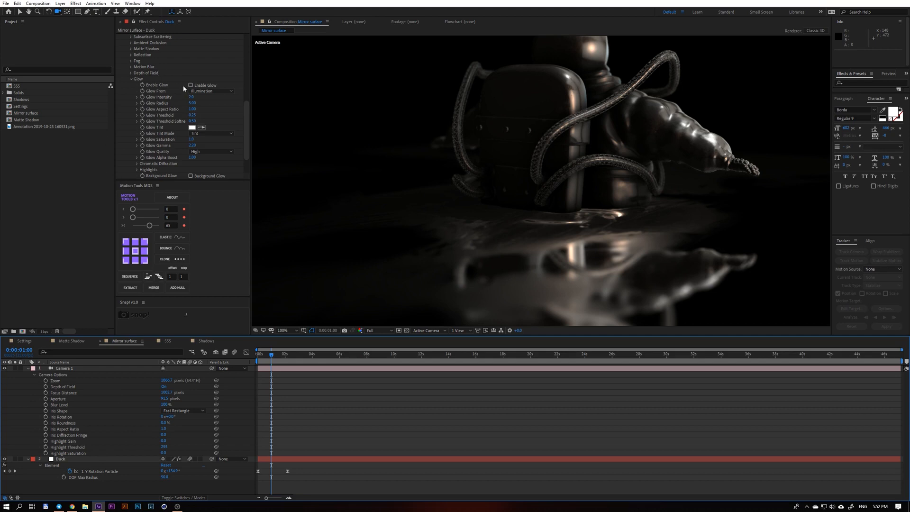
left_click(161, 86)
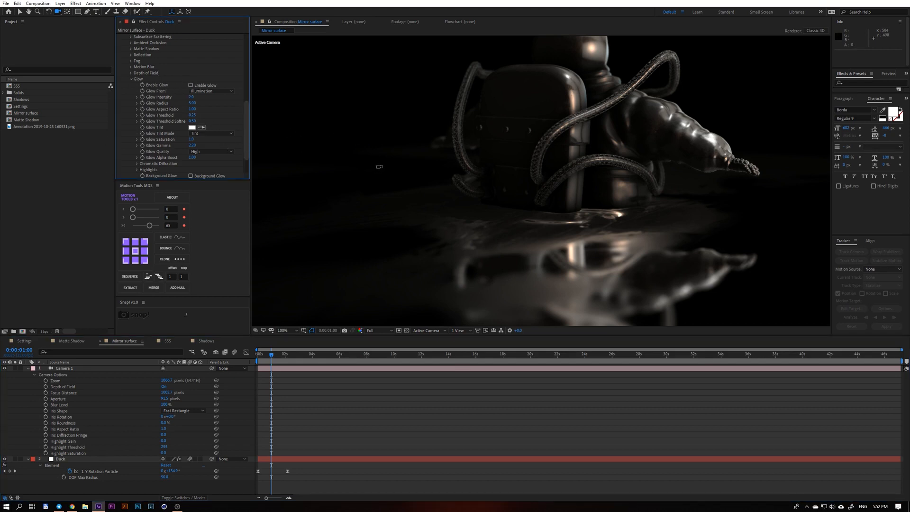
left_click(132, 79)
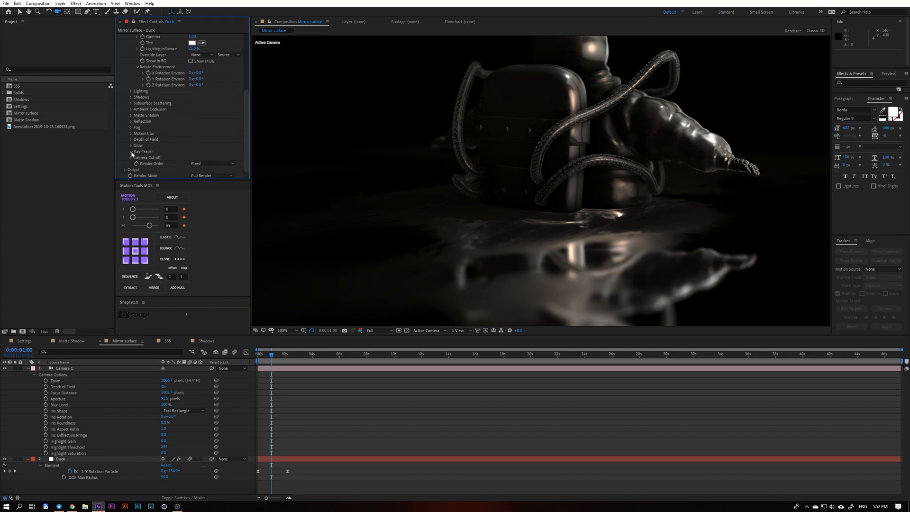
left_click(131, 152)
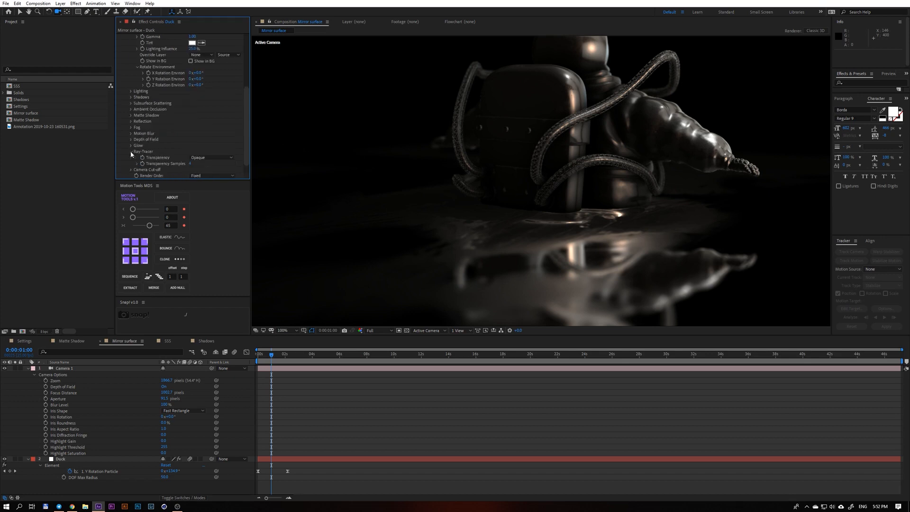
left_click(196, 159)
left_click(226, 152)
left_click(132, 152)
Turn off Camera 1's depth of field and lower Element's Camera Far Plane to cut off distant geometry, viewing the whole frame.
left_click(132, 158)
scroll(185, 162, "down", 1)
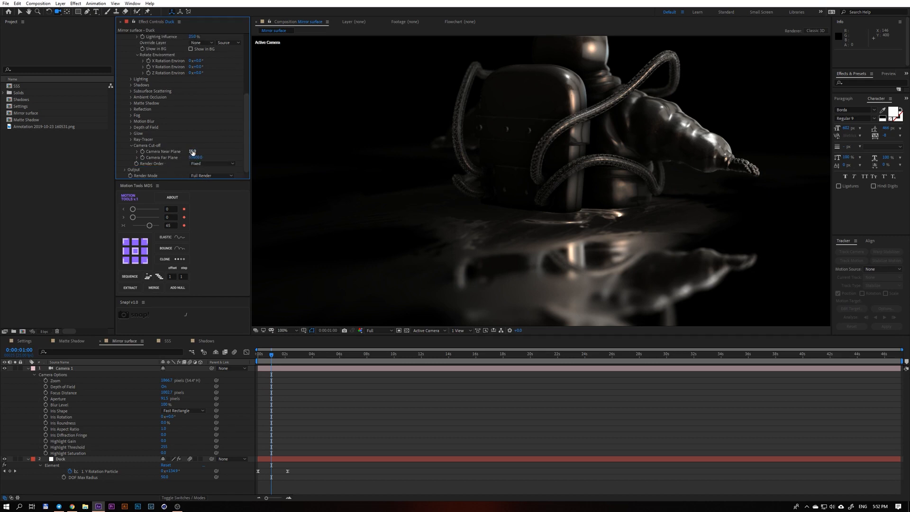
scroll(332, 213, "down", 1)
left_click(287, 330)
left_click(288, 345)
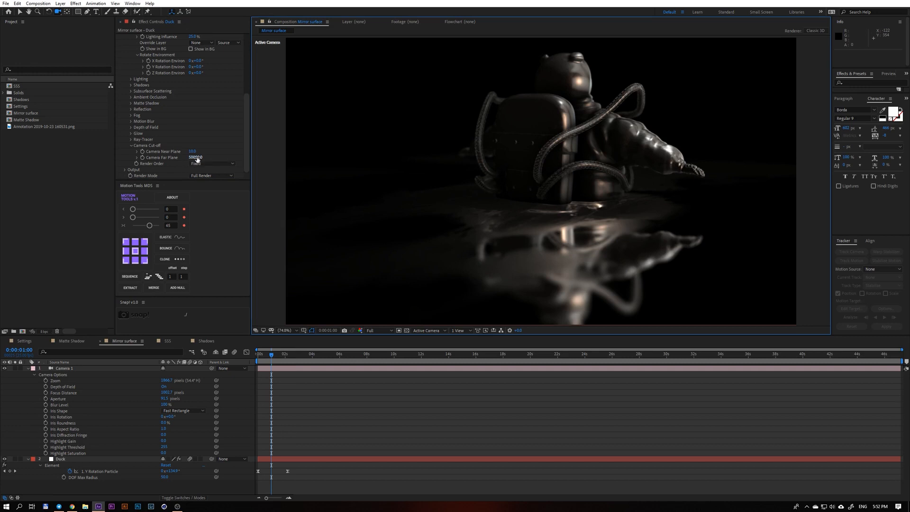
left_click_drag(197, 159, 189, 160)
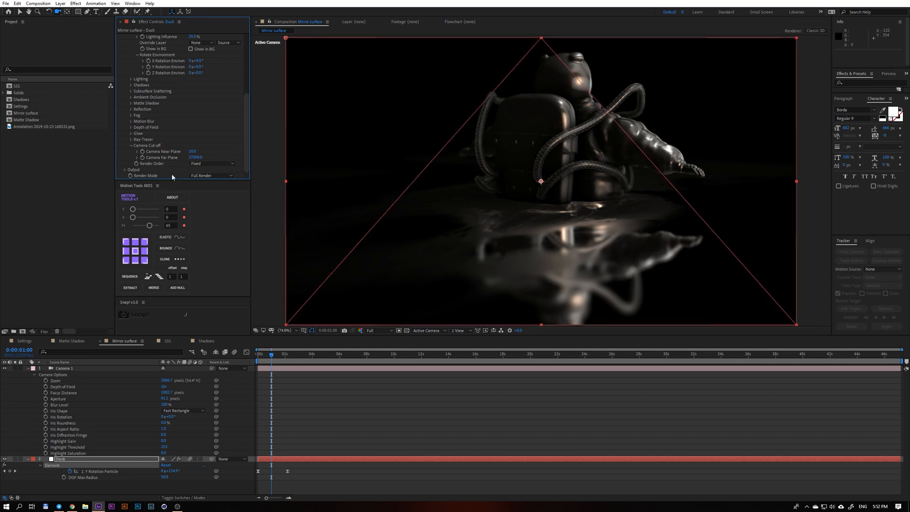
left_click(164, 386)
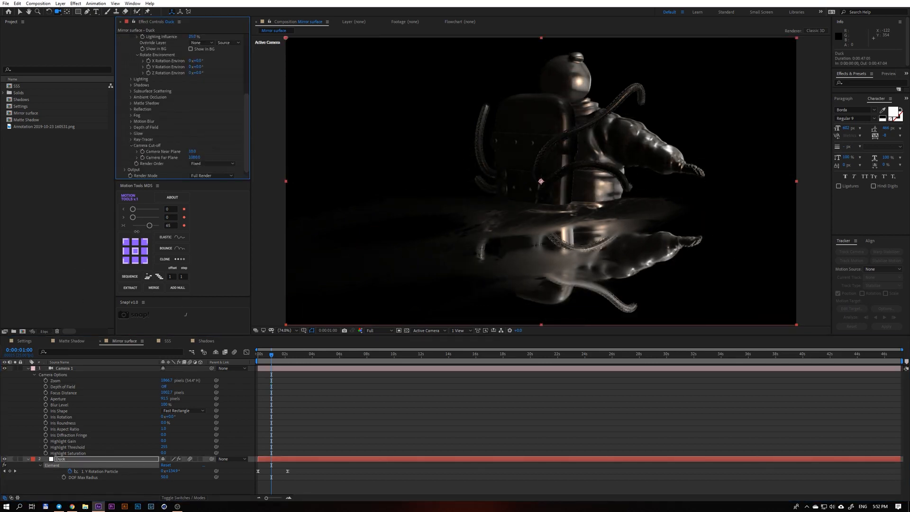
left_click_drag(137, 231, 166, 223)
Raise Element's Camera Near Plane to cut off the geometry closest to the camera, and collapse the Physical Environment settings.
left_click_drag(189, 154, 241, 167)
scroll(212, 145, "up", 5)
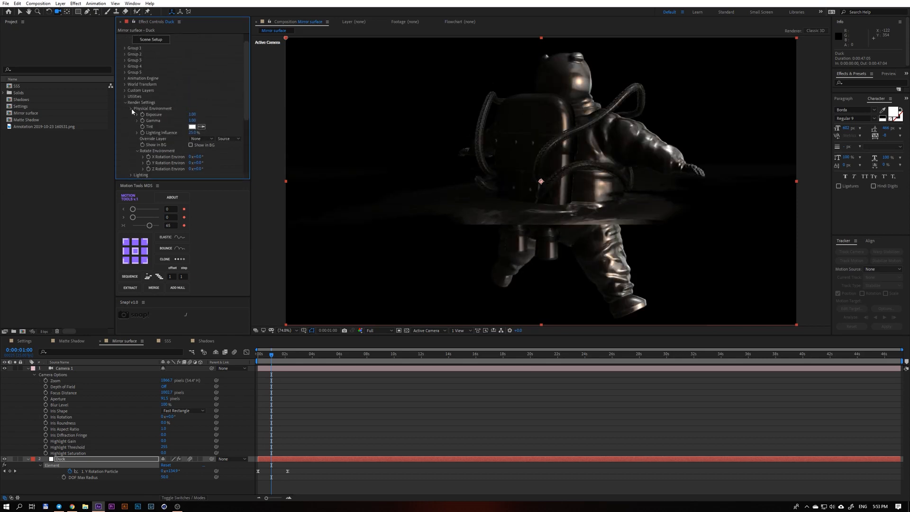
left_click(132, 109)
Review the render passes available in Element's Output settings and show the Z Depth pass.
scroll(135, 175, "down", 2)
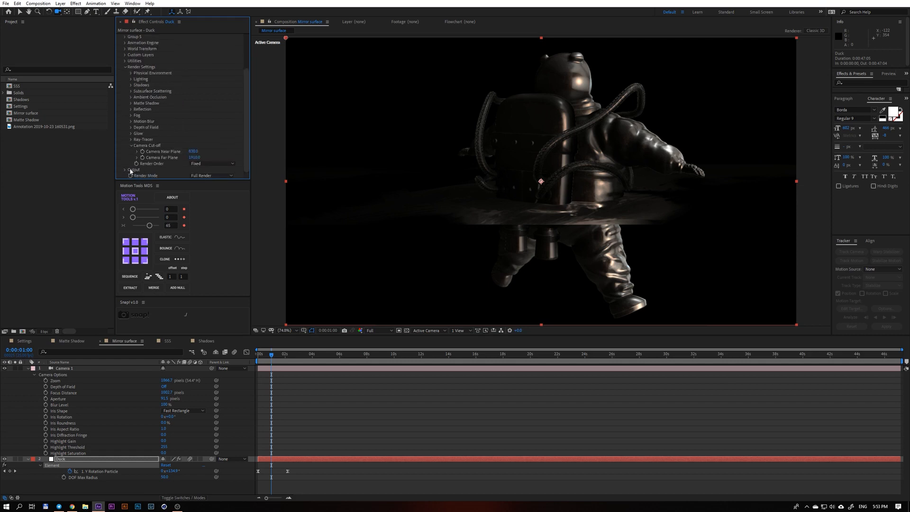
left_click(126, 169)
scroll(124, 168, "down", 3)
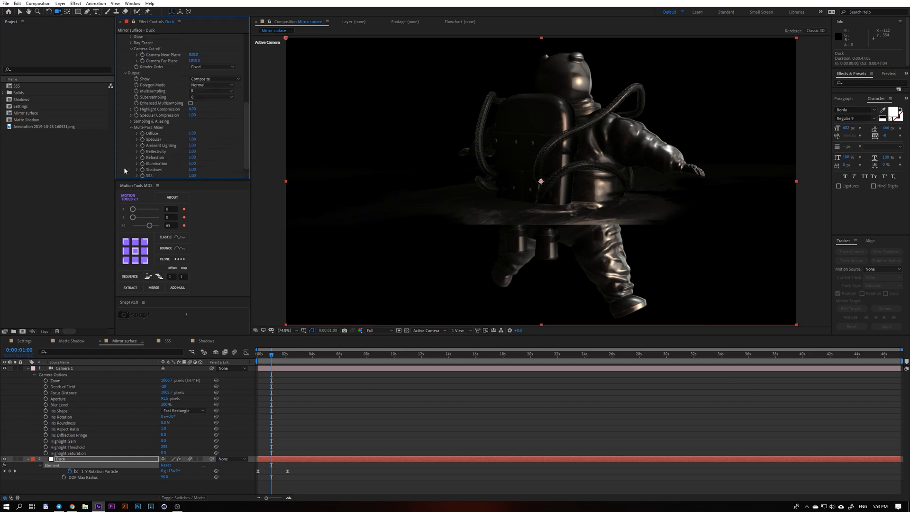
left_click(195, 80)
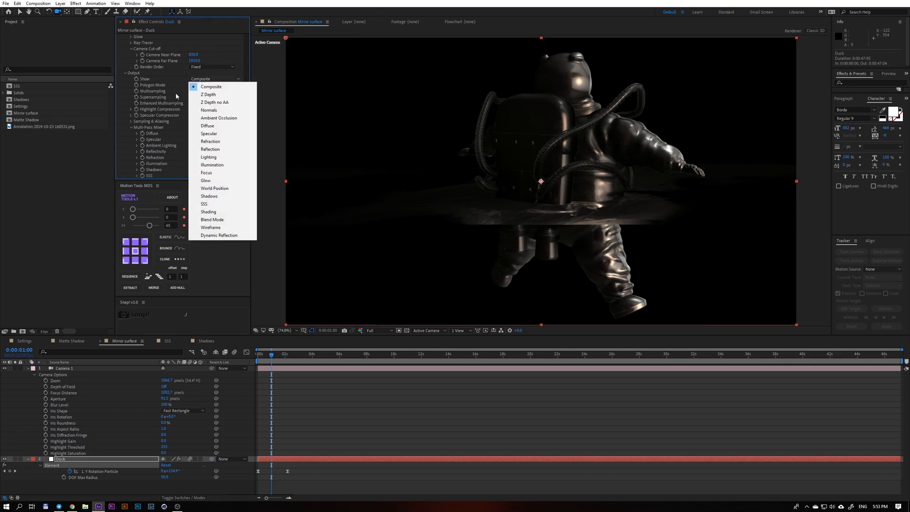
left_click(156, 86)
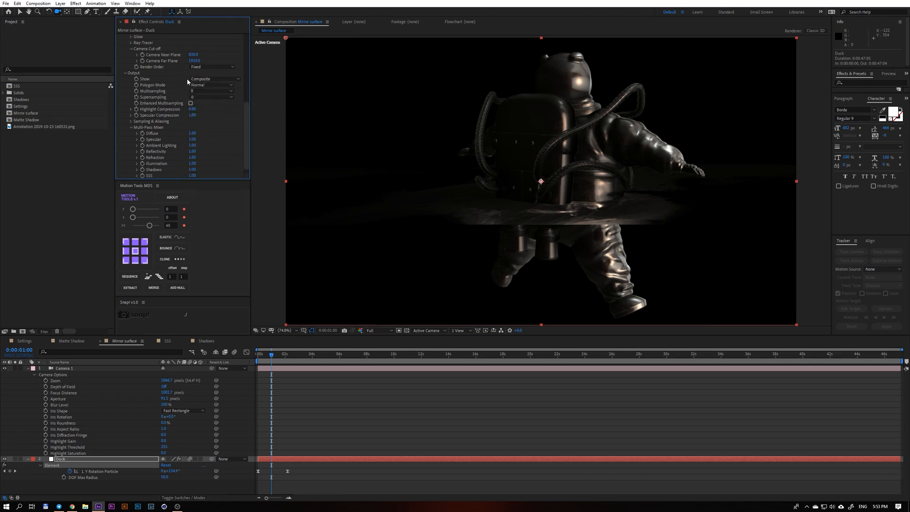
left_click(186, 79)
left_click(204, 97)
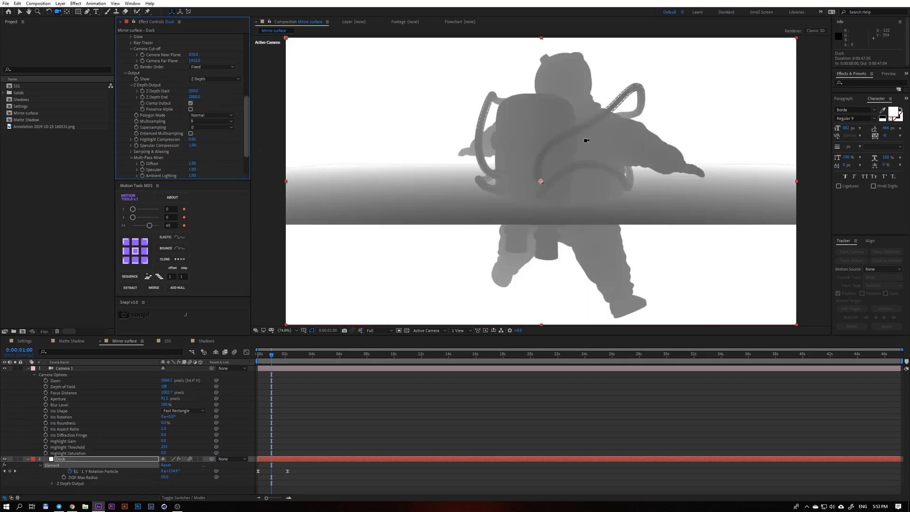
Lower Element's Camera Near Plane to 1.0 to restore the geometry closest to the camera in the Z Depth pass.
left_click_drag(587, 140, 469, 142)
scroll(207, 106, "up", 3)
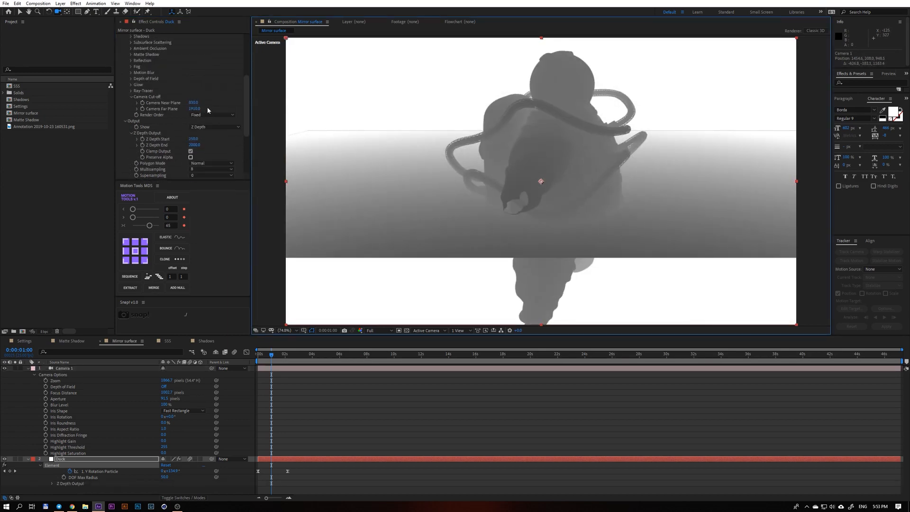
left_click_drag(194, 103, 149, 115)
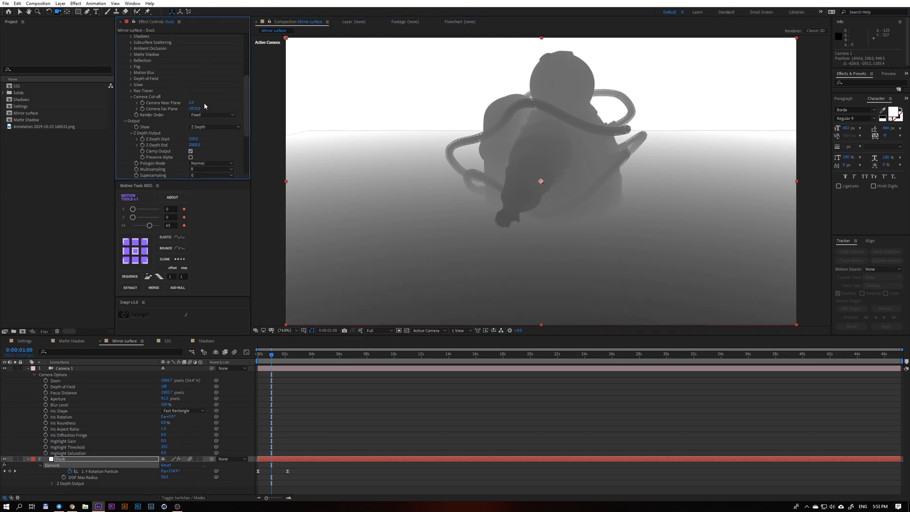
left_click_drag(437, 152, 418, 152)
Preview Element's Normals, Ambient Occlusion, Reflection and SSS output passes, ending on the Composite output.
scroll(205, 130, "down", 4)
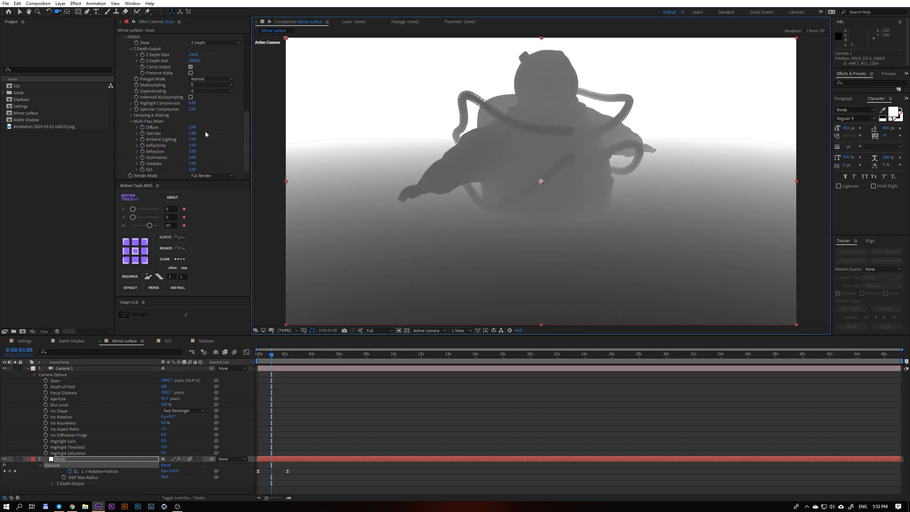
left_click(209, 42)
left_click(209, 73)
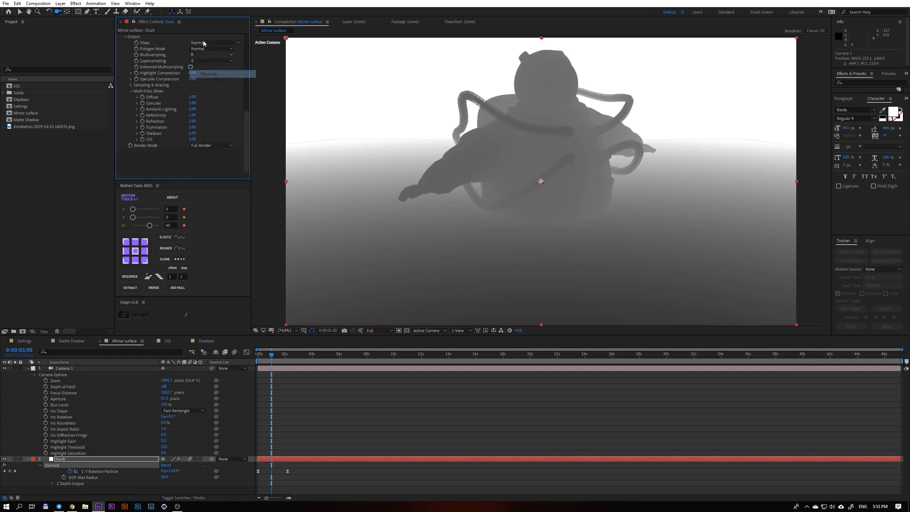
left_click(203, 43)
left_click(211, 82)
left_click(211, 43)
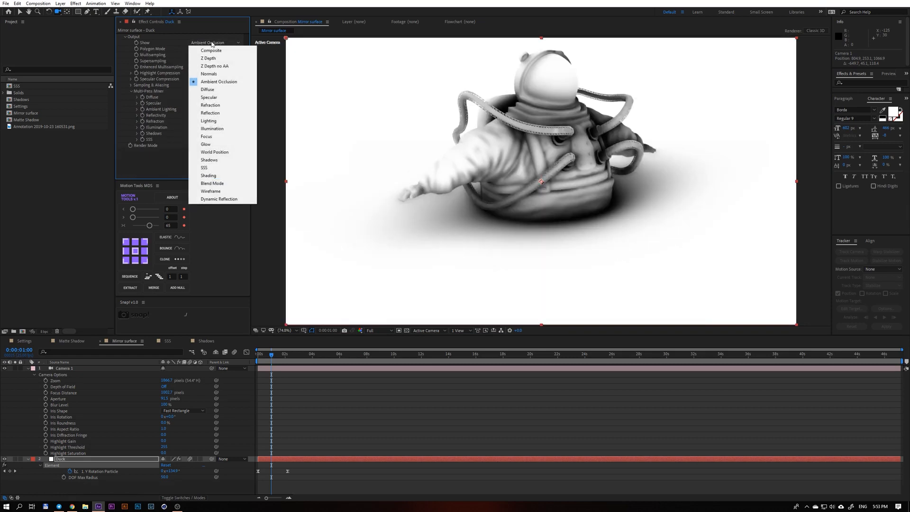
left_click(210, 113)
left_click(201, 45)
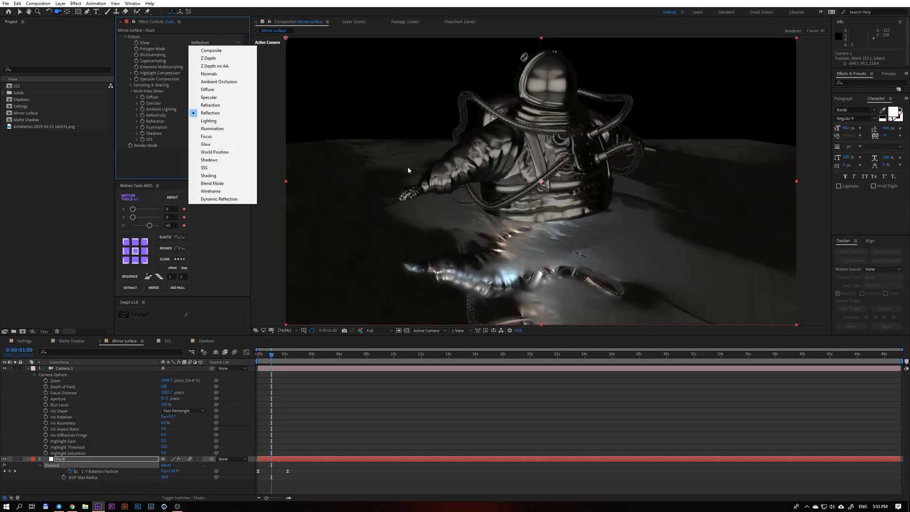
left_click(223, 168)
left_click(205, 43)
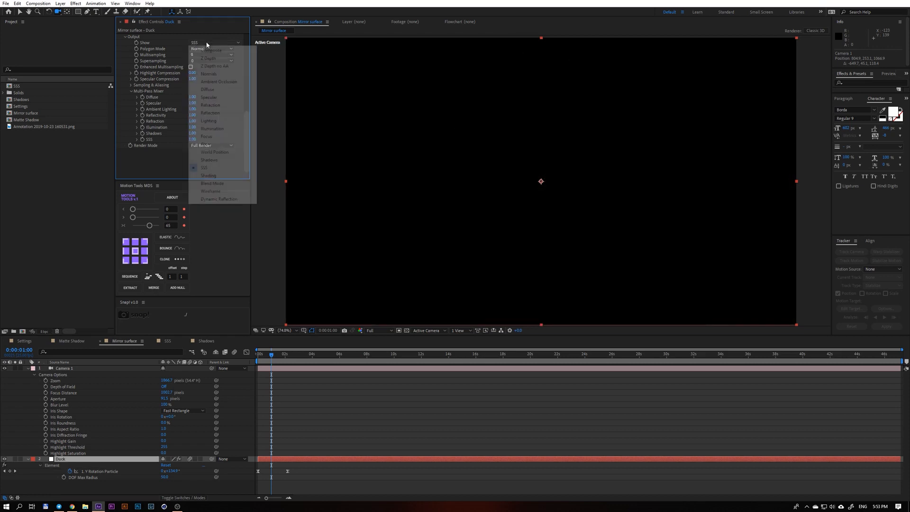
left_click(241, 51)
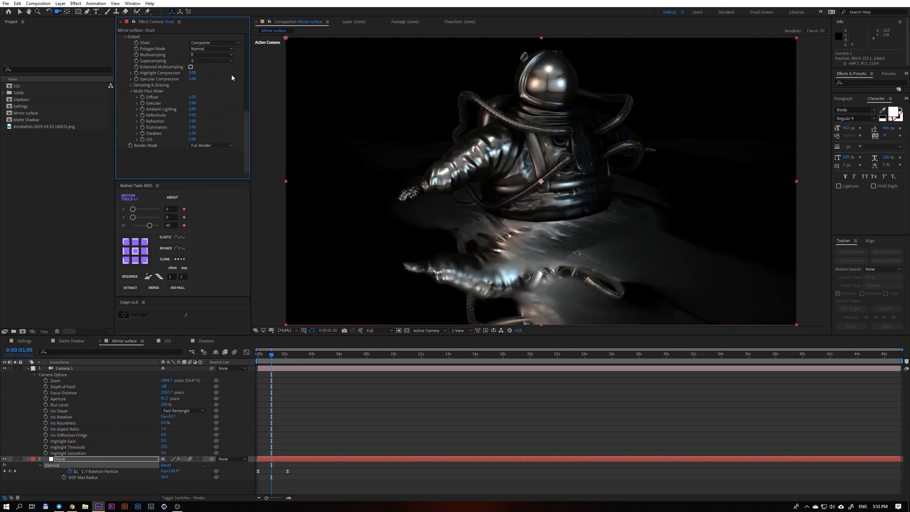
Duplicate the Duck layer and set the upper copy's Element output to the Reflection pass.
scroll(467, 168, "up", 2)
scroll(467, 168, "down", 1)
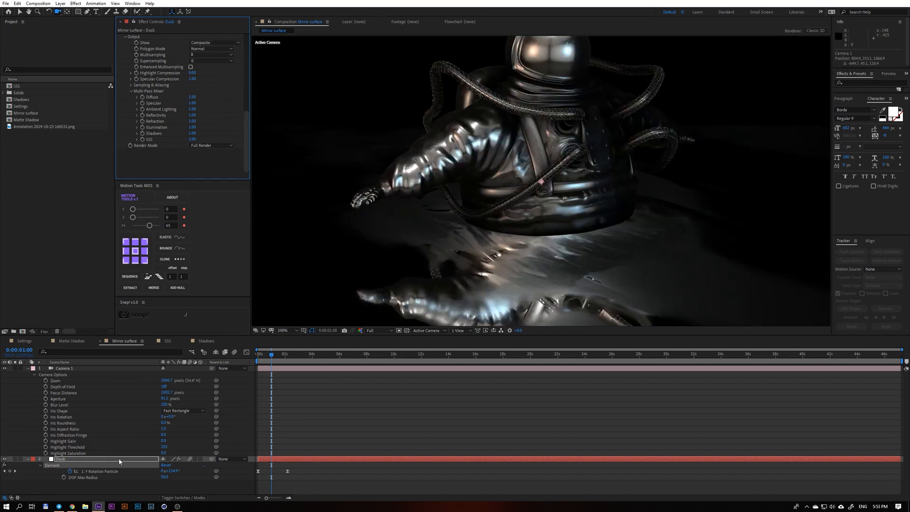
key("ctrl+d")
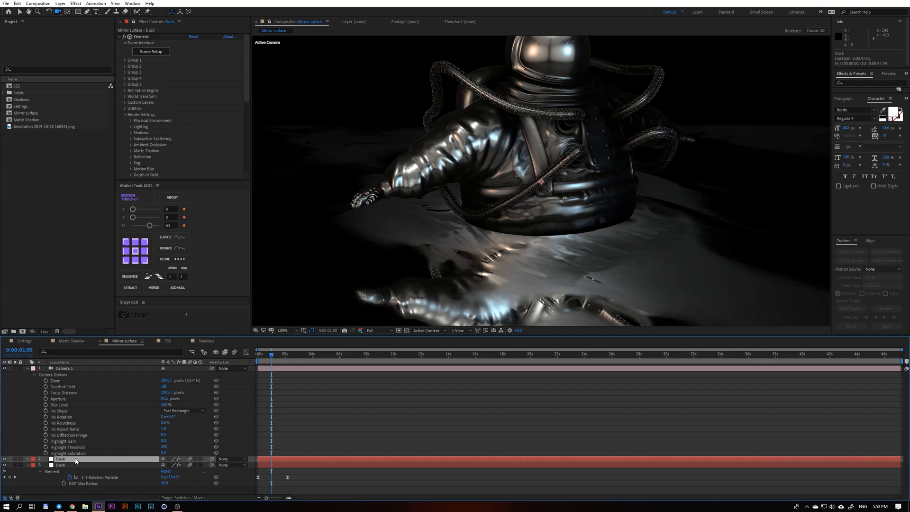
scroll(218, 170, "down", 6)
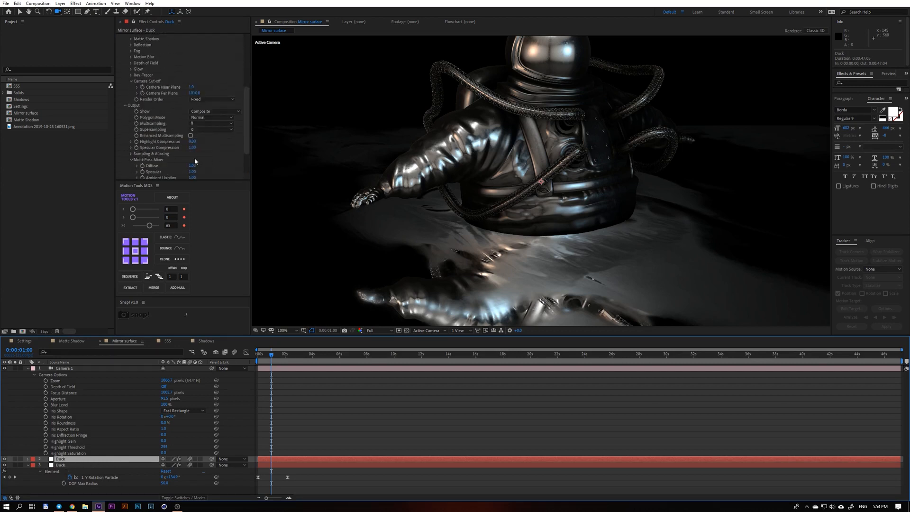
left_click(207, 73)
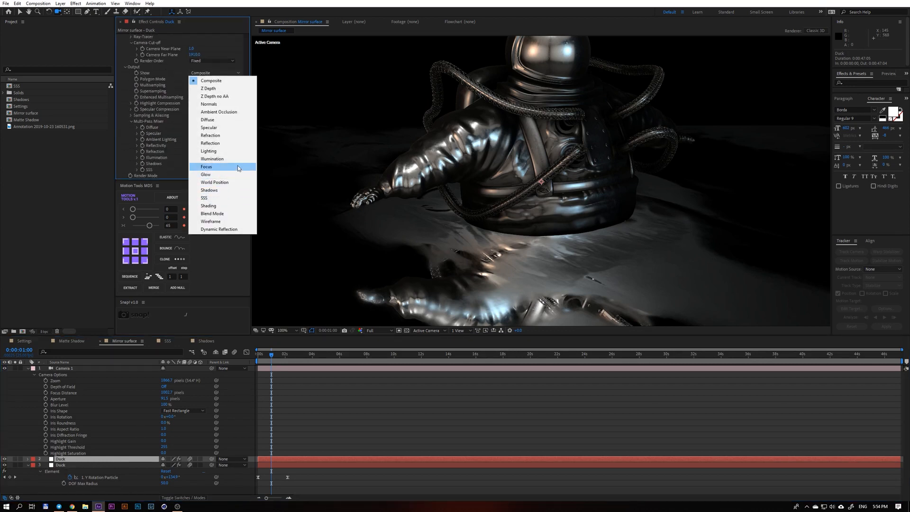
left_click(233, 143)
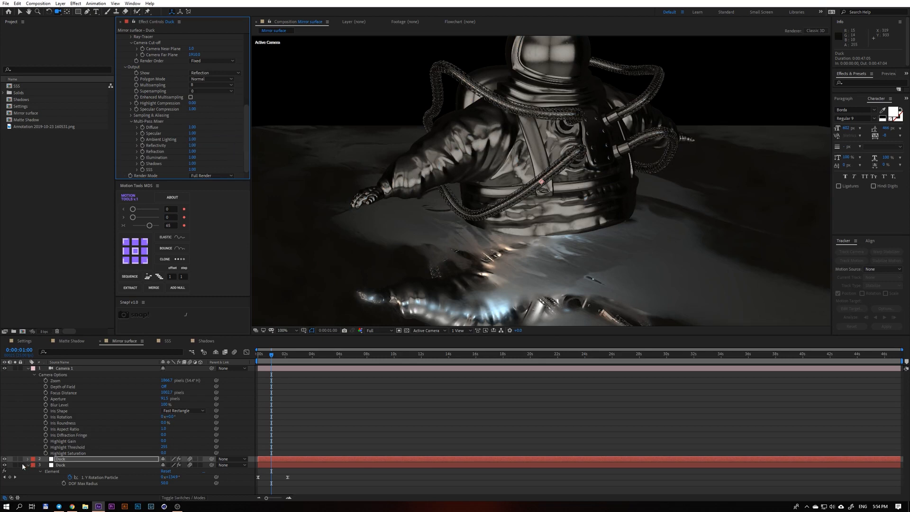
Compare the frame with the Reflection pass layer shown and hidden, and lower that layer's opacity to 0%.
left_click(4, 459)
left_click(5, 459)
left_click(4, 459)
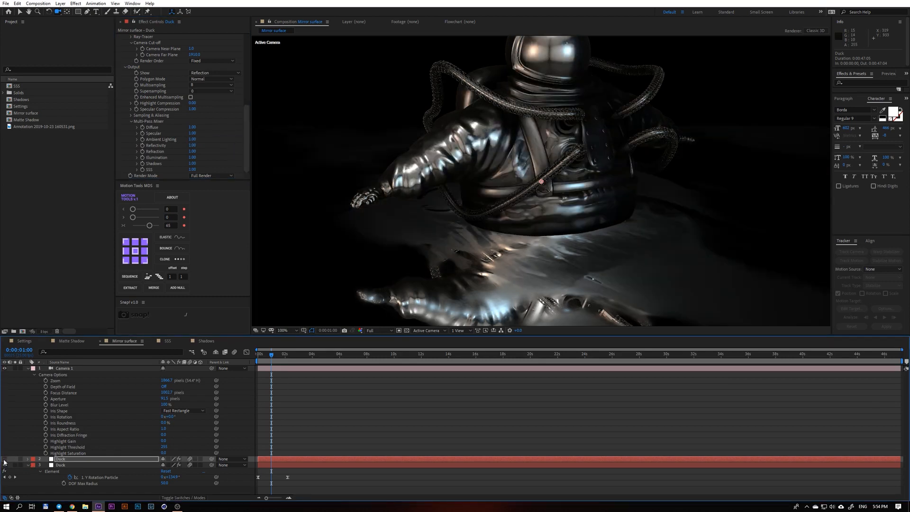
left_click(4, 460)
key("t")
mouse_move(164, 465)
left_mouse_down()
mouse_move(133, 471)
mouse_move(174, 471)
mouse_move(127, 466)
mouse_move(192, 469)
mouse_move(151, 471)
left_mouse_up()
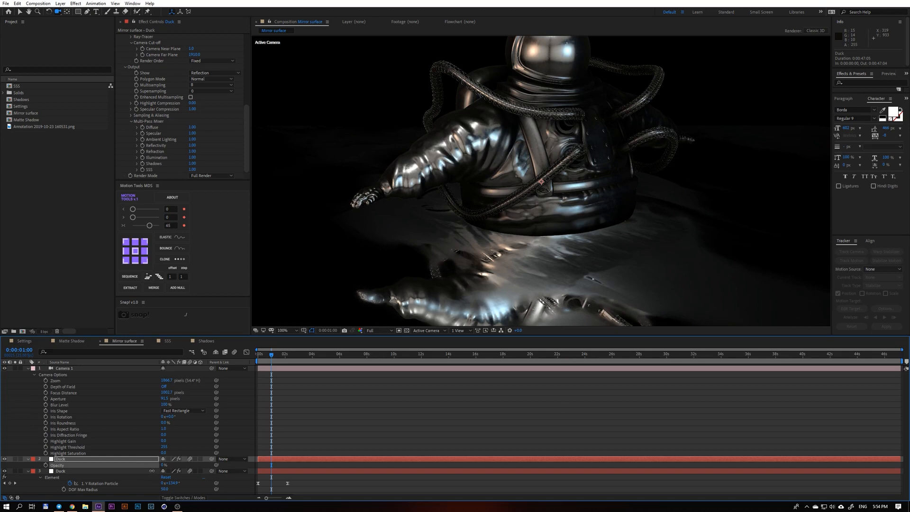
Delete the duplicate Duck layer, Camera 1 and the original Duck layer to empty the Mirror surface composition.
left_click(139, 460)
key("Delete")
left_click(124, 368)
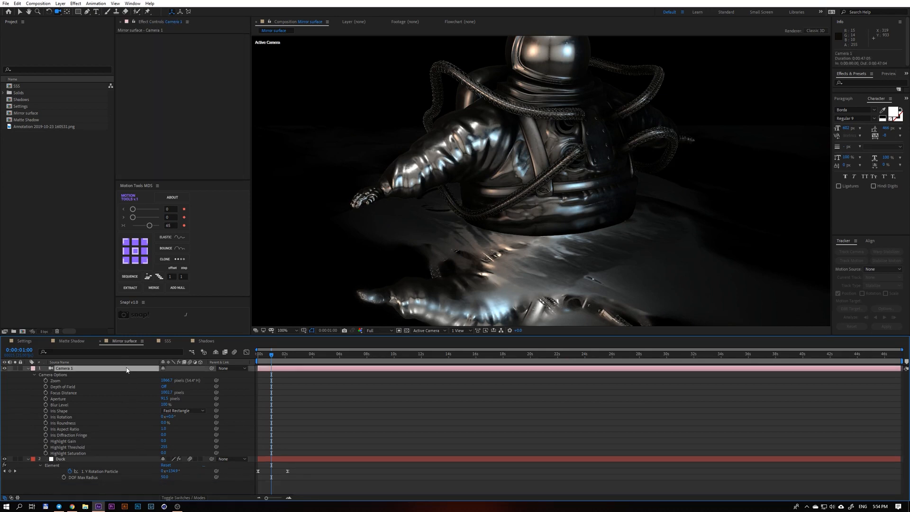
key("Delete")
left_click(120, 369)
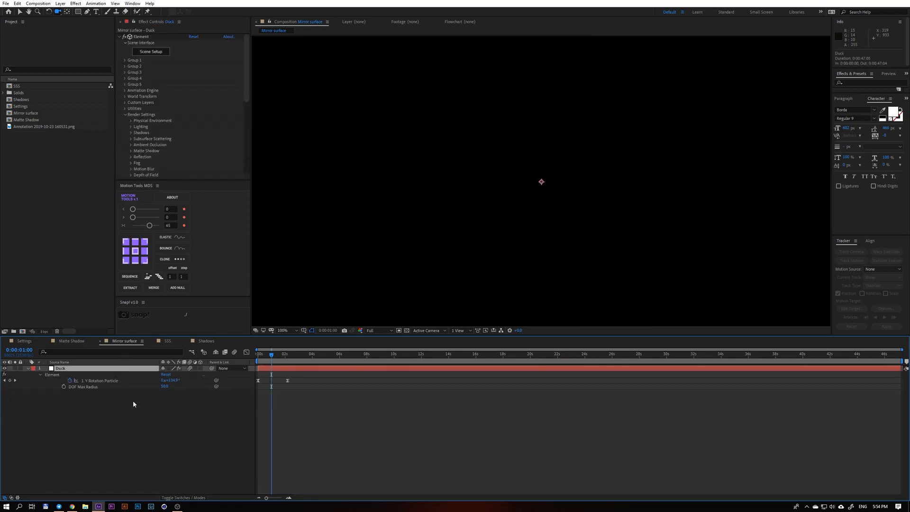
key("Delete")
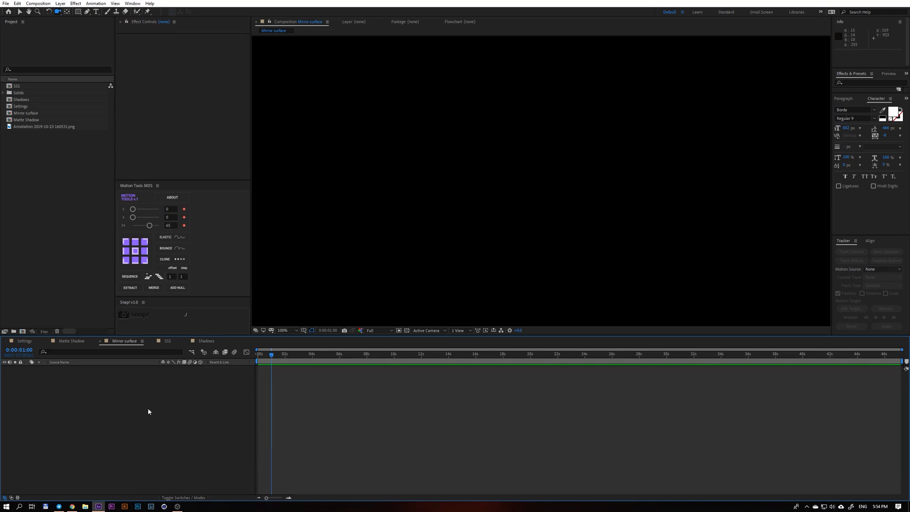
left_click(178, 506)
left_click(669, 358)
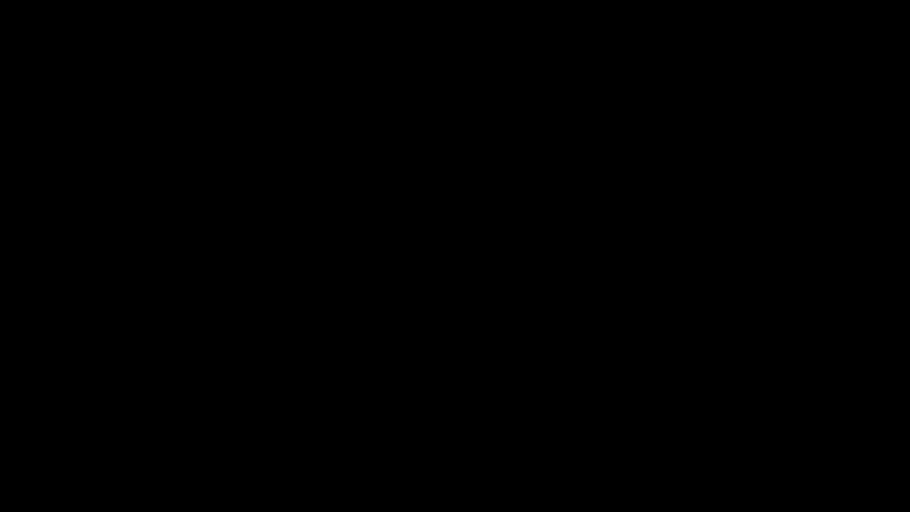